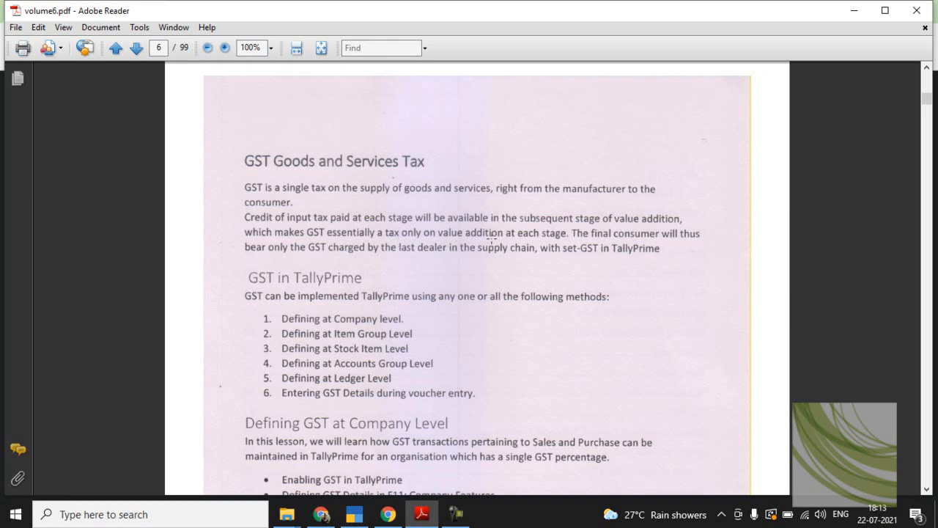
# Step: Read the lesson in volume6.pdf from the GST introduction through the Company Creation details for Trik Corporation
pyautogui.moveTo(571, 233); pyautogui.dragTo(208, 219)
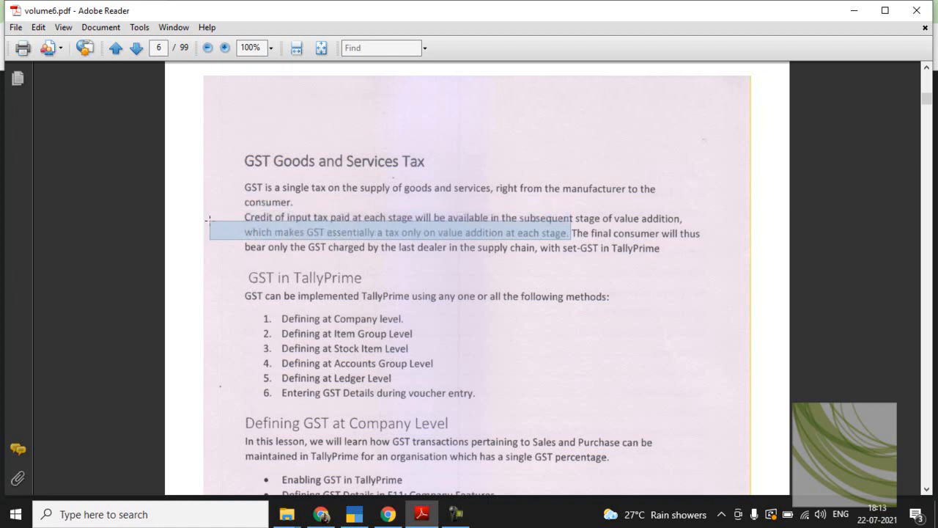
pyautogui.click(215, 223)
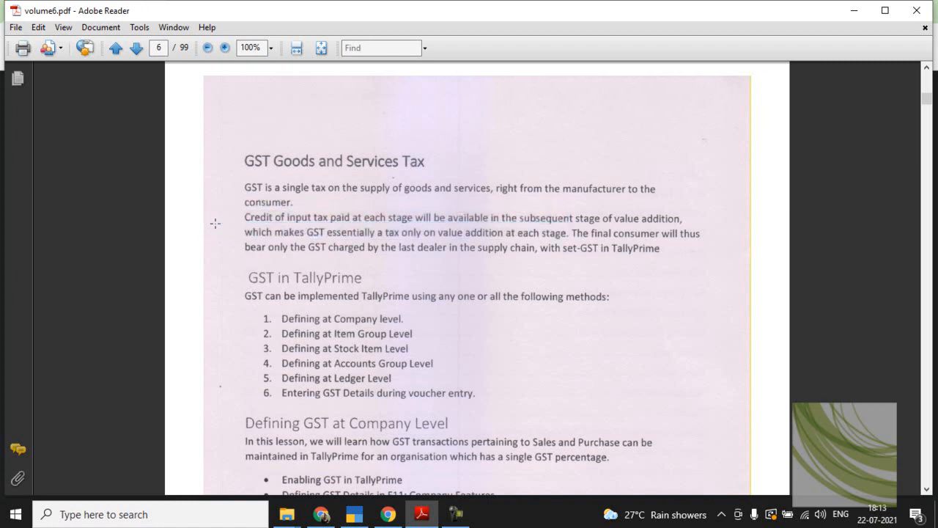
pyautogui.click(227, 255)
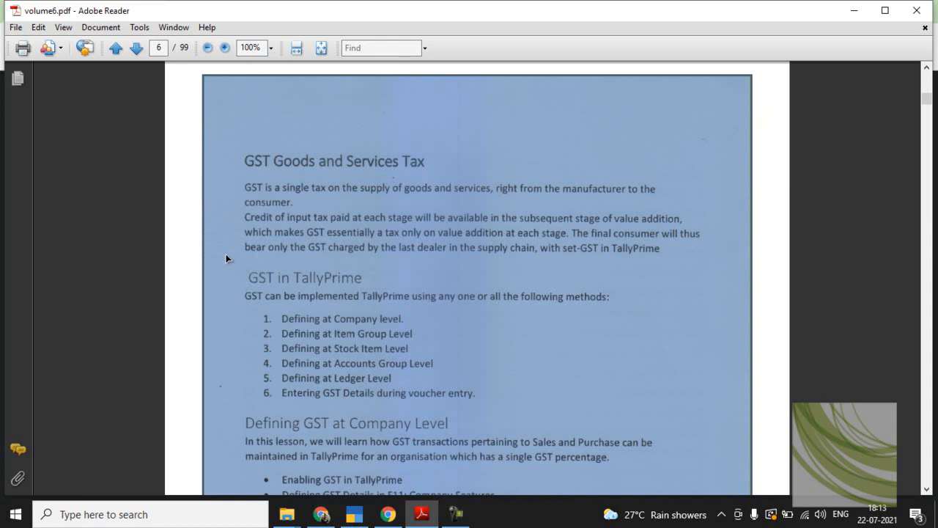
pyautogui.click(227, 257)
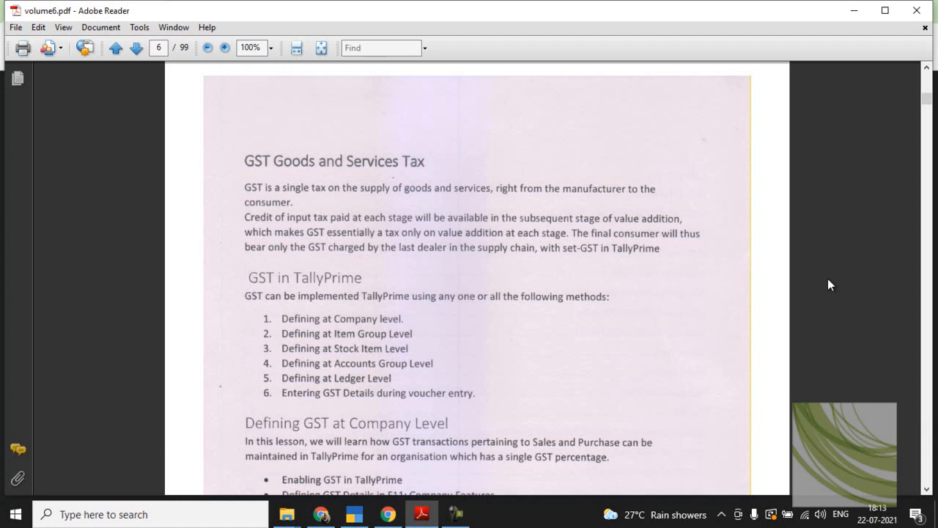
pyautogui.scroll(-1, 829, 284)
pyautogui.scroll(-3, 829, 284)
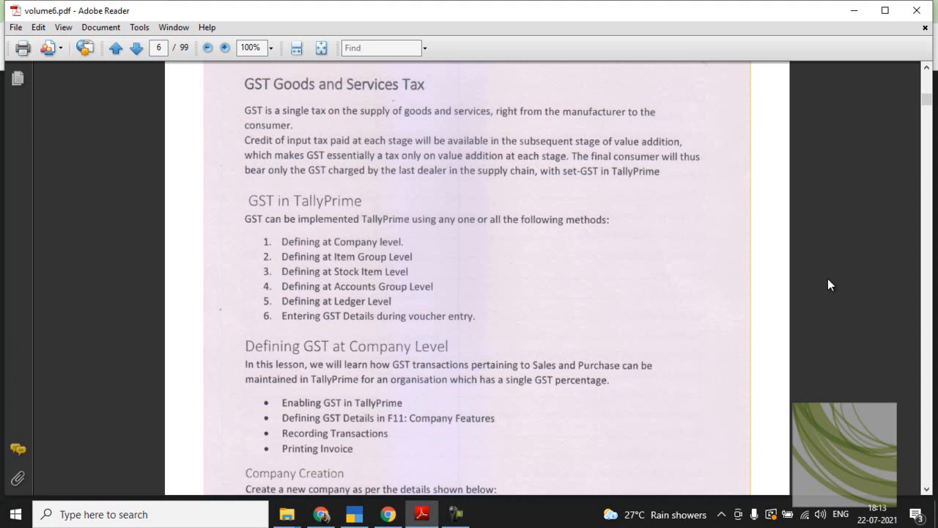
pyautogui.scroll(-3, 829, 284)
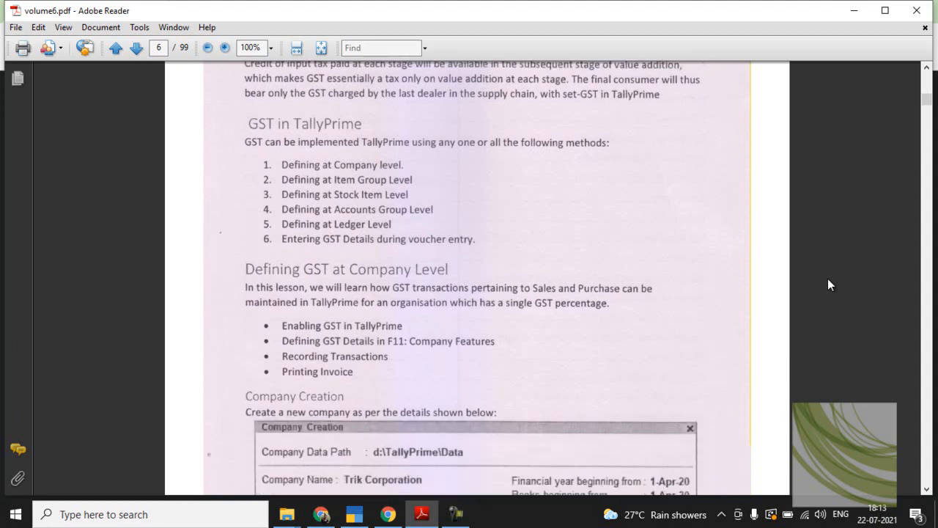
pyautogui.scroll(-1, 829, 284)
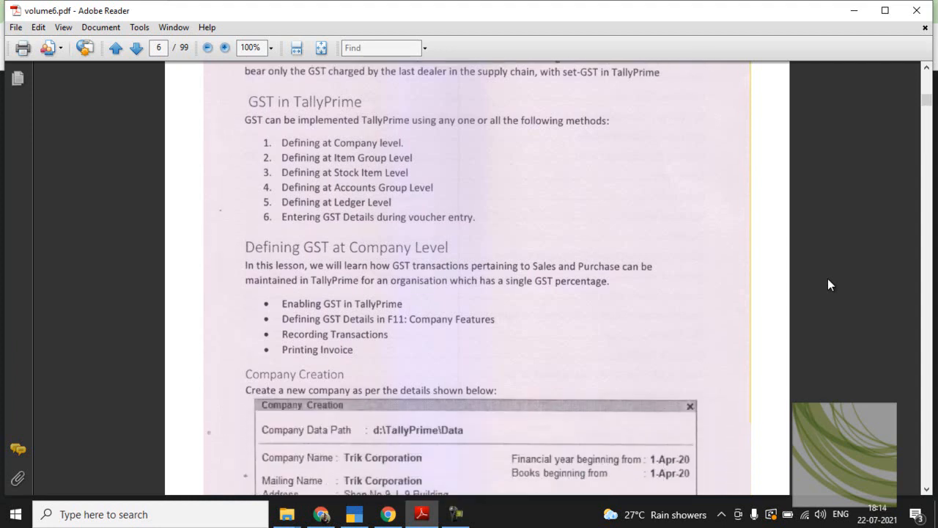
pyautogui.scroll(-2, 828, 280)
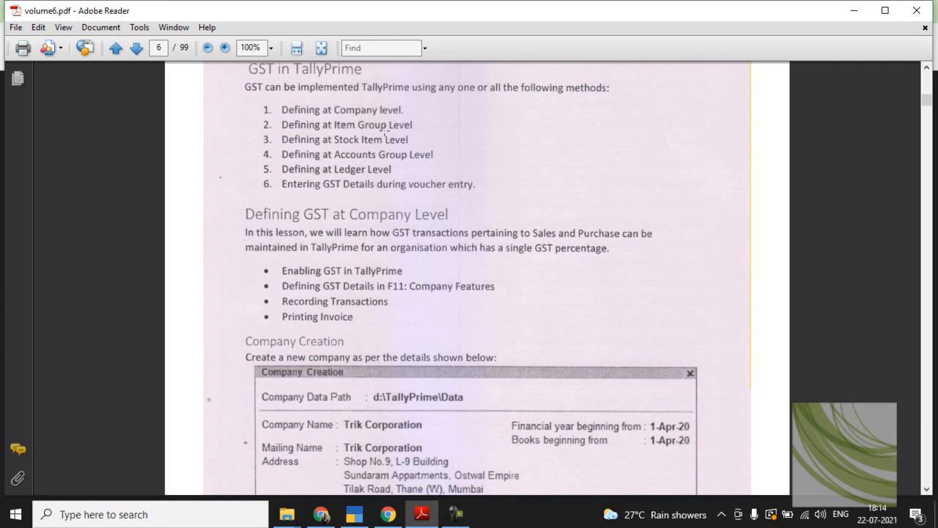
pyautogui.scroll(-4, 384, 132)
pyautogui.scroll(1, 384, 130)
pyautogui.scroll(4, 384, 131)
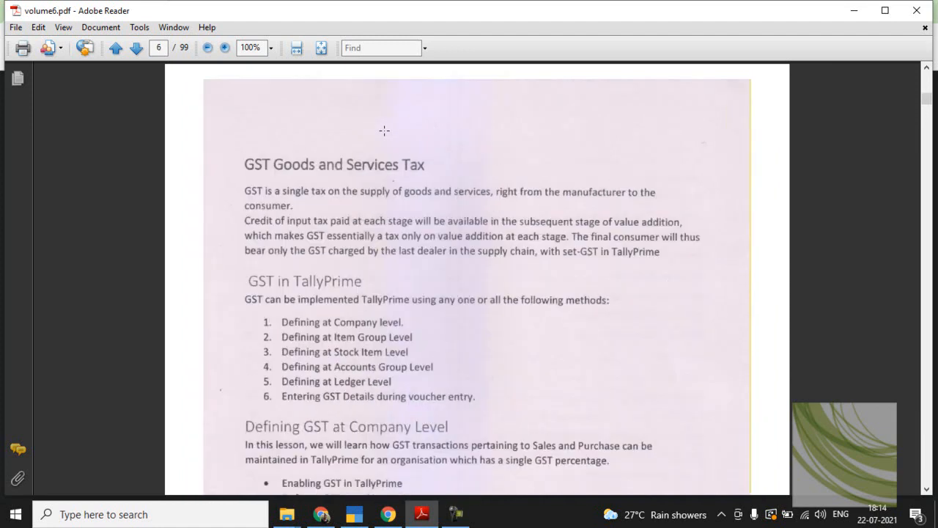
pyautogui.scroll(-1, 384, 130)
pyautogui.scroll(-5, 829, 362)
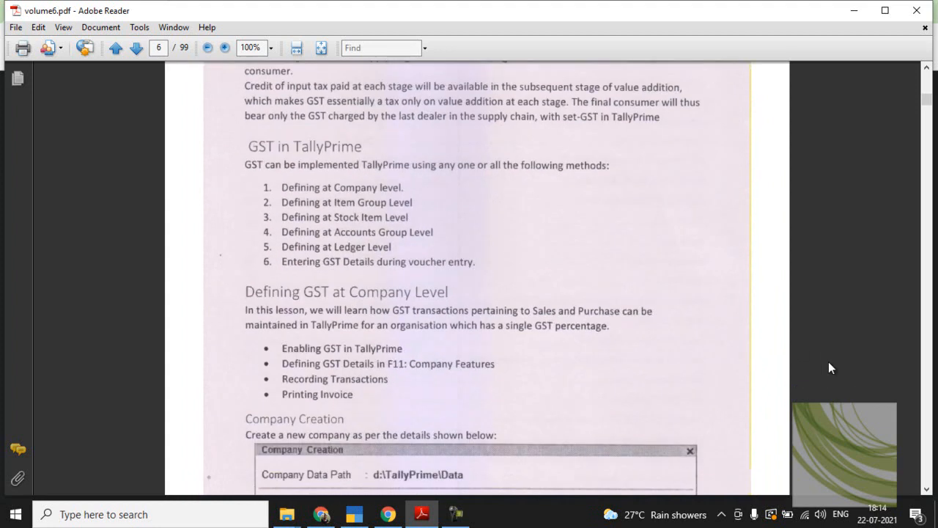
pyautogui.scroll(-2, 828, 361)
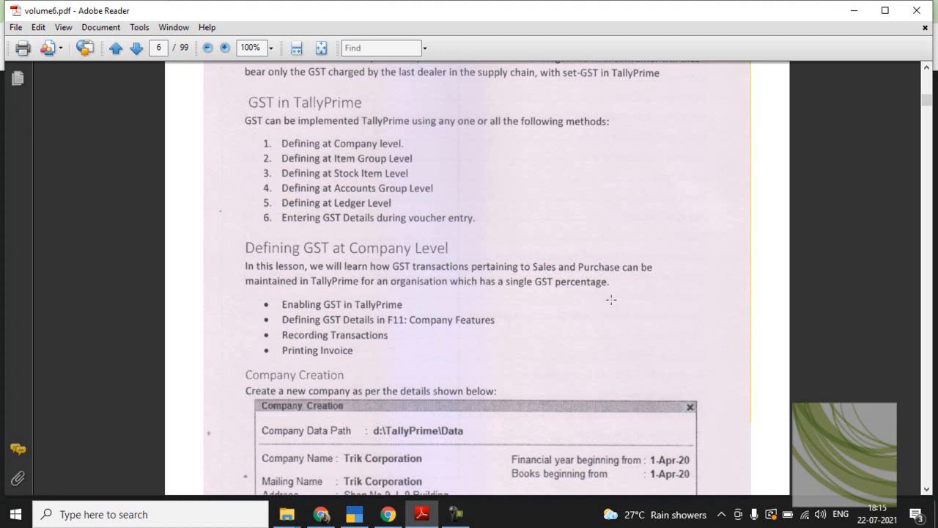
pyautogui.moveTo(622, 299); pyautogui.dragTo(554, 299)
pyautogui.scroll(-1, 834, 354)
pyautogui.scroll(-6, 835, 349)
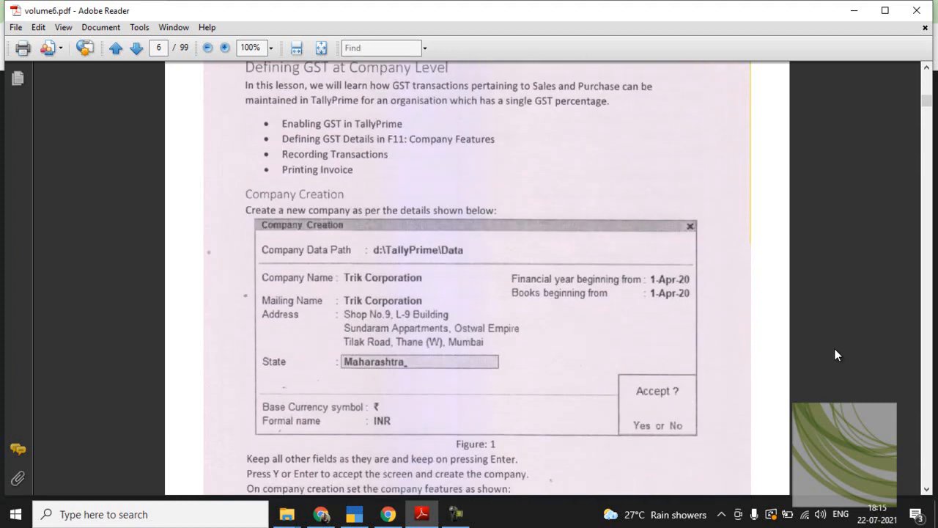
pyautogui.scroll(-1, 835, 355)
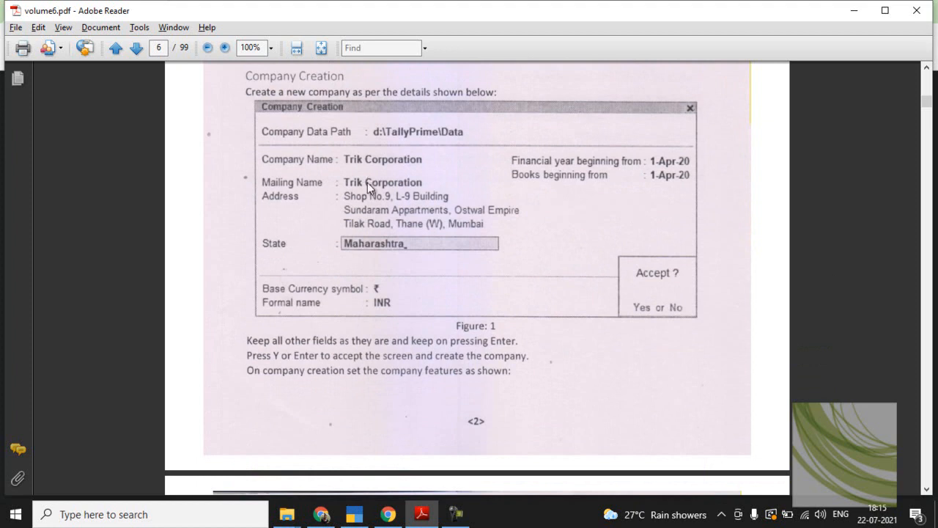
# Step: Switch to TallyPrime and shut the company Honour Pharmacy
pyautogui.hotkey('alt', 'Tab')
pyautogui.hotkey('alt', 'Tab')
pyautogui.hotkey('alt', 'Tab')
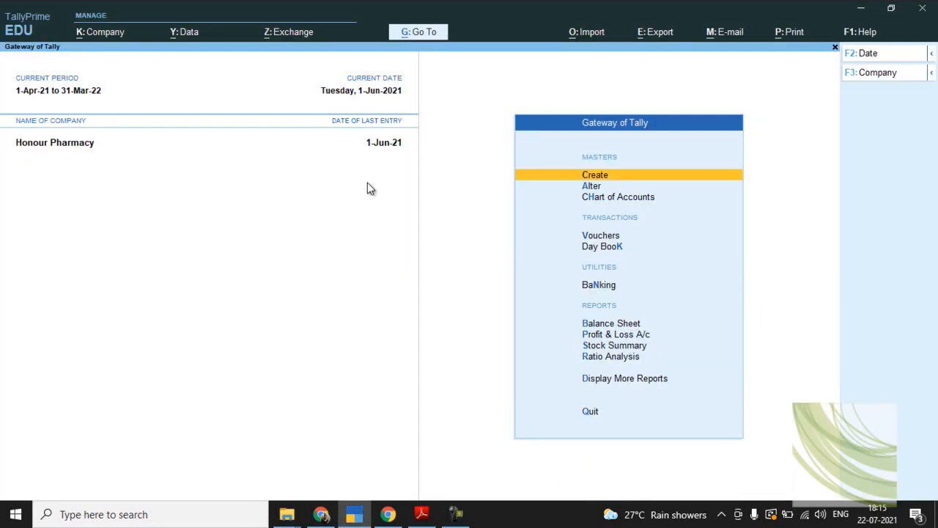
pyautogui.press('ctrl')
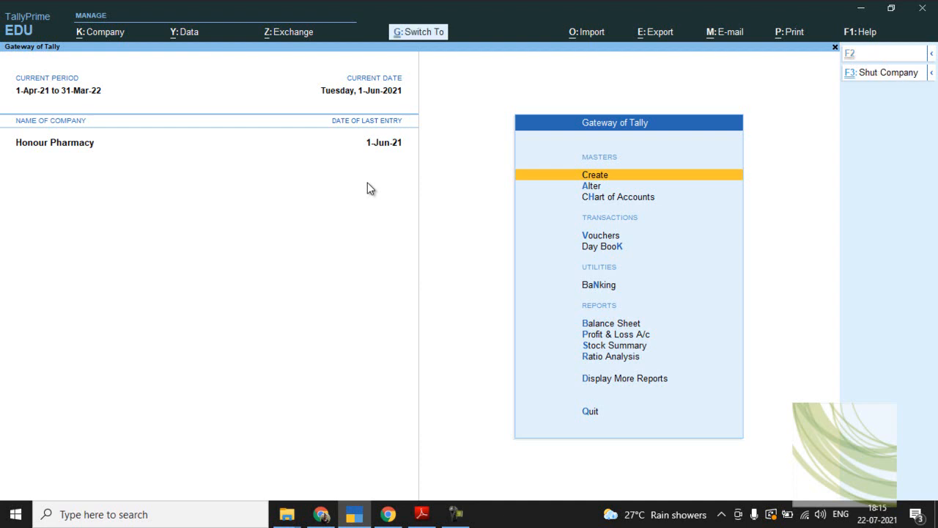
pyautogui.hotkey('ctrl', 'F3')
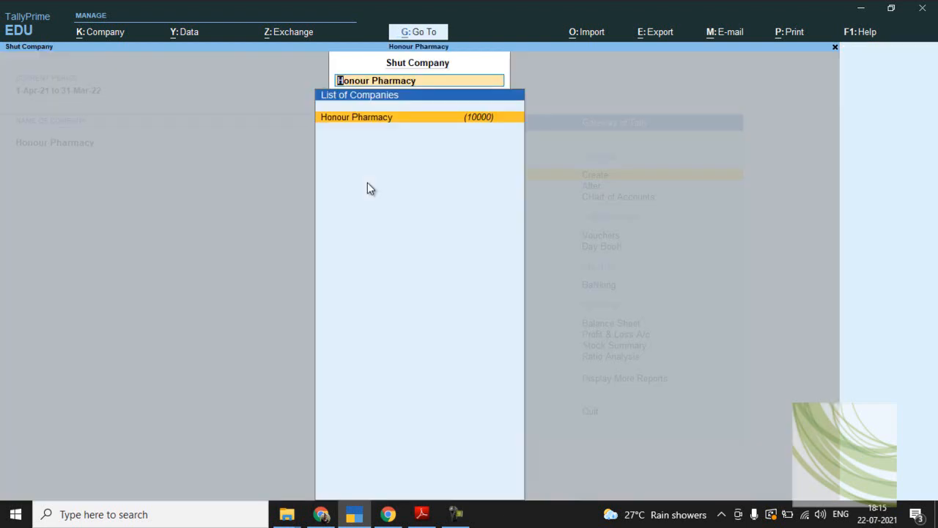
pyautogui.press('Return')
# Step: Open a blank company creation form from the list of companies
pyautogui.press('Up')
pyautogui.press('Up')
pyautogui.press('Up')
pyautogui.press('Up')
pyautogui.press('Up')
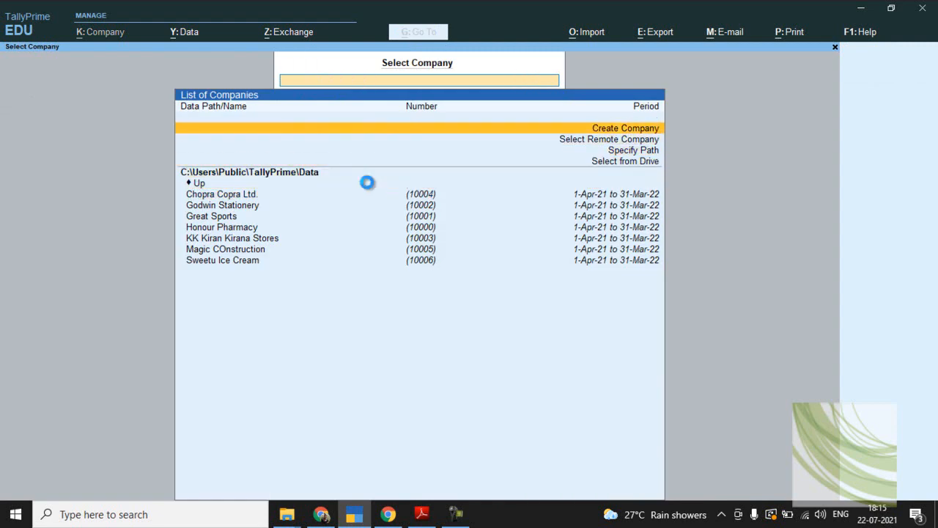
pyautogui.press('Return')
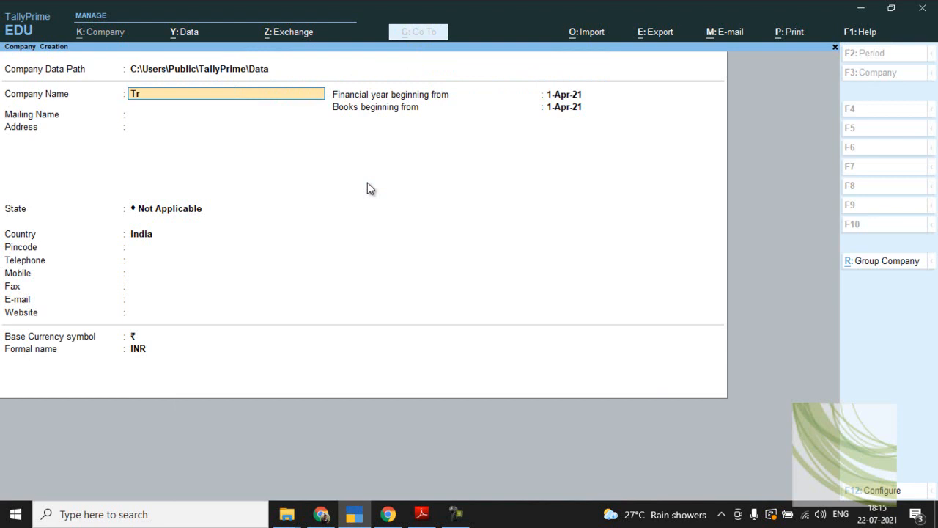
# Step: Enter Trick COprporation as the company name and accept the same text as the mailing name
pyautogui.write('Trick COpr')
pyautogui.write('pora')
pyautogui.write('tion')
pyautogui.press('Return')
pyautogui.press('Return')
pyautogui.press('Return')
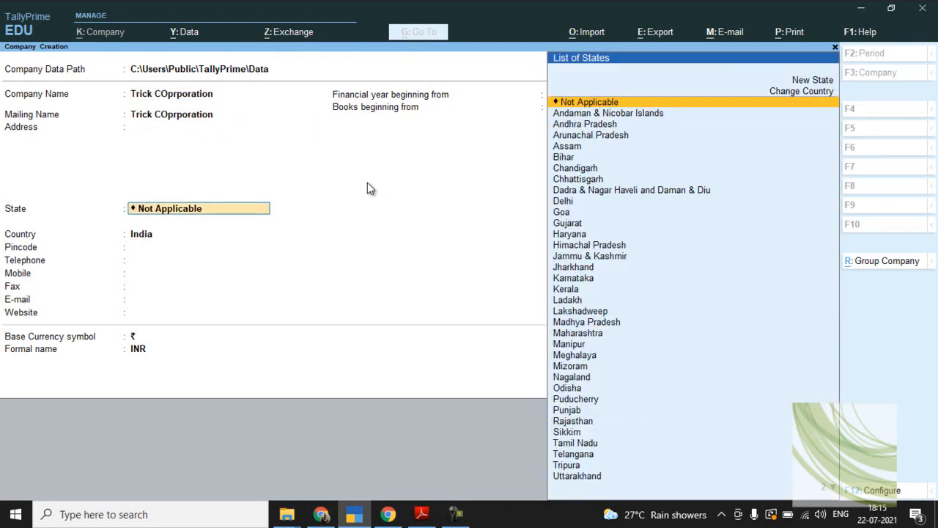
# Step: Return to the address field and enter the first address line, consulting the company details in volume6.pdf
pyautogui.hotkey('alt', 'Tab')
pyautogui.hotkey('alt', 'Tab')
pyautogui.press('BackSpace')
pyautogui.hotkey('alt', 'Tab')
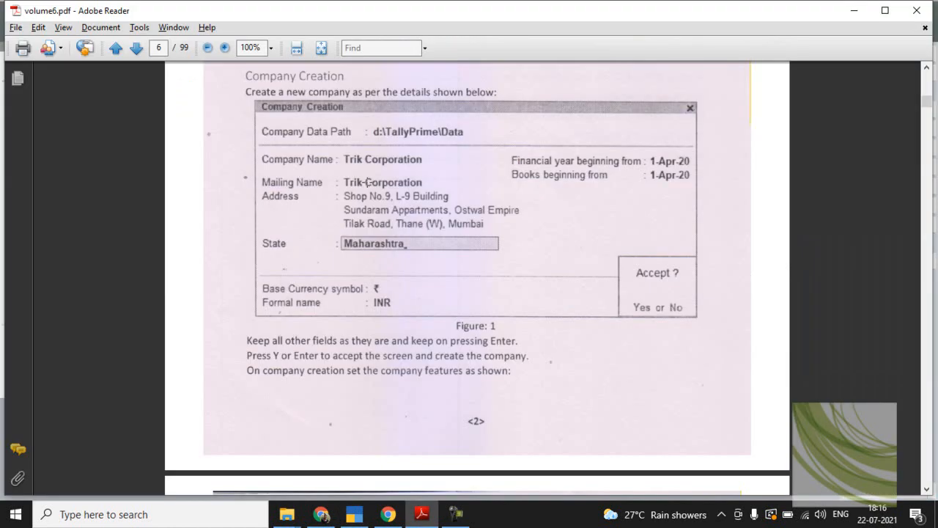
pyautogui.hotkey('alt', 'Tab')
pyautogui.write('Sh')
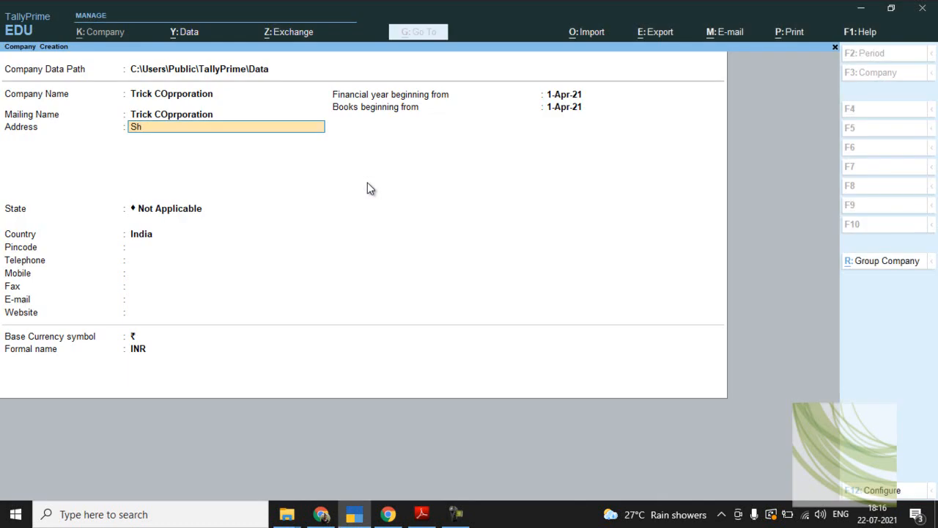
pyautogui.write('p No. 9 L 9 Bldg')
pyautogui.press('Return')
# Step: Enter the apartment complex details from volume6.pdf as the second line of the company's address
pyautogui.hotkey('alt', 'Tab')
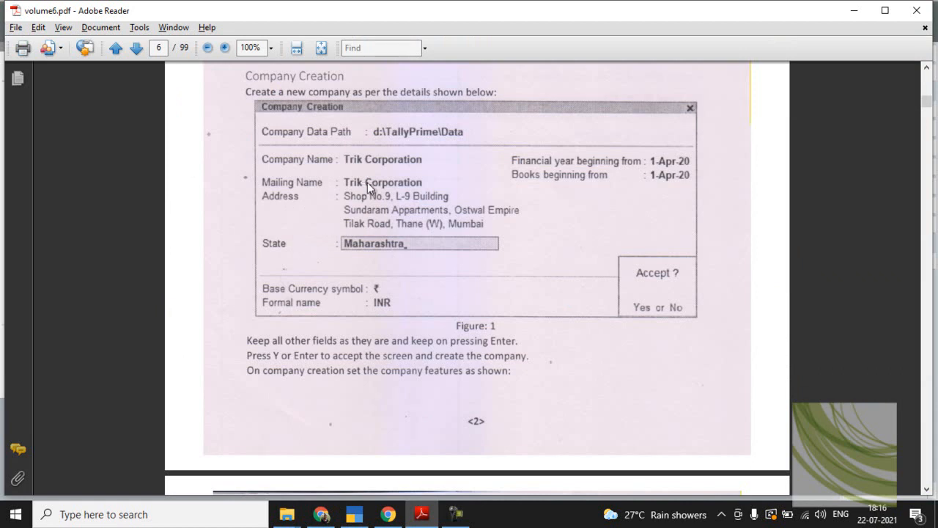
pyautogui.hotkey('alt', 'Tab')
pyautogui.write('SUndaram Apartment, Oswa')
pyautogui.press('BackSpace')
pyautogui.write('wa')
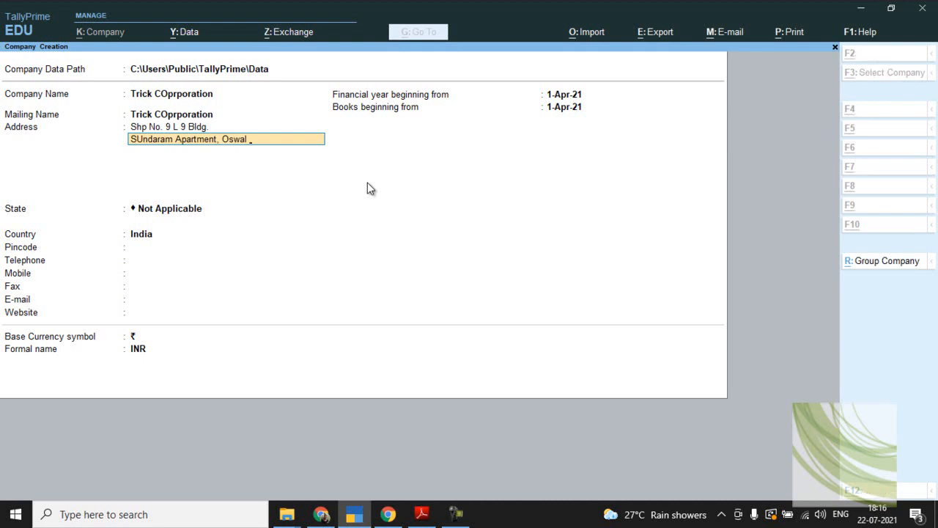
pyautogui.hotkey('alt', 'Tab')
pyautogui.hotkey('alt', 'Tab')
pyautogui.write('l Empire')
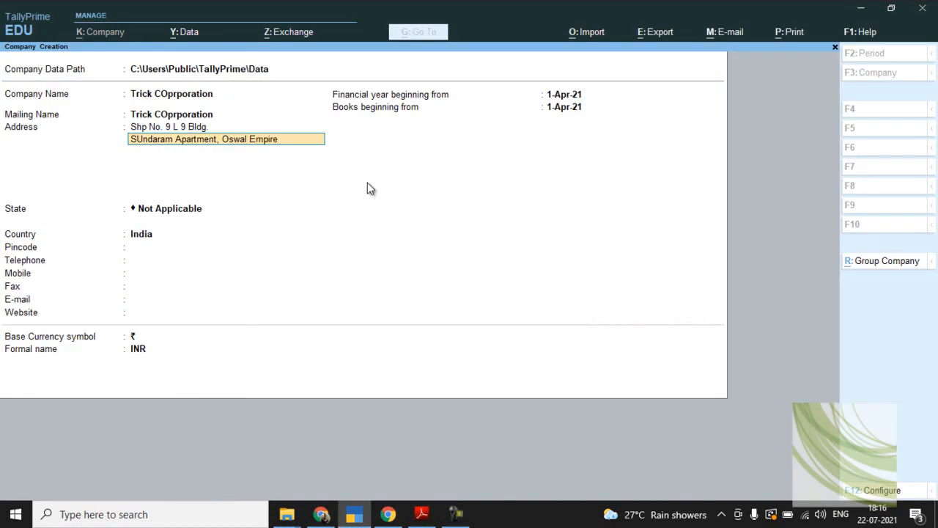
pyautogui.press('Return')
# Step: Enter the road, area and city from volume6.pdf as the third address line and finish the address
pyautogui.hotkey('alt', 'Tab')
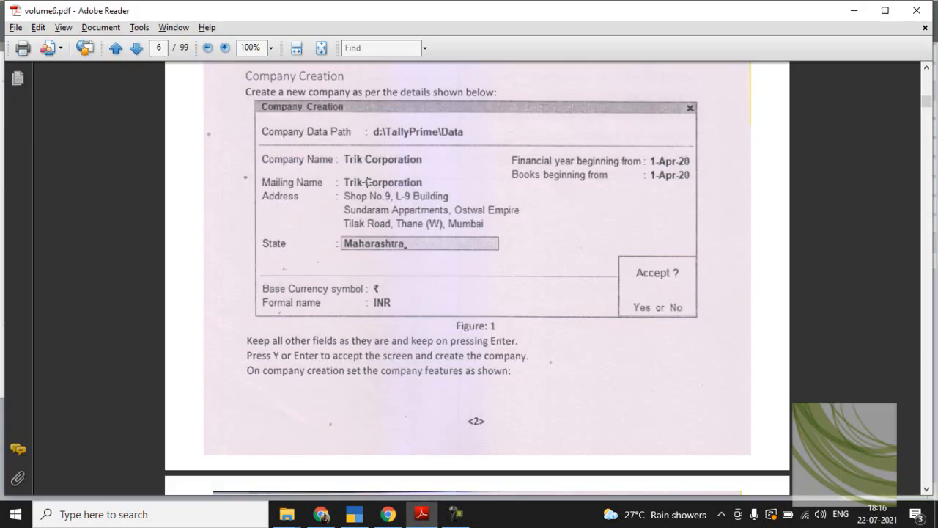
pyautogui.hotkey('alt', 'Tab')
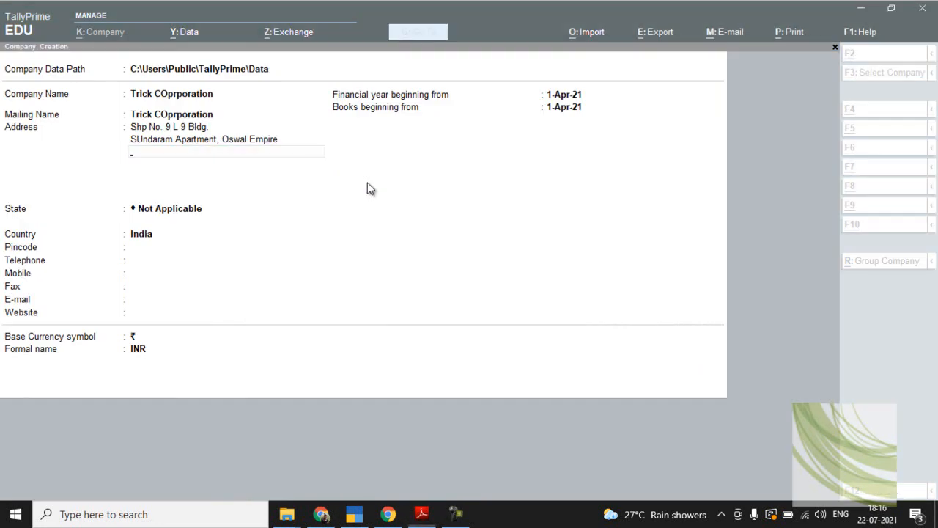
pyautogui.write('Tilak ROA')
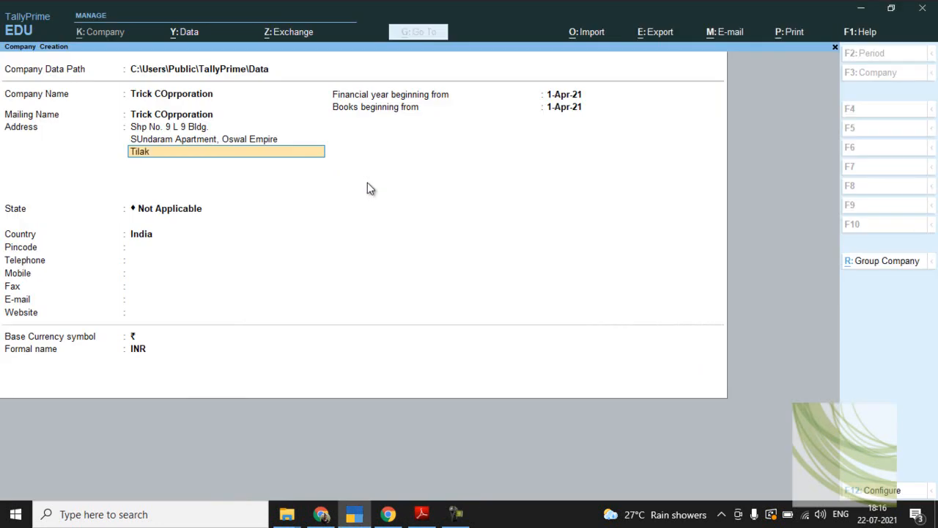
pyautogui.press('BackSpace')
pyautogui.press('BackSpace')
pyautogui.write('ad, Thane West, Mumbai')
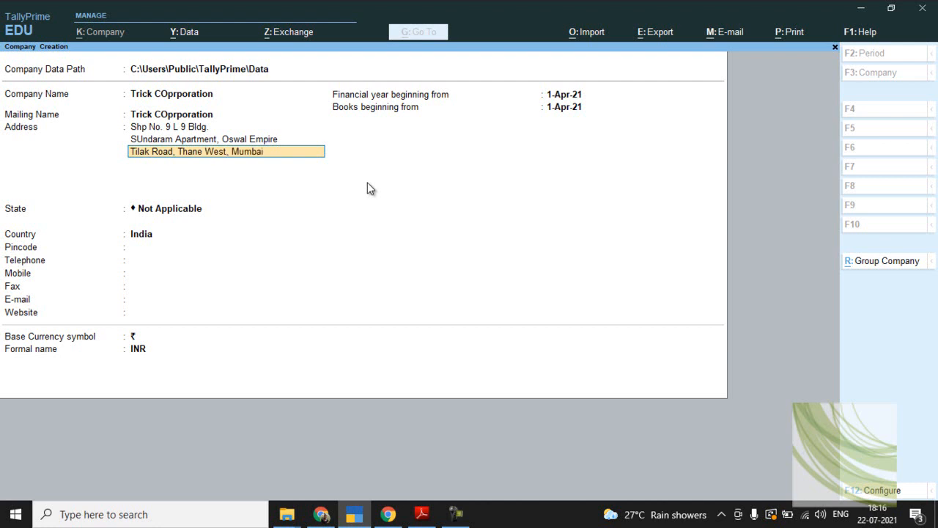
pyautogui.press('Return')
pyautogui.press('Return')
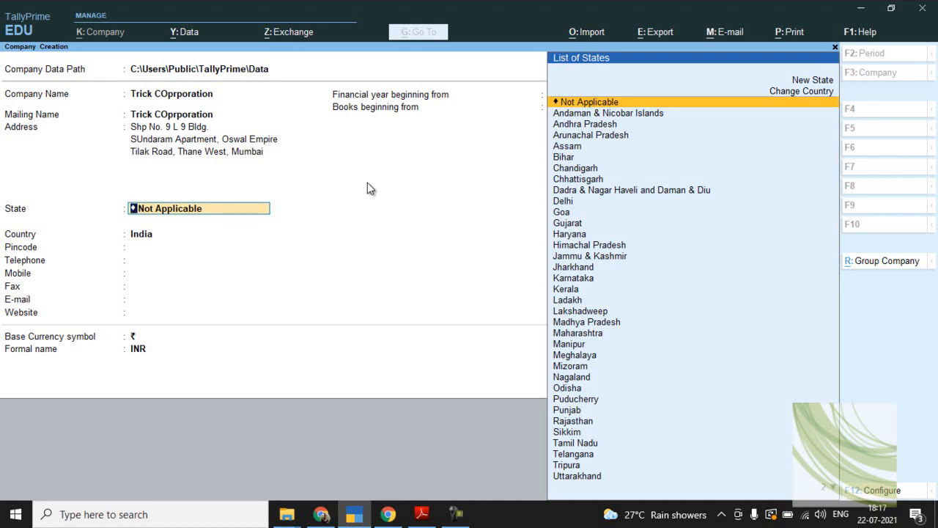
# Step: Set the company's state to Maharashtra
pyautogui.write('M')
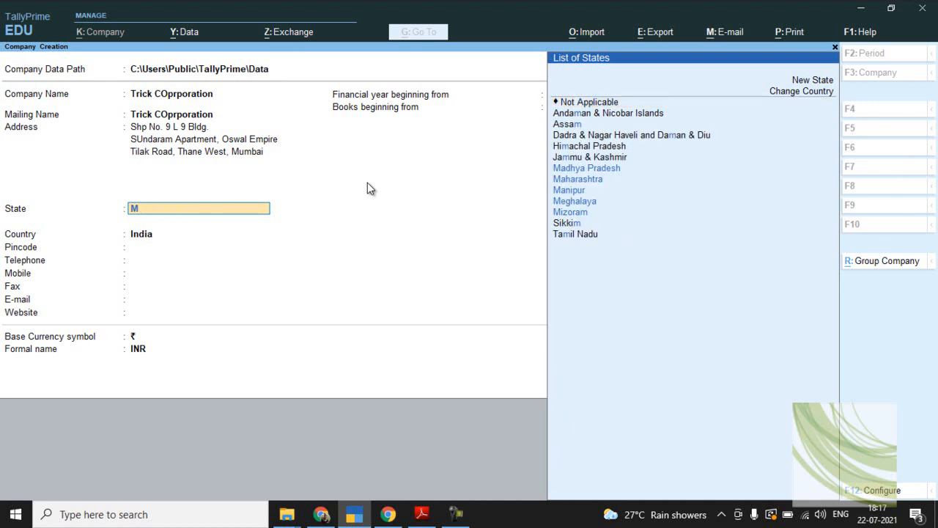
pyautogui.press('Down')
pyautogui.press('Return')
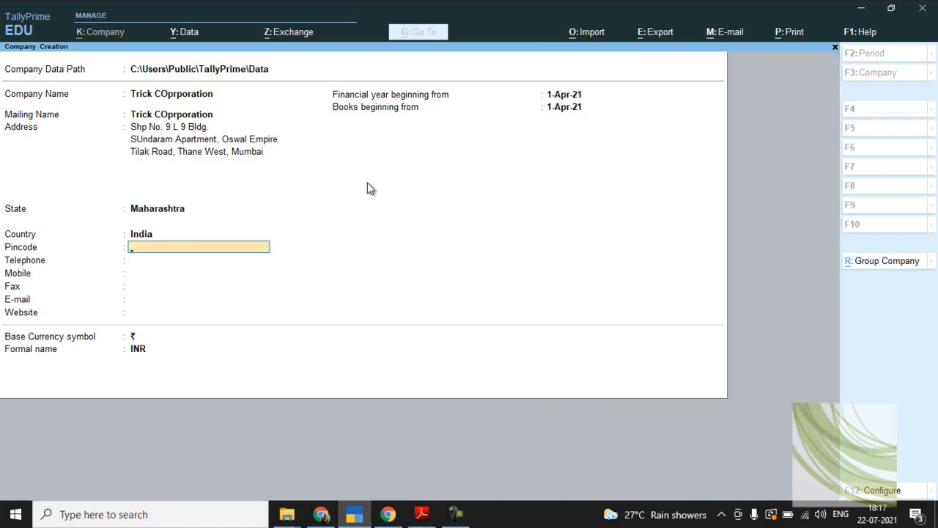
# Step: Switch to volume6.pdf and examine the company features and GST registration details on page 7
pyautogui.hotkey('alt', 'Tab')
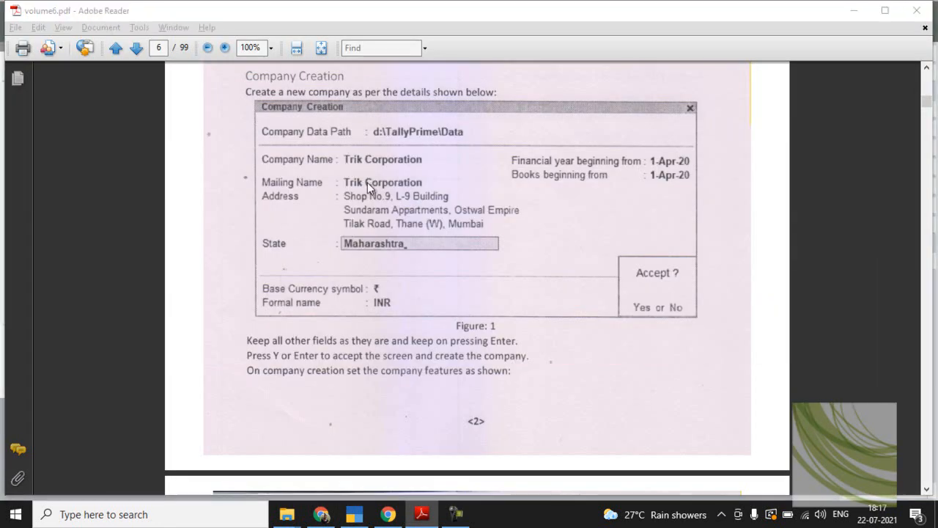
pyautogui.hotkey('alt', 'Tab')
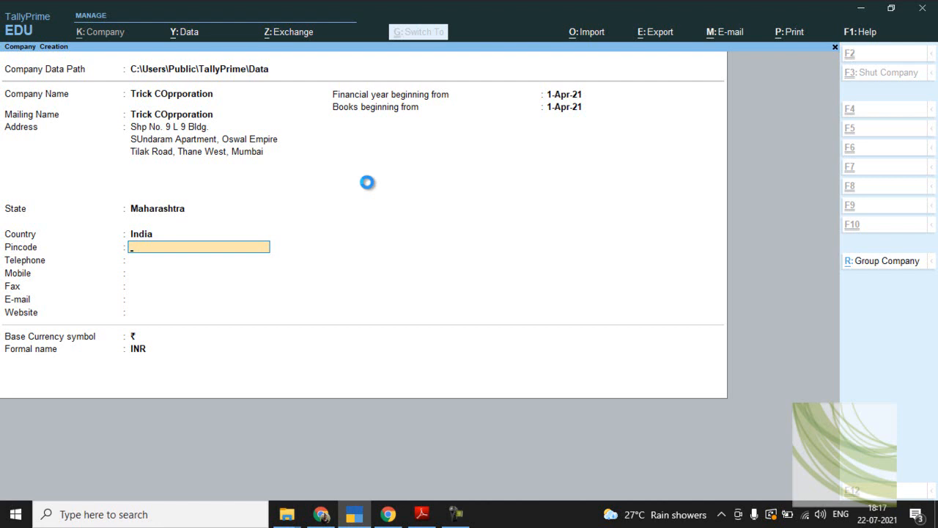
pyautogui.hotkey('alt', 'Tab')
pyautogui.scroll(-8, 367, 182)
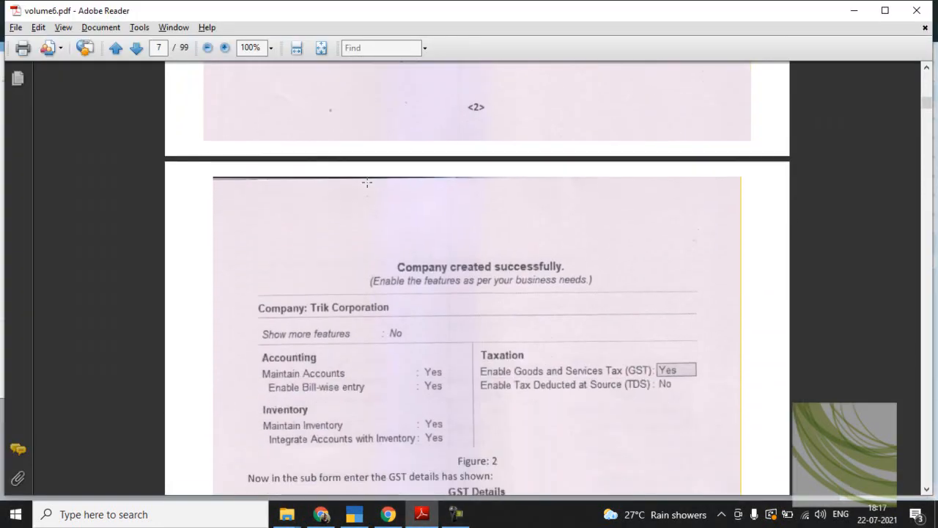
pyautogui.scroll(-6, 367, 182)
pyautogui.scroll(-3, 368, 182)
pyautogui.scroll(-1, 367, 181)
pyautogui.scroll(3, 367, 181)
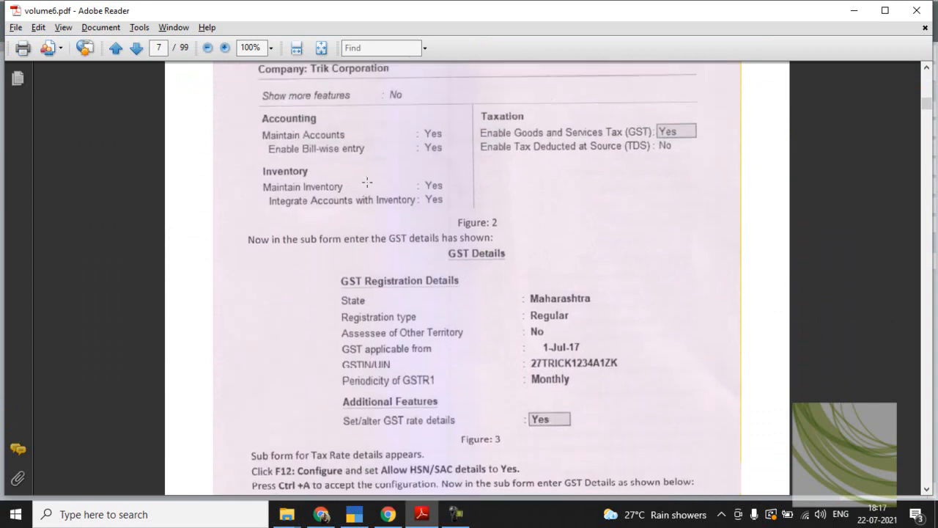
# Step: Return to TallyPrime and set Show more features to No in the company features
pyautogui.scroll(-1, 368, 182)
pyautogui.hotkey('alt', 'Tab')
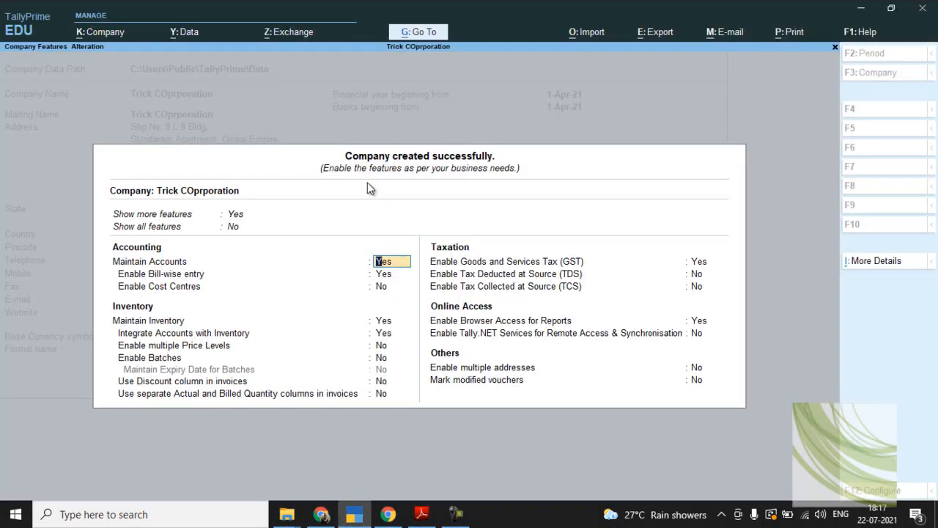
pyautogui.hotkey('alt', 'Tab')
pyautogui.hotkey('alt', 'Tab')
pyautogui.press('Up')
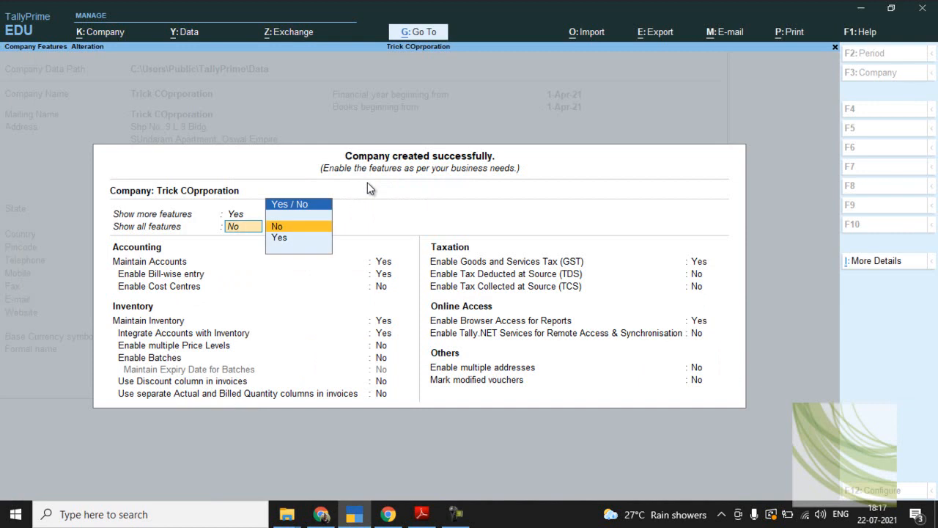
pyautogui.press('Up')
pyautogui.press('Up')
pyautogui.press('Return')
# Step: Keep the accounting and inventory features and Enable Goods and Services Tax (GST) at Yes, opening the company's GST Details
pyautogui.press('Return')
pyautogui.press('Return')
pyautogui.press('Return')
pyautogui.press('Return')
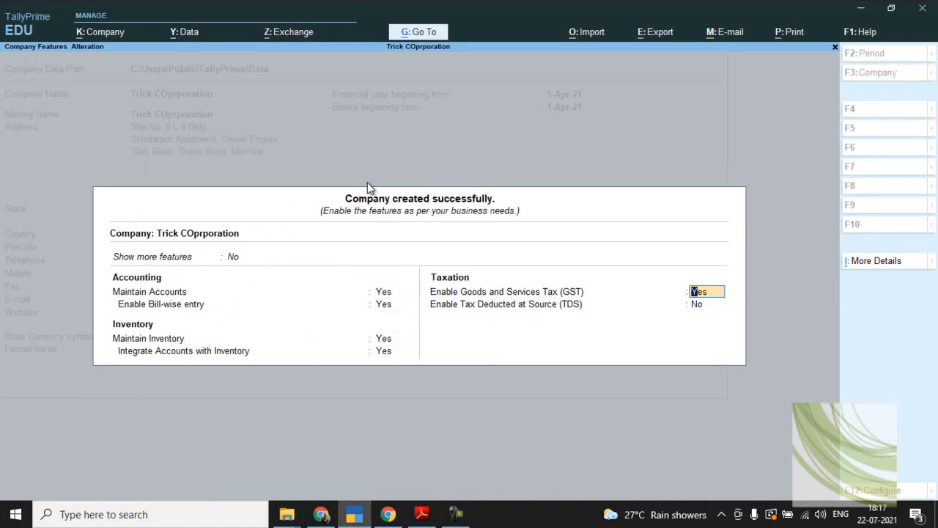
pyautogui.press('Return')
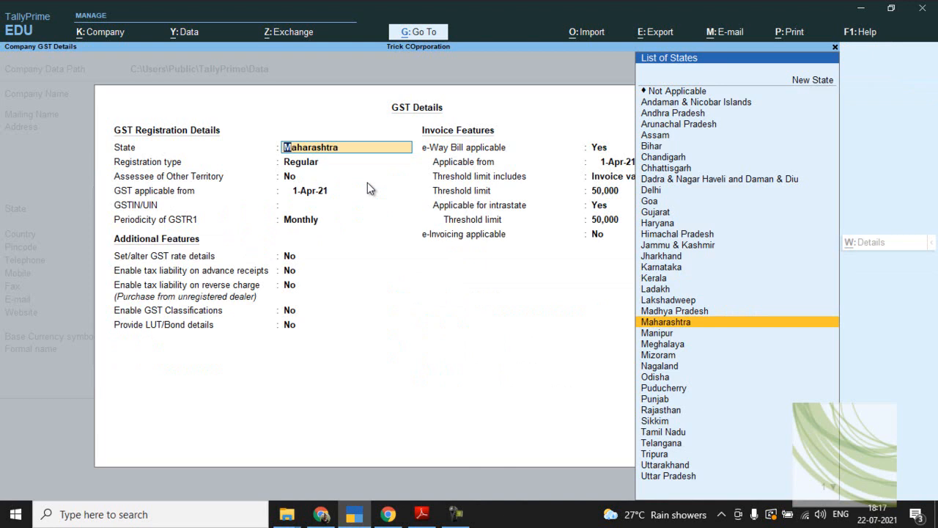
# Step: Following volume6.pdf, accept state Maharashtra, registration type Regular and Assessee of Other Territory No in the GST registration details
pyautogui.hotkey('alt', 'Tab')
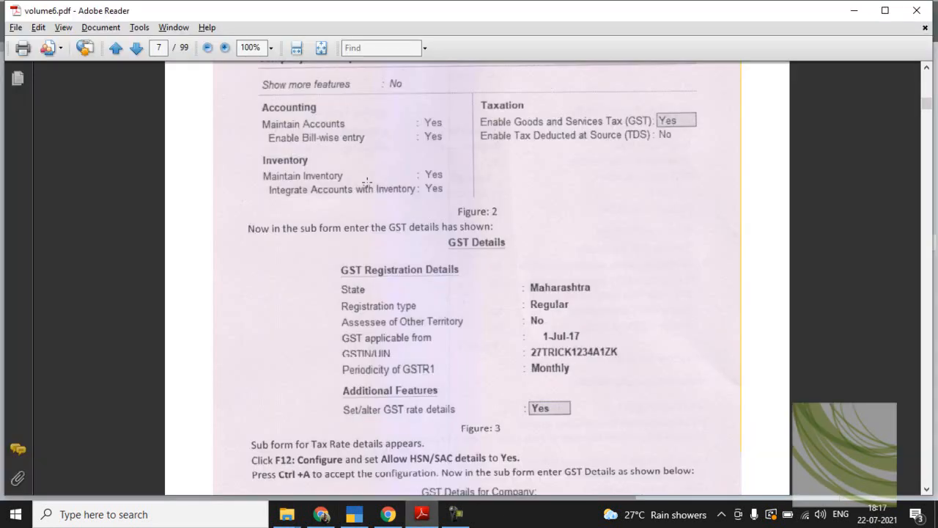
pyautogui.hotkey('alt', 'Tab')
pyautogui.press('Return')
pyautogui.press('Return')
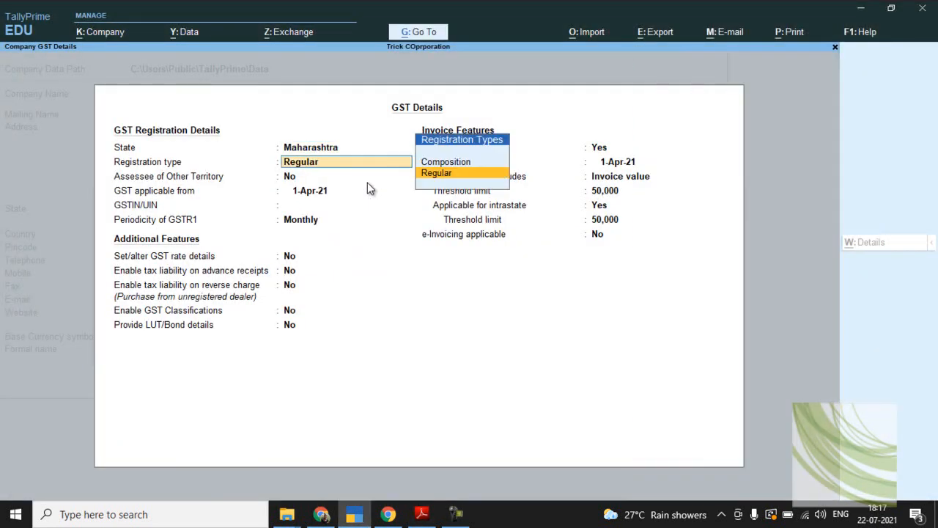
pyautogui.press('Return')
# Step: Check the applicability date in volume6.pdf and set GST applicable from to 1-Jul-18
pyautogui.hotkey('alt', 'Tab')
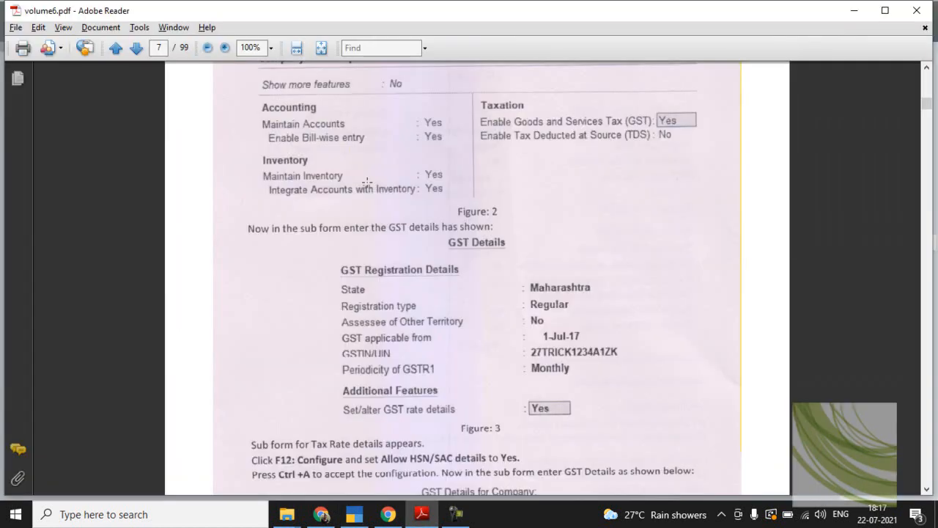
pyautogui.hotkey('alt', 'Tab')
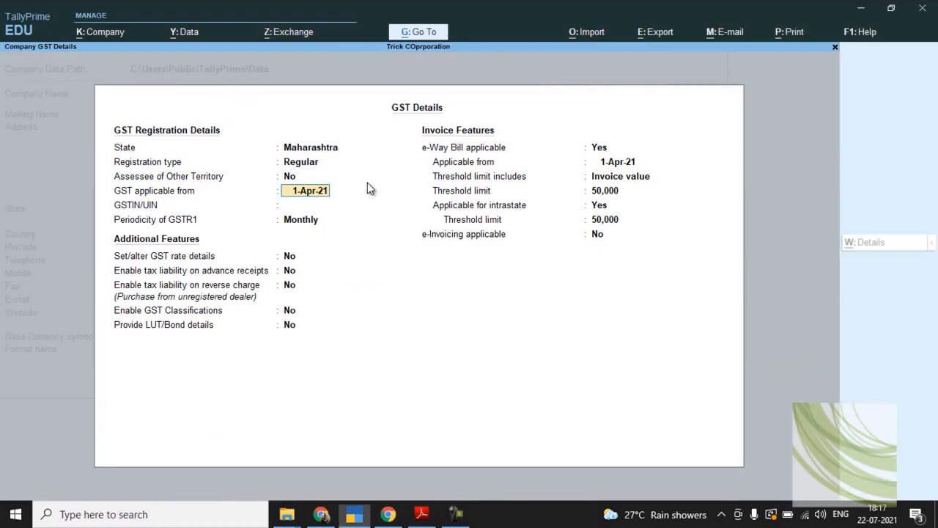
pyautogui.write('1/7/')
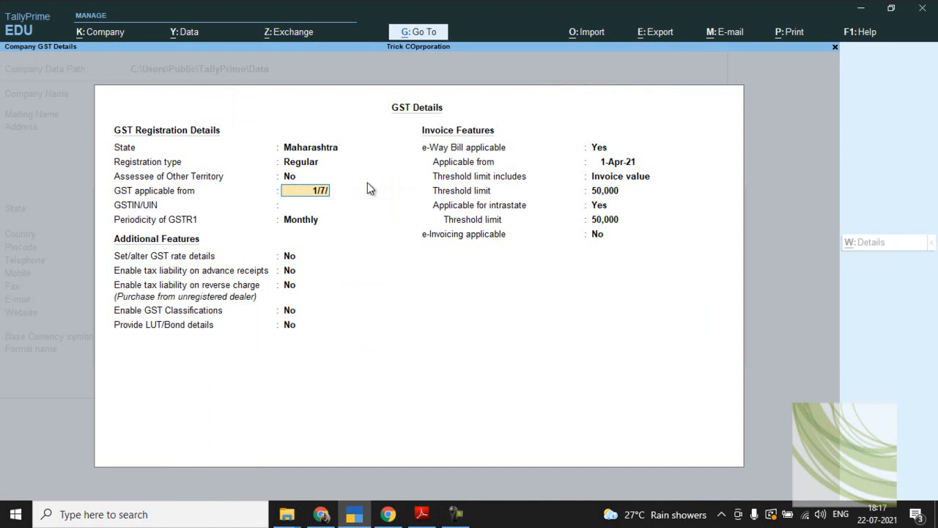
pyautogui.write('2018')
pyautogui.press('Return')
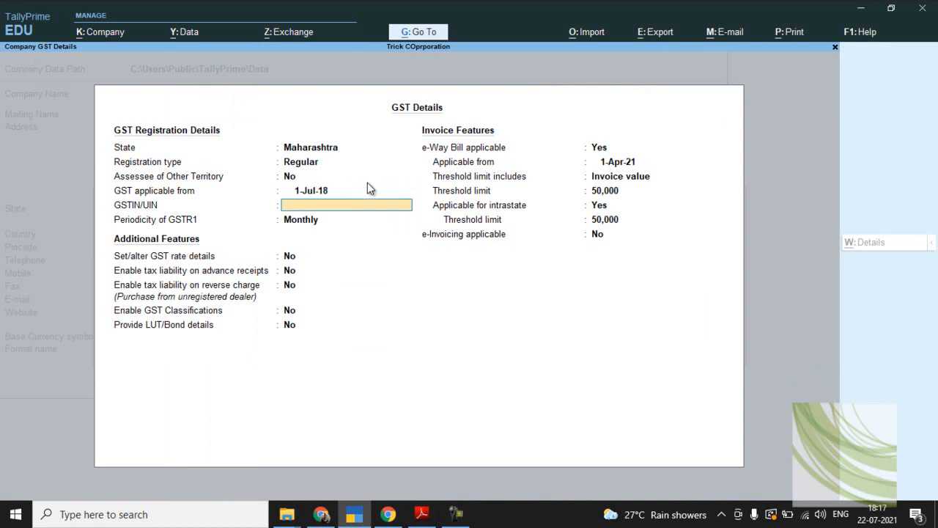
# Step: Enter the company's GSTIN/UIN as given on page 7 of volume6.pdf
pyautogui.press('Return')
pyautogui.hotkey('alt', 'Tab')
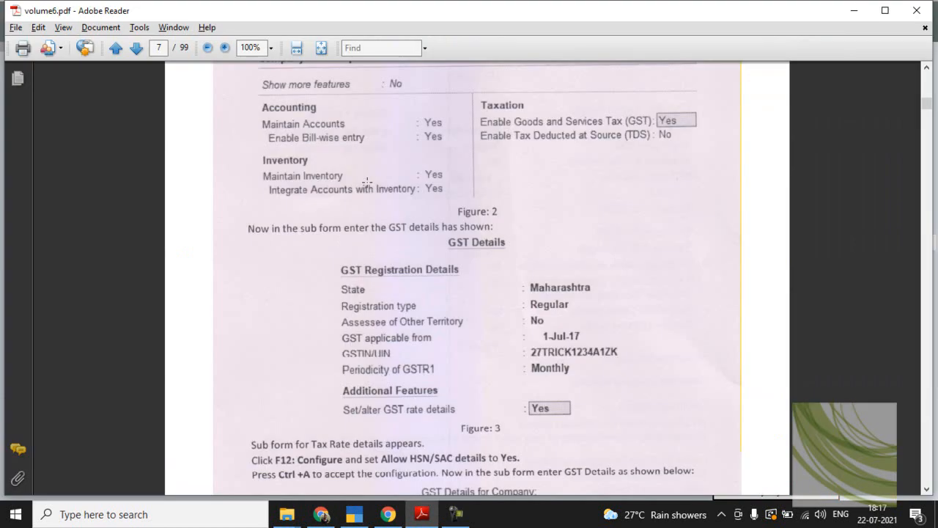
pyautogui.hotkey('alt', 'Tab')
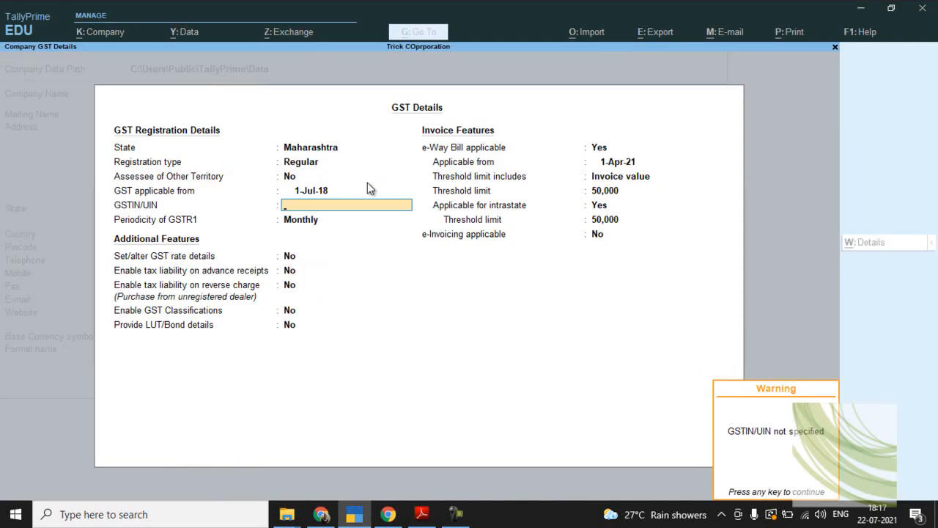
pyautogui.press('Return')
pyautogui.press('BackSpace')
pyautogui.write('27TRICK')
pyautogui.hotkey('alt', 'Tab')
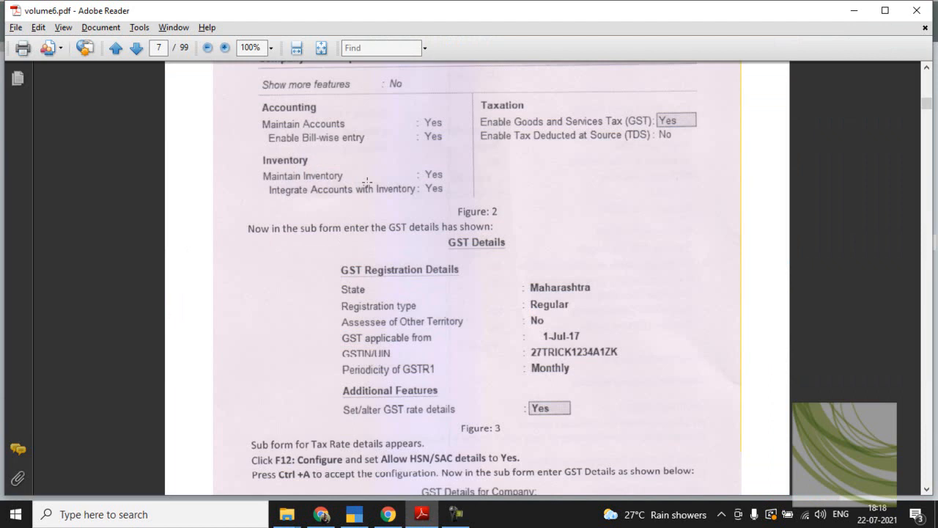
pyautogui.hotkey('alt', 'Tab')
pyautogui.write('234A')
pyautogui.hotkey('alt', 'Tab')
pyautogui.hotkey('alt', 'Tab')
pyautogui.write('1ZK')
pyautogui.press('Return')
# Step: Compare with volume6.pdf and accept Monthly as the periodicity of GSTR1
pyautogui.press('Return')
pyautogui.press('BackSpace')
pyautogui.hotkey('alt', 'Tab')
pyautogui.hotkey('alt', 'Tab')
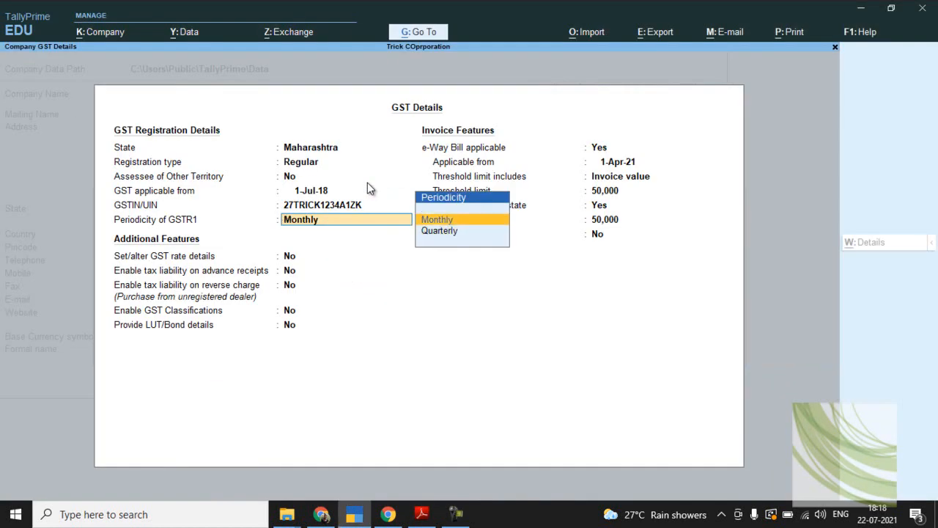
pyautogui.press('Return')
# Step: Set Set/alter GST rate details to Yes, as in volume6.pdf, to open the company's tax details
pyautogui.hotkey('alt', 'Tab')
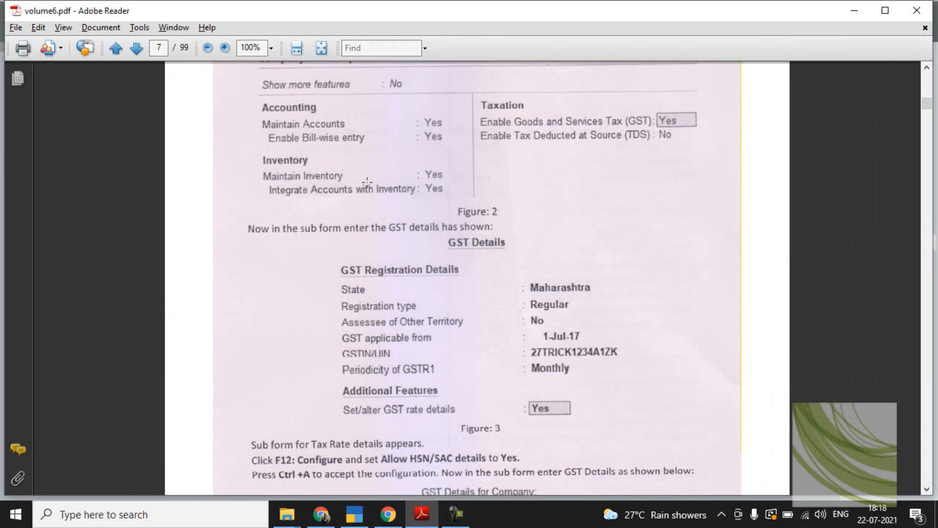
pyautogui.hotkey('alt', 'Tab')
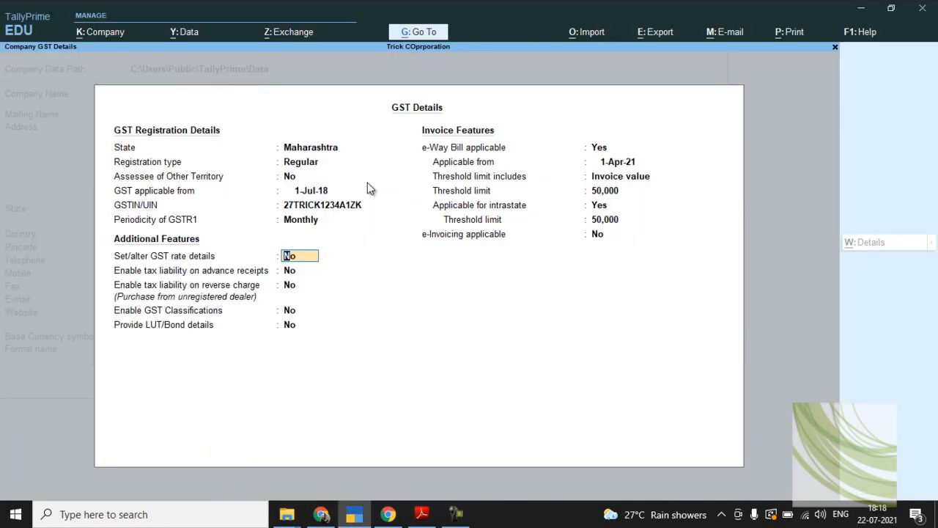
pyautogui.write('y')
pyautogui.press('Return')
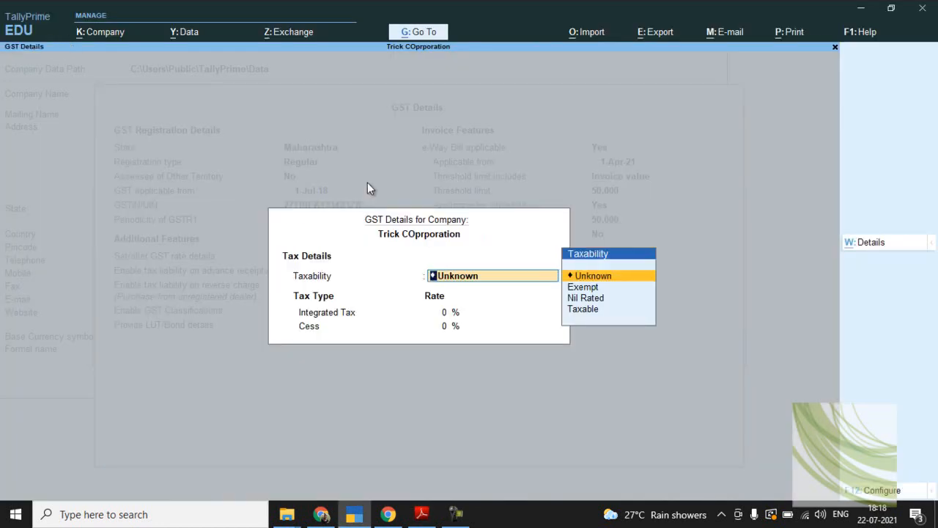
# Step: Examine the HSN/SAC configuration instructions and the company tax rate details on page 7 of volume6.pdf
pyautogui.hotkey('alt', 'Tab')
pyautogui.scroll(-2, 367, 182)
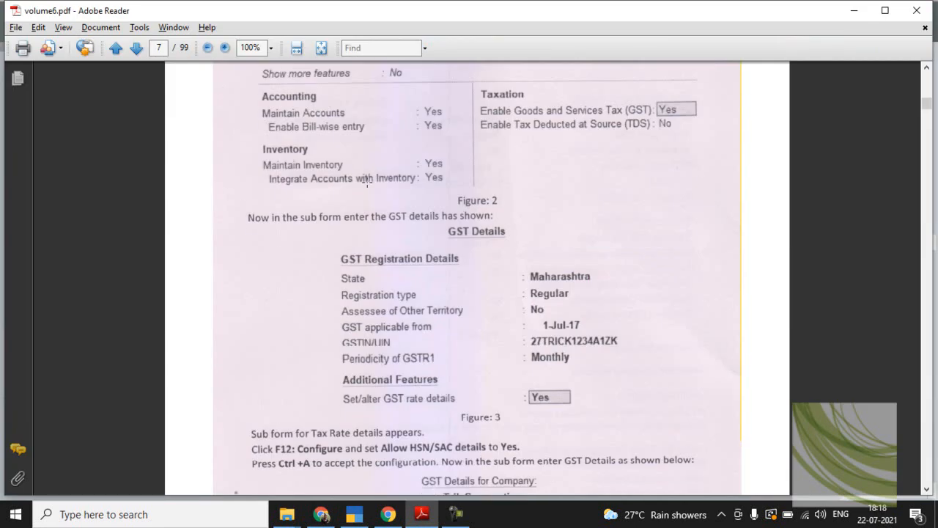
pyautogui.scroll(-5, 367, 182)
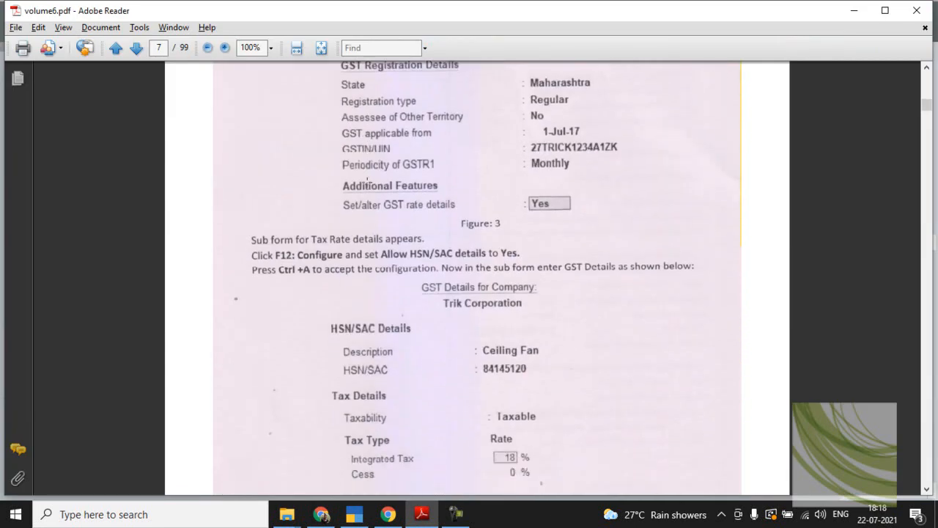
pyautogui.scroll(-3, 367, 181)
pyautogui.scroll(1, 367, 182)
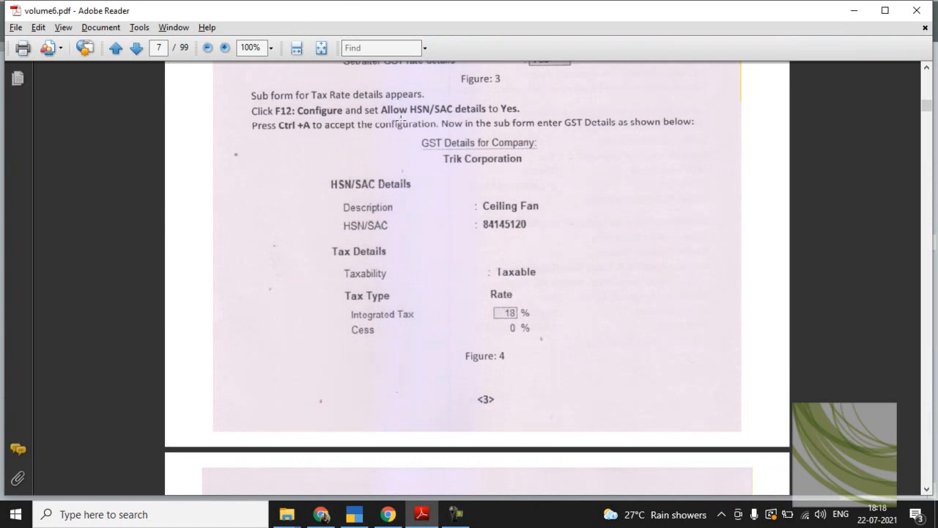
pyautogui.hotkey('alt', 'Tab')
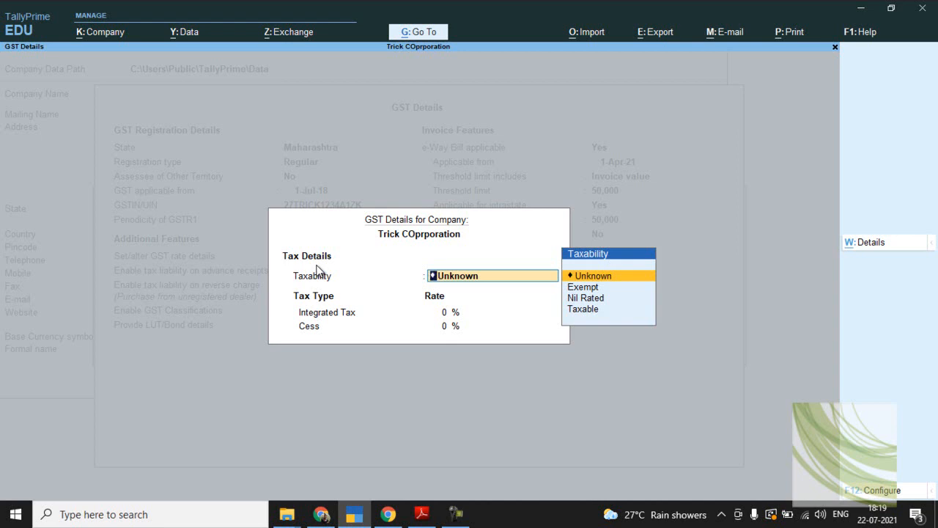
pyautogui.hotkey('alt', 'Tab')
pyautogui.hotkey('alt', 'Tab')
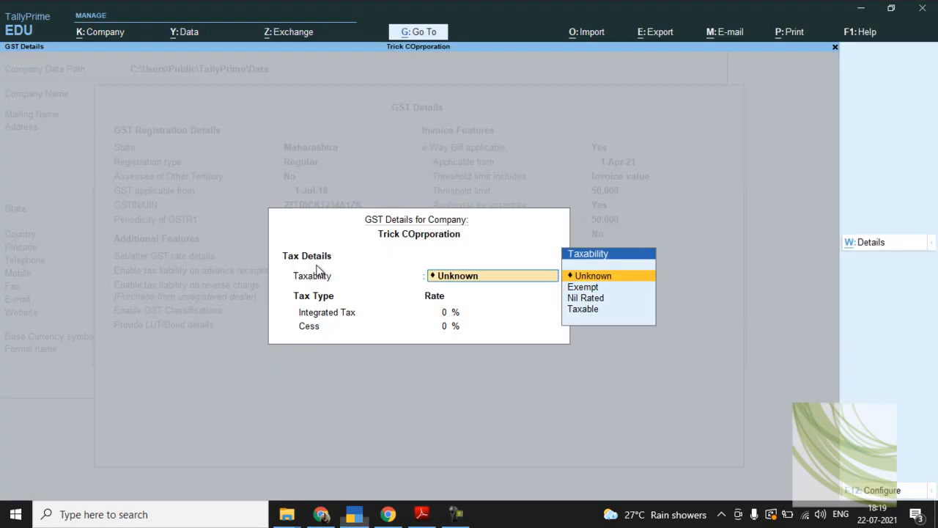
# Step: Configure the company's tax rate details with Allow HSN/SAC details set to Yes and accept the configuration
pyautogui.press('F12')
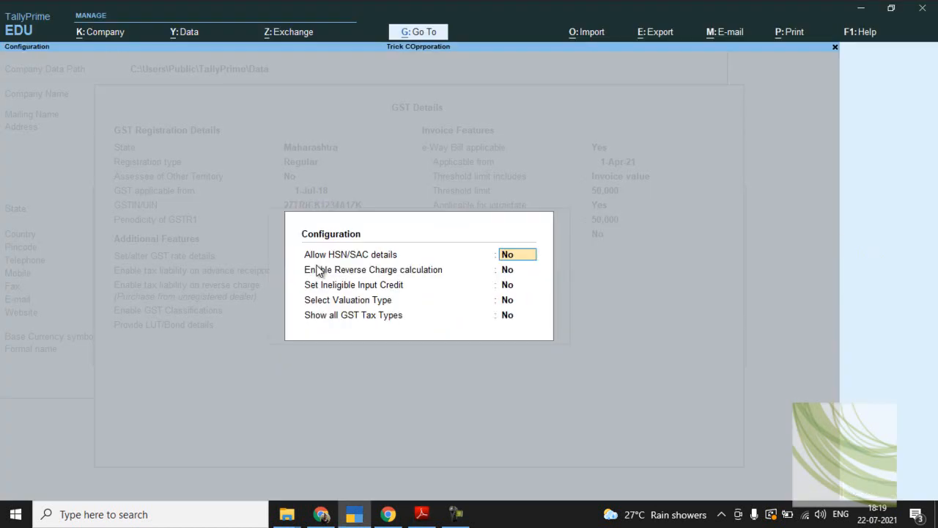
pyautogui.write('y')
pyautogui.press('Return')
pyautogui.hotkey('alt', 'Tab')
pyautogui.scroll(1, 316, 265)
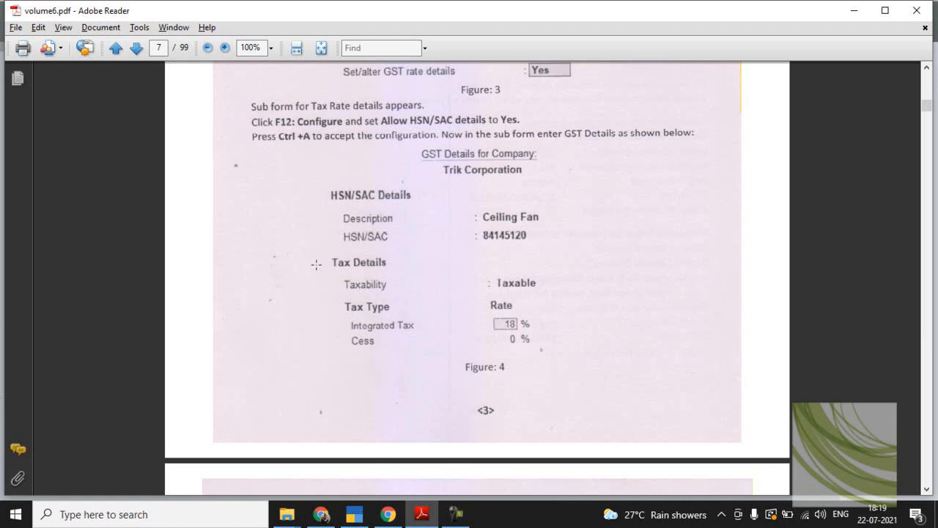
pyautogui.hotkey('alt', 'Tab')
pyautogui.hotkey('ctrl', 'a')
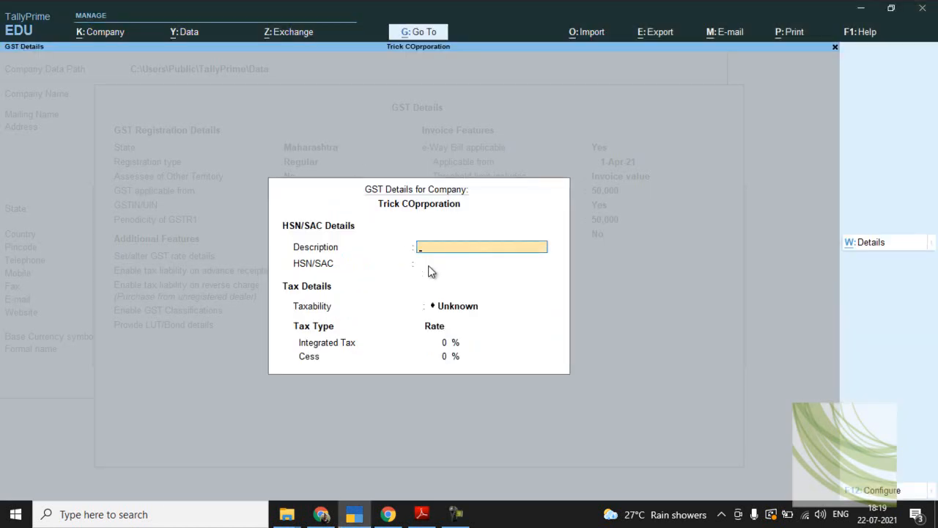
# Step: Enter Ceiling FAn as the HSN/SAC description and 84145120 as the HSN/SAC code, following volume6.pdf
pyautogui.hotkey('alt', 'Tab')
pyautogui.hotkey('alt', 'Tab')
pyautogui.write('Ceiling FAn')
pyautogui.press('Return')
pyautogui.hotkey('alt', 'Tab')
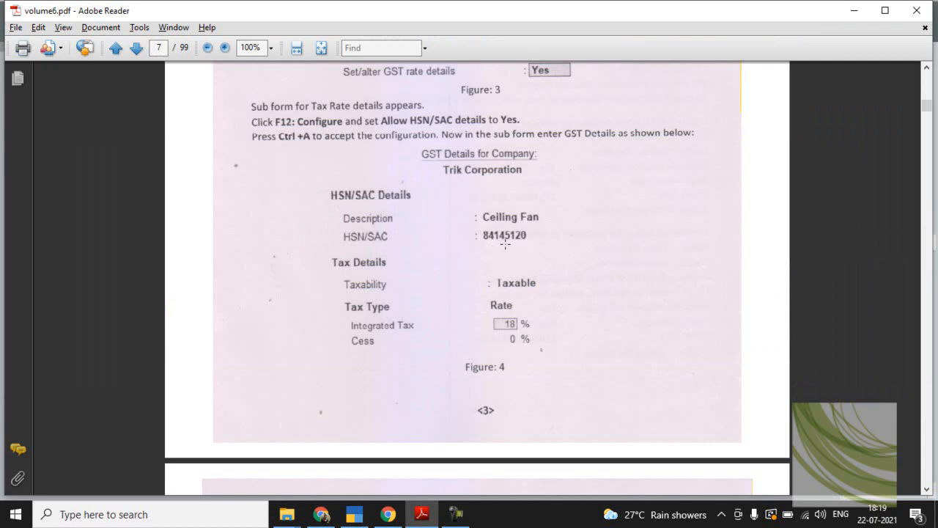
pyautogui.hotkey('alt', 'Tab')
pyautogui.write('84145120')
pyautogui.hotkey('alt', 'Tab')
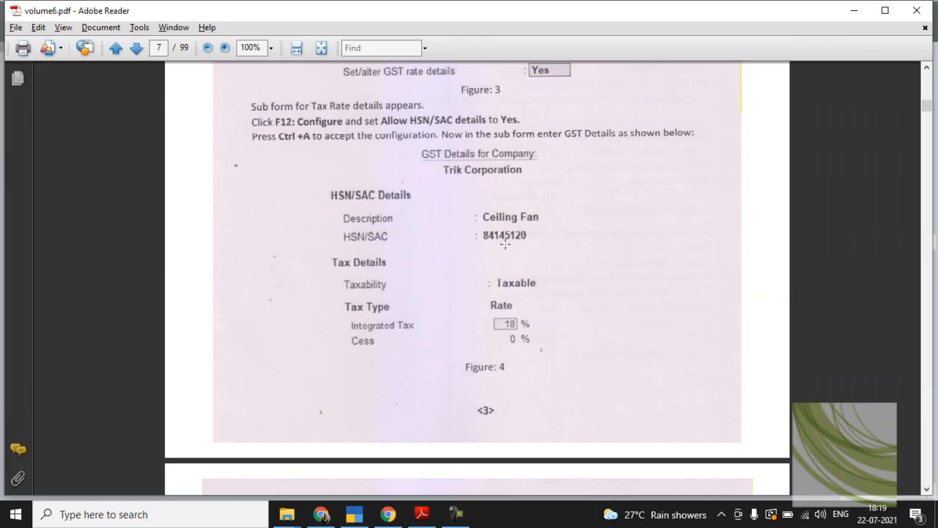
pyautogui.hotkey('alt', 'Tab')
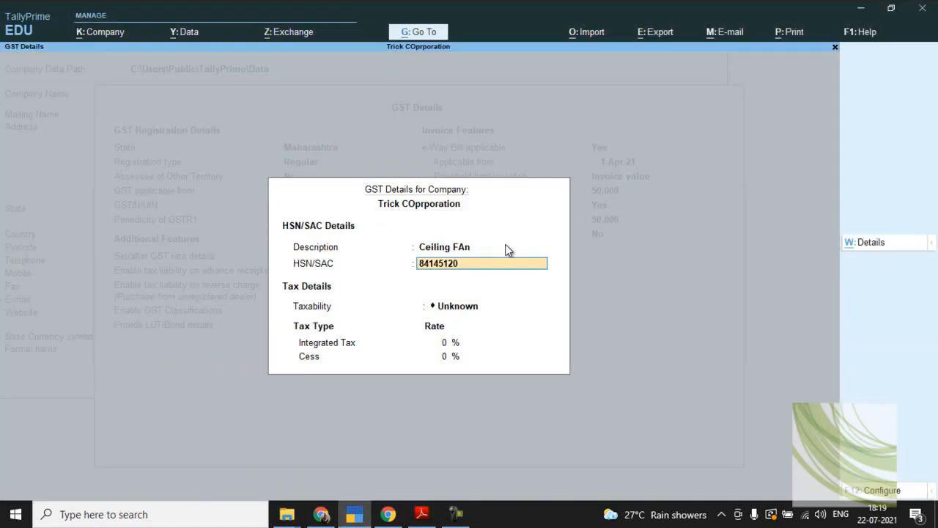
pyautogui.press('Return')
# Step: Set the taxability to Taxable with an integrated tax rate of 18% and accept the tax rate details
pyautogui.press('Down')
pyautogui.press('Down')
pyautogui.press('Down')
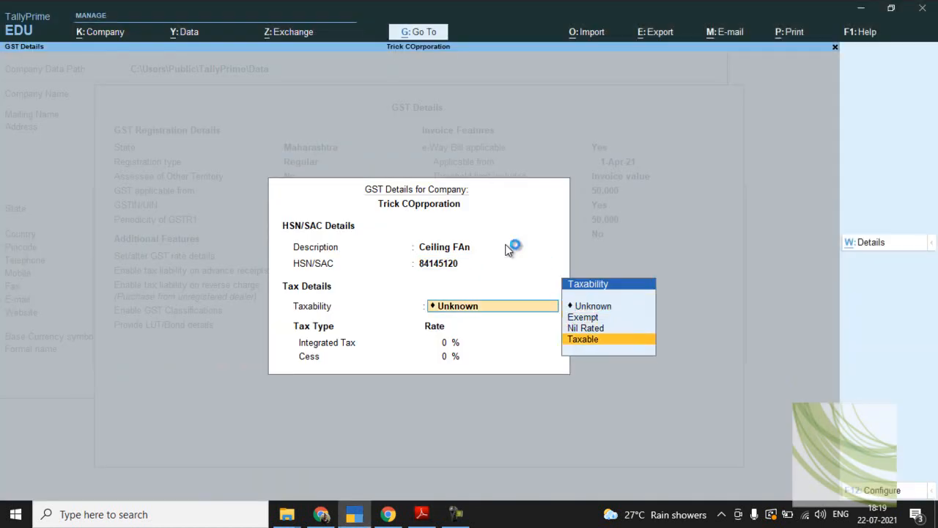
pyautogui.press('Return')
pyautogui.hotkey('alt', 'Tab')
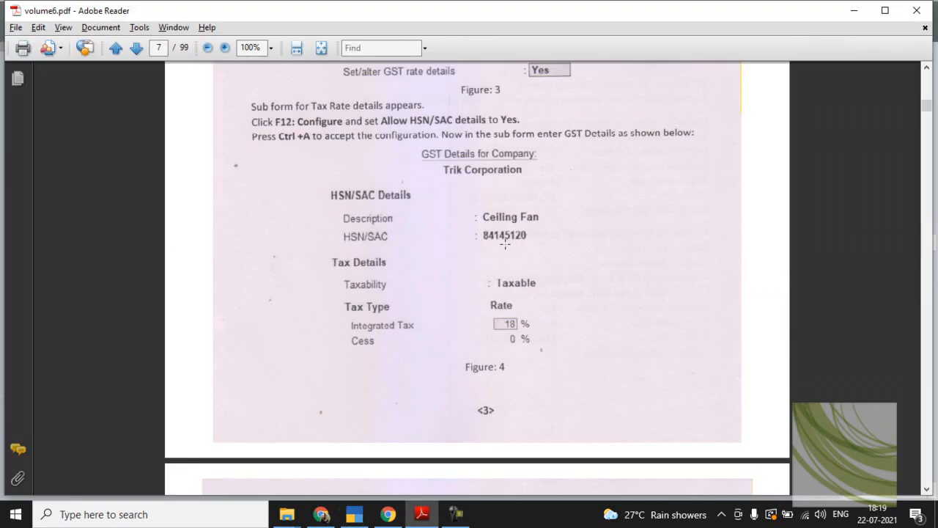
pyautogui.hotkey('alt', 'Tab')
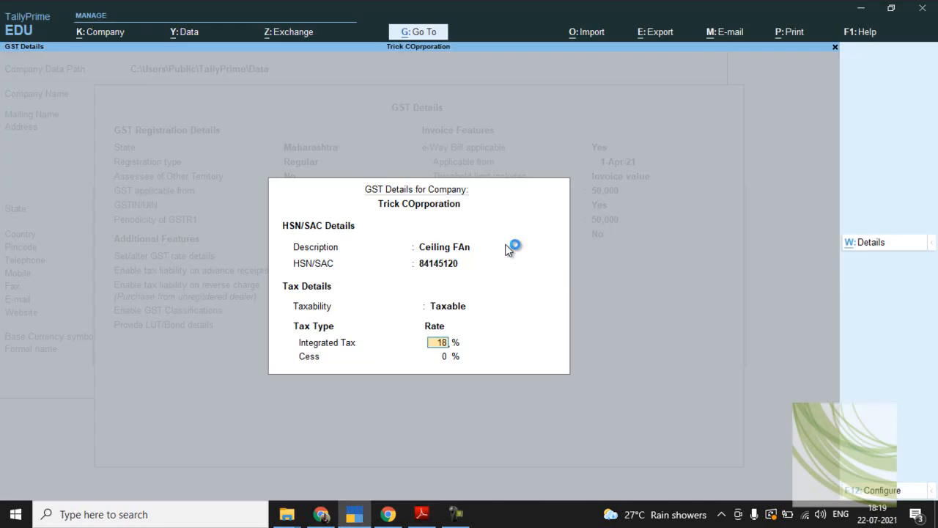
pyautogui.press('Return')
pyautogui.press('Return')
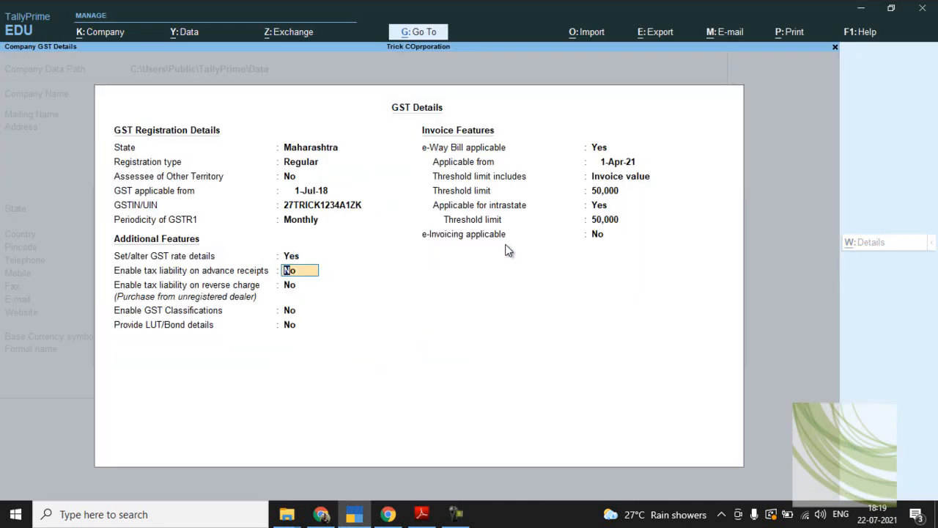
# Step: Examine the GST registration, additional and invoice feature settings on page 8 of volume6.pdf and return to TallyPrime
pyautogui.hotkey('alt', 'Tab')
pyautogui.scroll(-4, 505, 243)
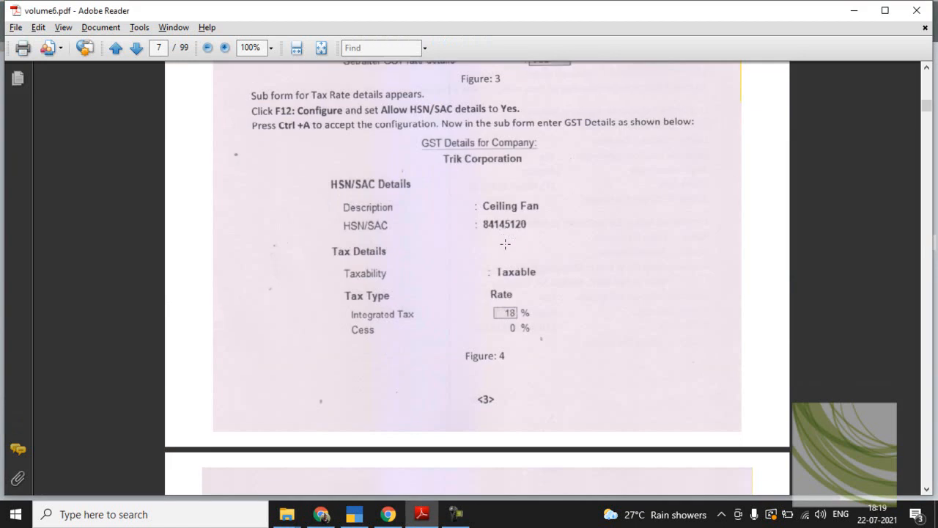
pyautogui.scroll(-5, 505, 244)
pyautogui.scroll(-3, 505, 243)
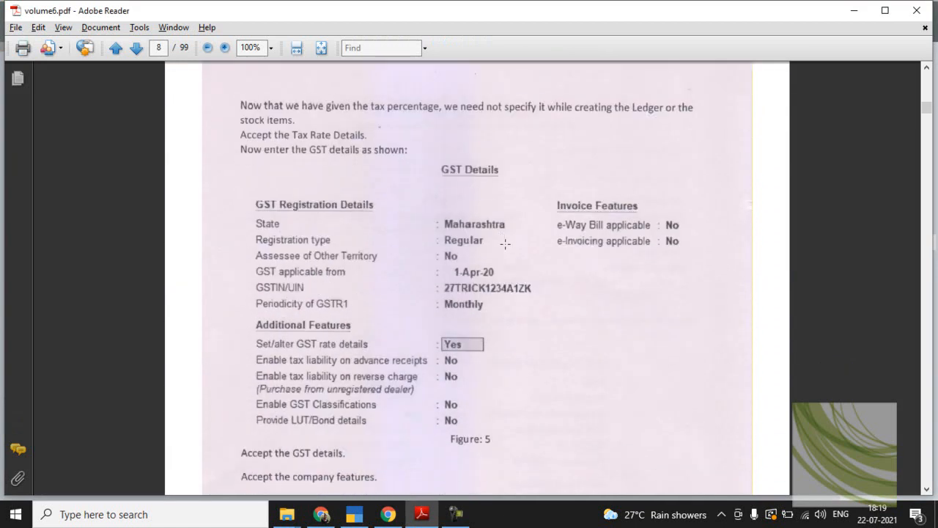
pyautogui.scroll(-2, 505, 243)
pyautogui.hotkey('alt', 'Tab')
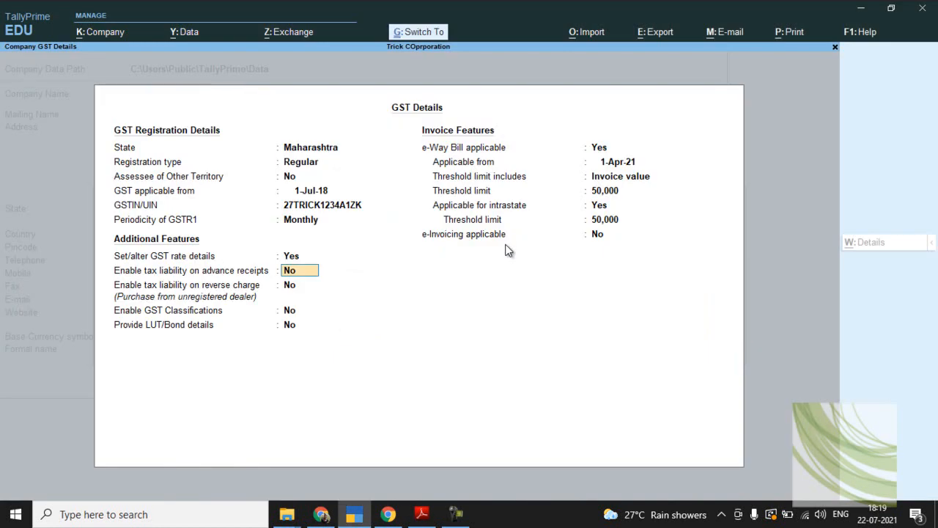
# Step: Accept the GST details and company features, and consult the supplier and customer ledger instructions on page 8 of volume6.pdf
pyautogui.hotkey('ctrl', 'a')
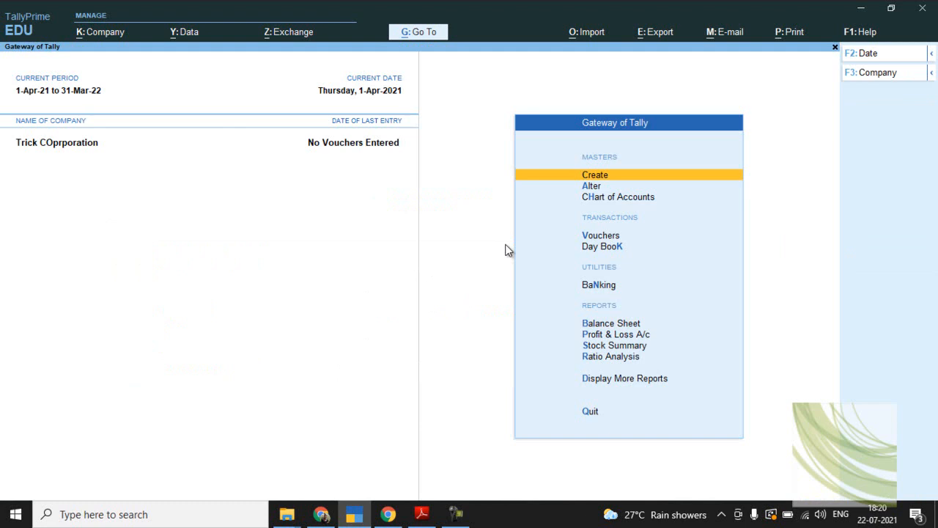
pyautogui.hotkey('alt', 'Tab')
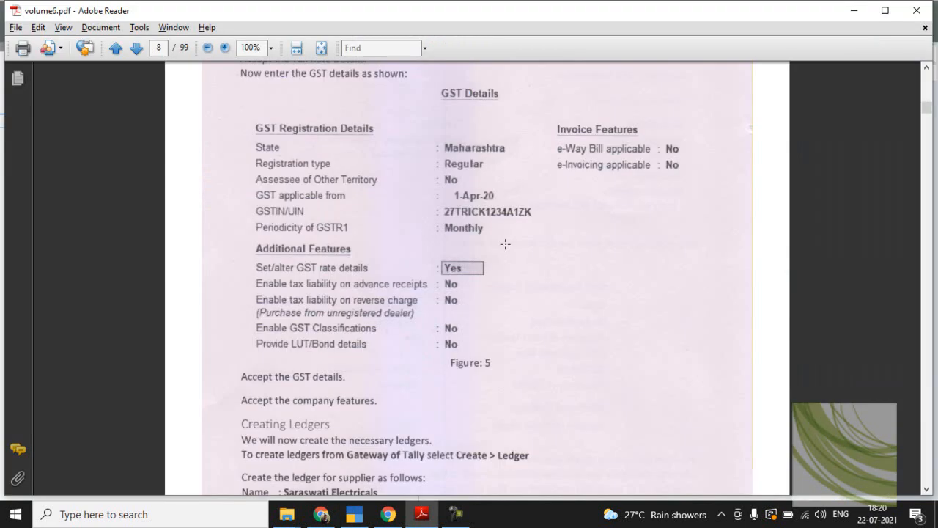
pyautogui.scroll(-8, 505, 243)
pyautogui.scroll(-3, 506, 243)
pyautogui.scroll(-2, 505, 243)
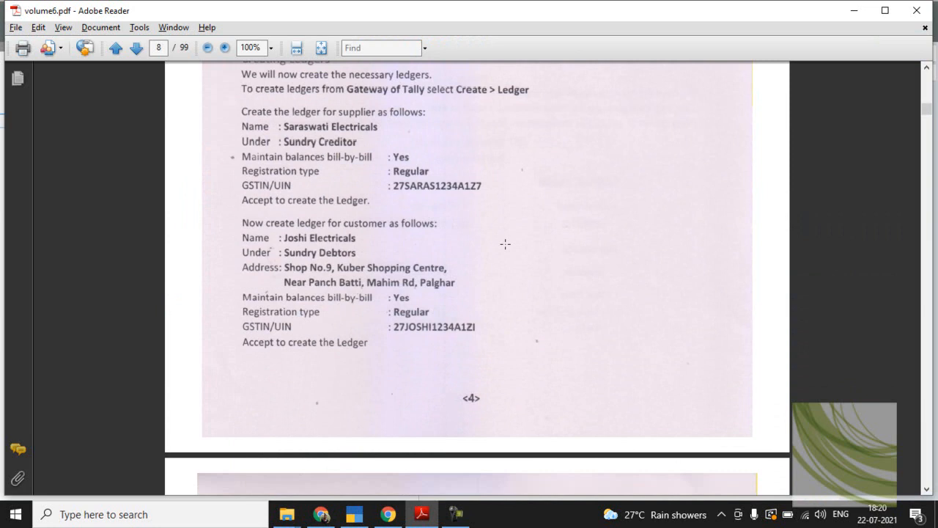
pyautogui.hotkey('ctrl', '+')
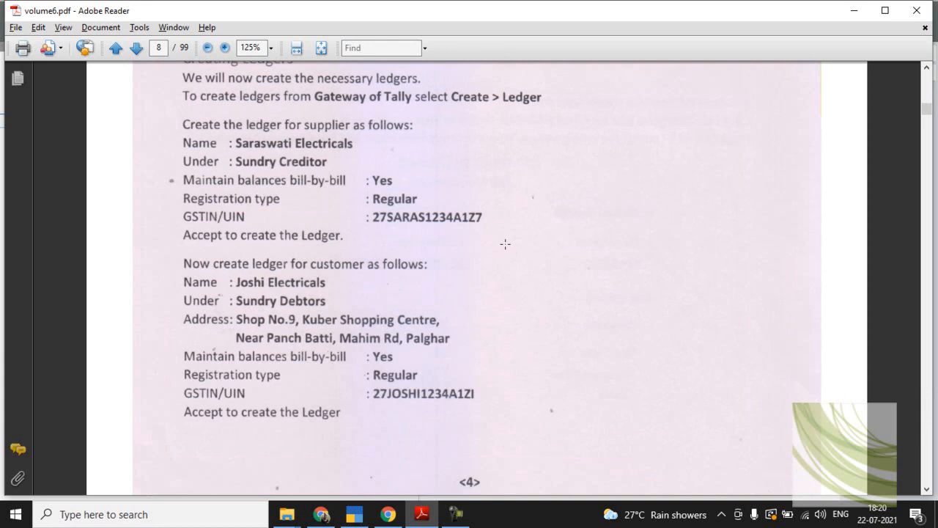
# Step: Return to TallyPrime and start a new ledger master named Sarswati Electricals without an alias
pyautogui.hotkey('alt', 'Tab')
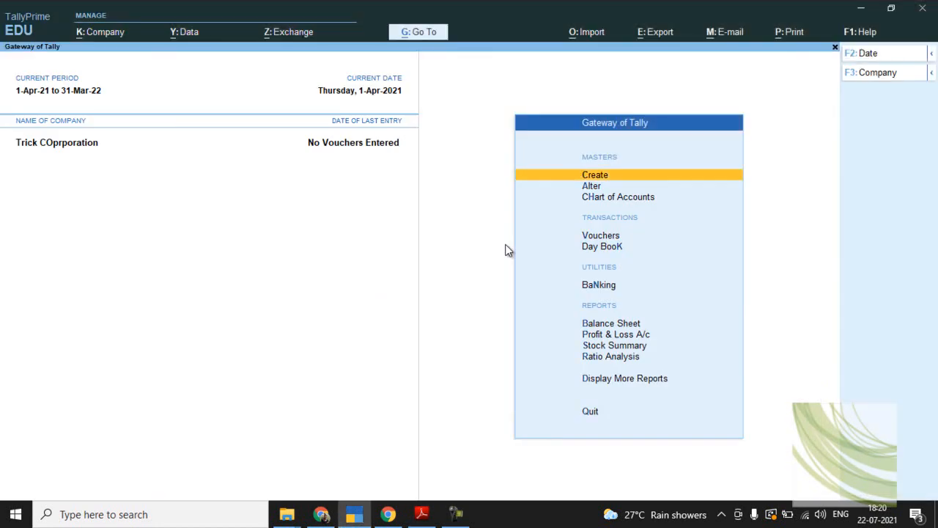
pyautogui.press('Return')
pyautogui.press('Down')
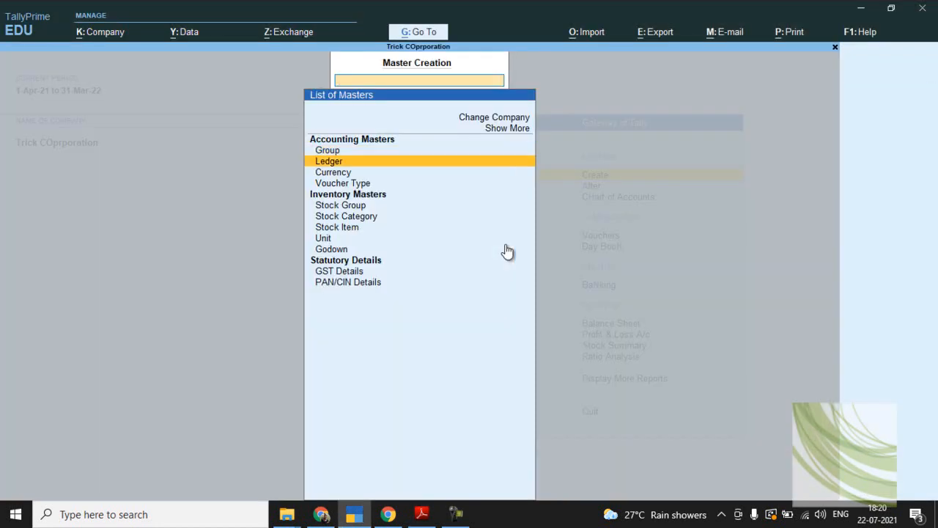
pyautogui.press('Return')
pyautogui.write('Sa')
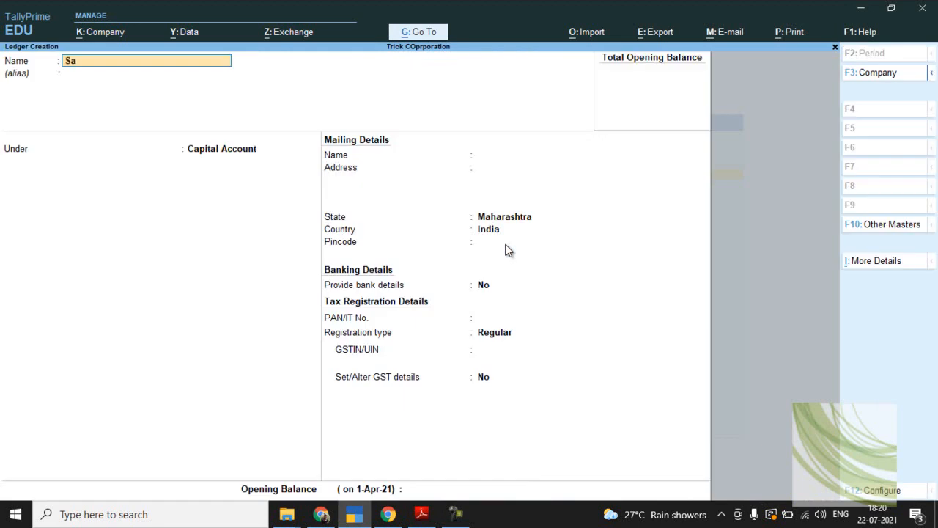
pyautogui.write('rswati Electricals')
pyautogui.press('Return')
pyautogui.press('Return')
# Step: Place the supplier ledger under Sundry Creditors with bill-by-bill balances set to Yes and no default credit period
pyautogui.write('Su')
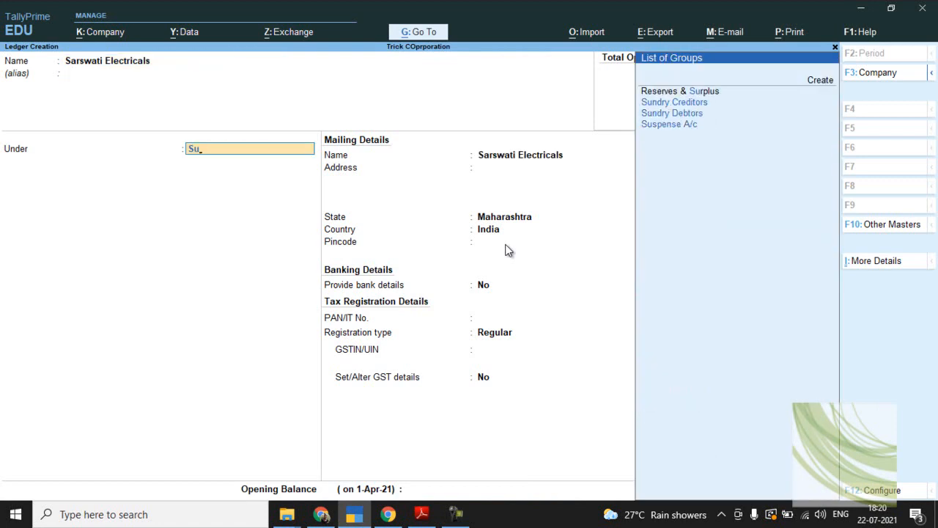
pyautogui.hotkey('alt', 'Tab')
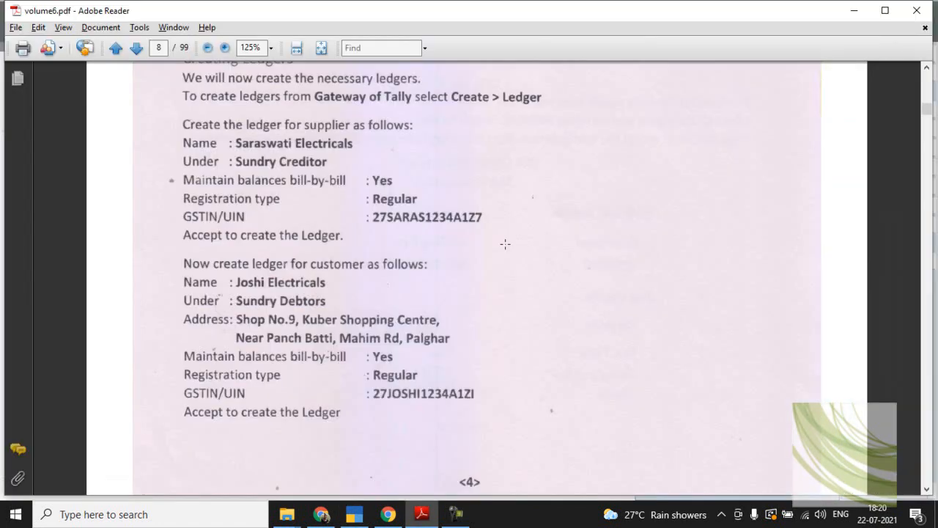
pyautogui.hotkey('alt', 'Tab')
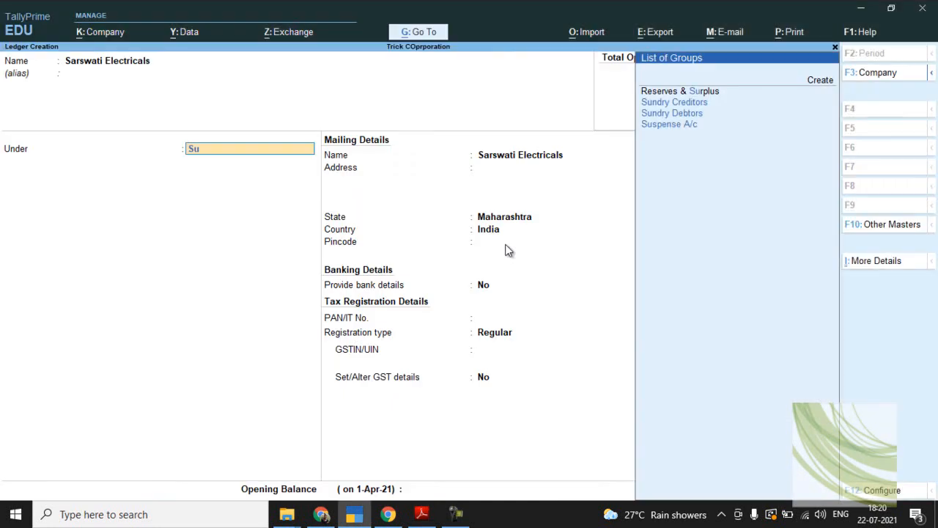
pyautogui.press('Down')
pyautogui.press('Return')
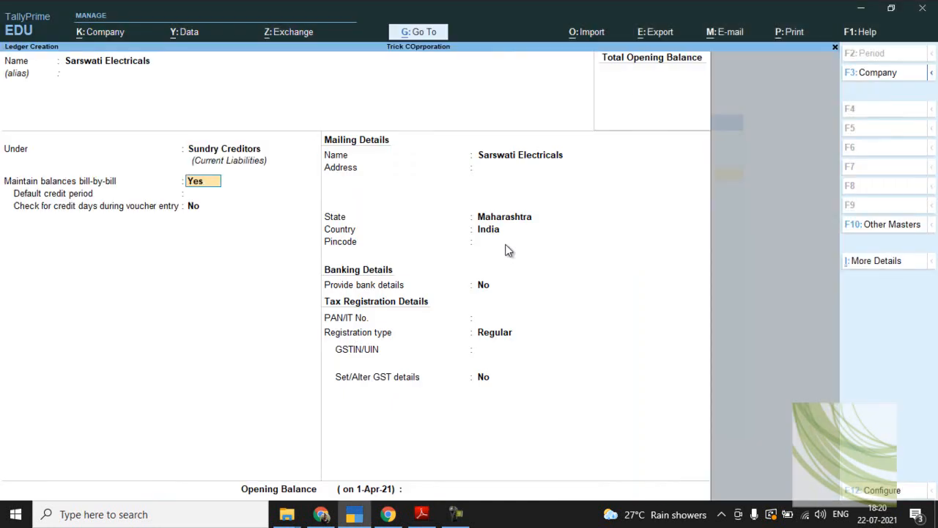
pyautogui.press('Return')
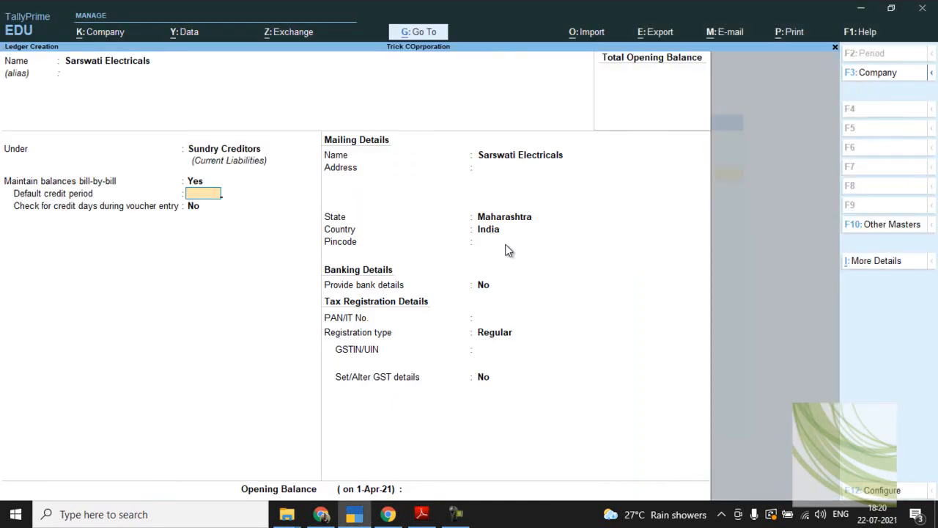
pyautogui.press('Return')
# Step: Keep the supplier's state as Maharashtra, country India, bank details No and registration type Regular, leaving address, pincode and PAN blank
pyautogui.hotkey('alt', 'Tab')
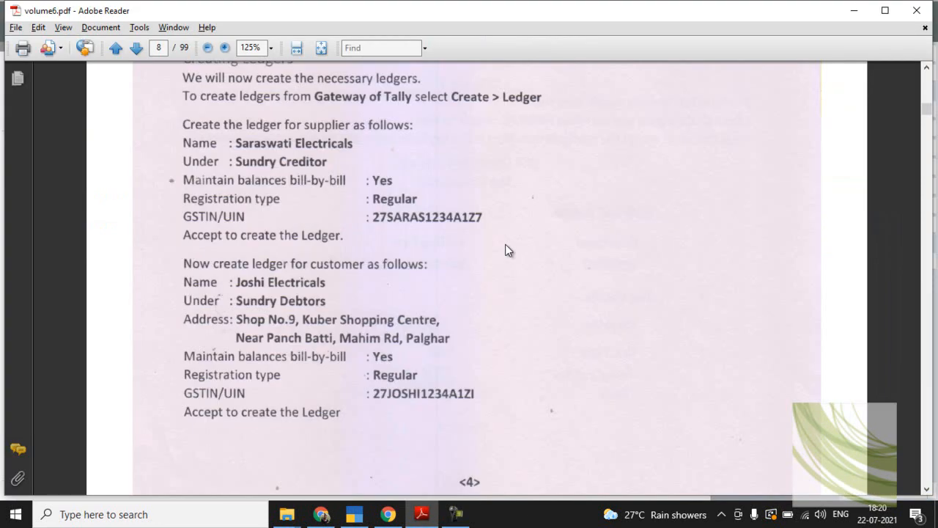
pyautogui.hotkey('alt', 'Tab')
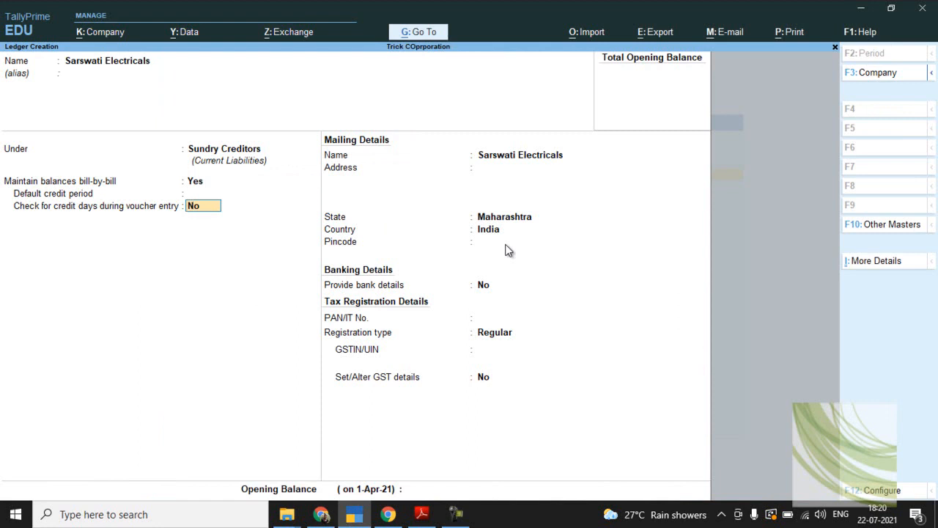
pyautogui.press('Return')
pyautogui.press('Return')
pyautogui.press('Return')
pyautogui.press('Return')
pyautogui.press('Return')
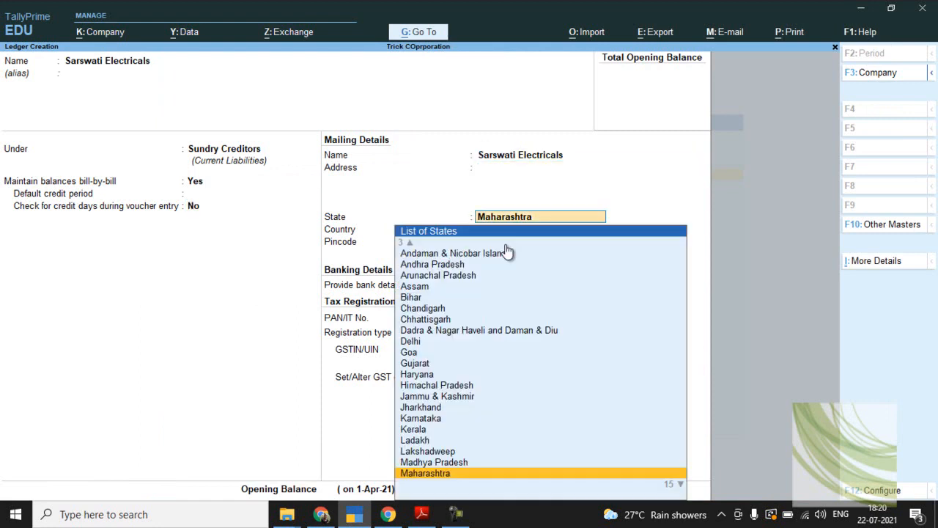
pyautogui.hotkey('alt', 'Tab')
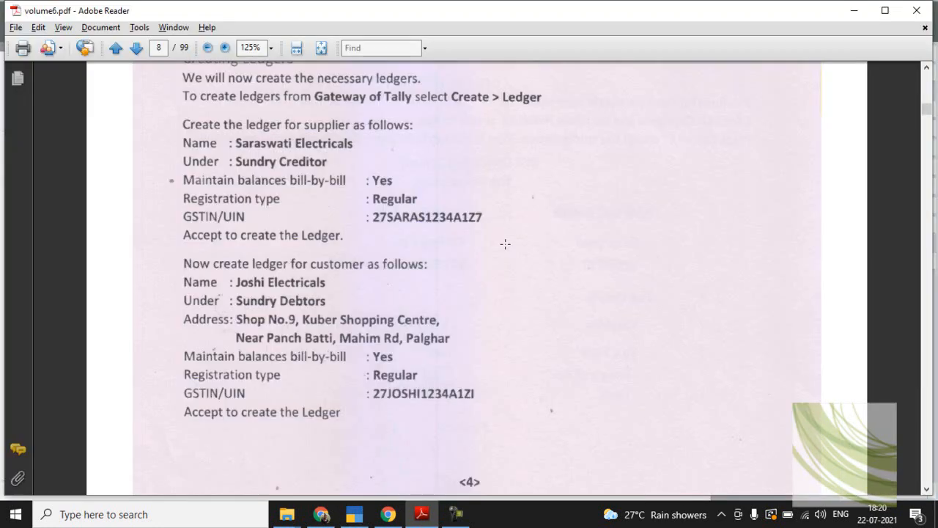
pyautogui.hotkey('alt', 'Tab')
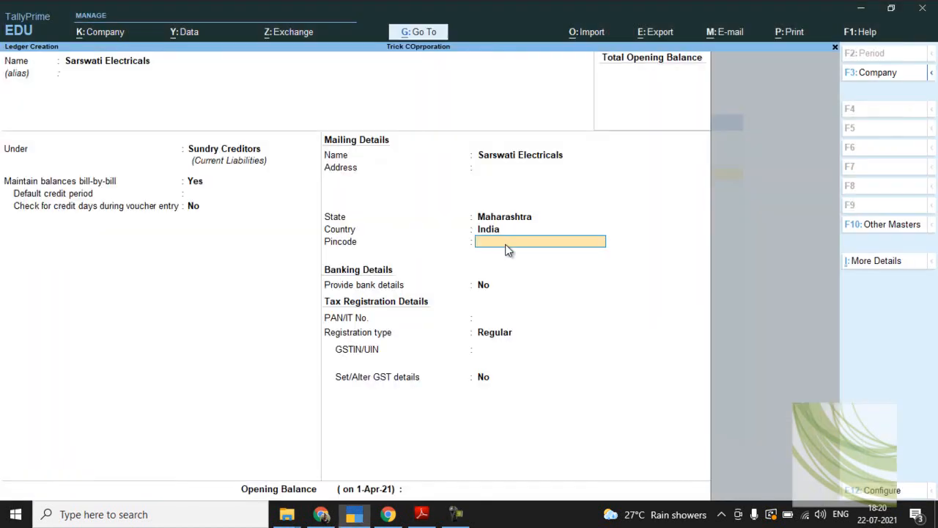
pyautogui.press('Return')
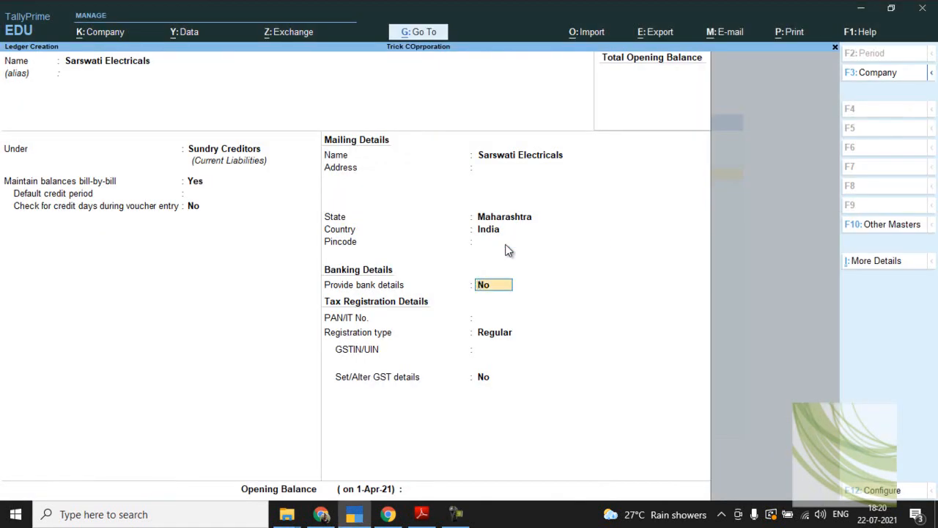
pyautogui.press('Return')
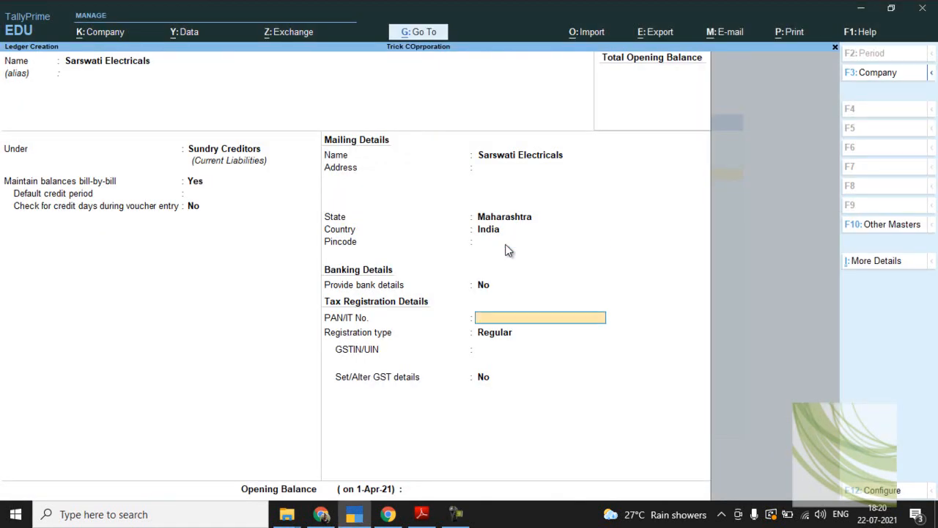
pyautogui.press('Return')
pyautogui.press('Return')
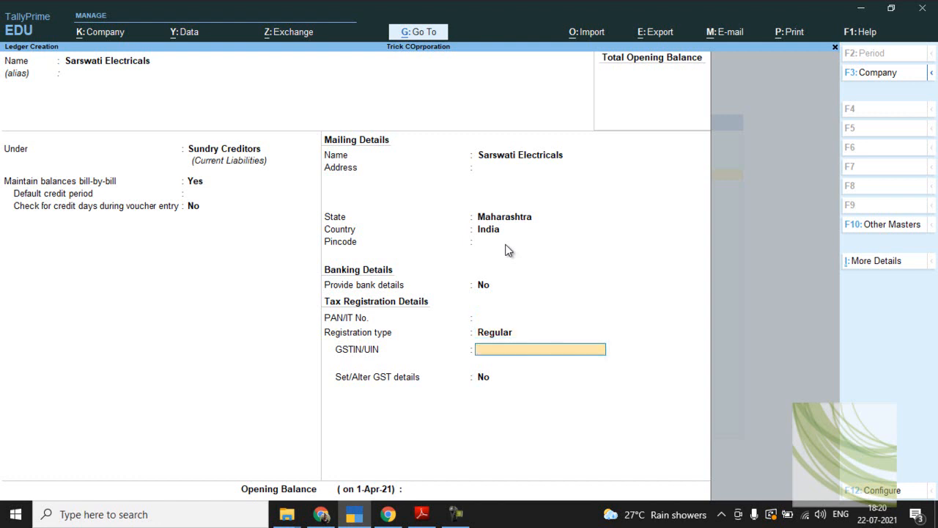
# Step: Enter the supplier's GSTIN/UIN as given on page 8 of volume6.pdf
pyautogui.hotkey('alt', 'Tab')
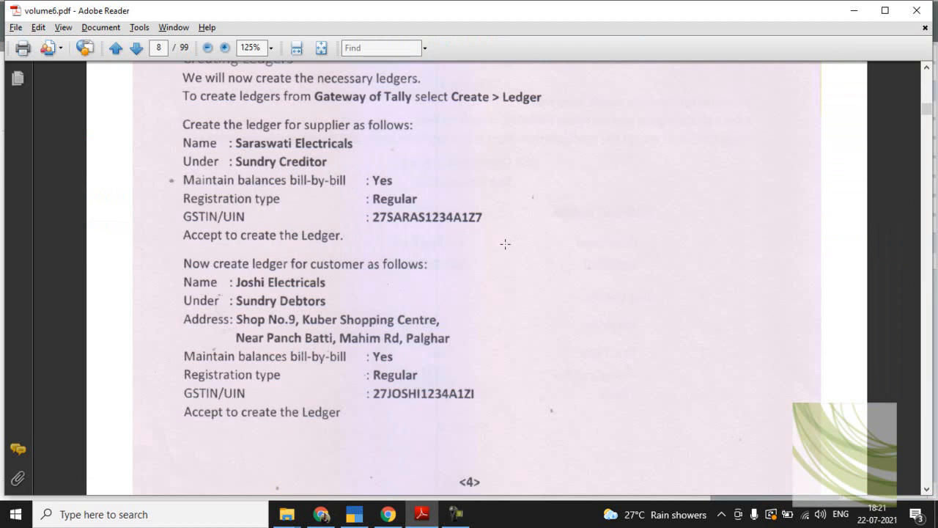
pyautogui.hotkey('alt', 'Tab')
pyautogui.write('27SARAS')
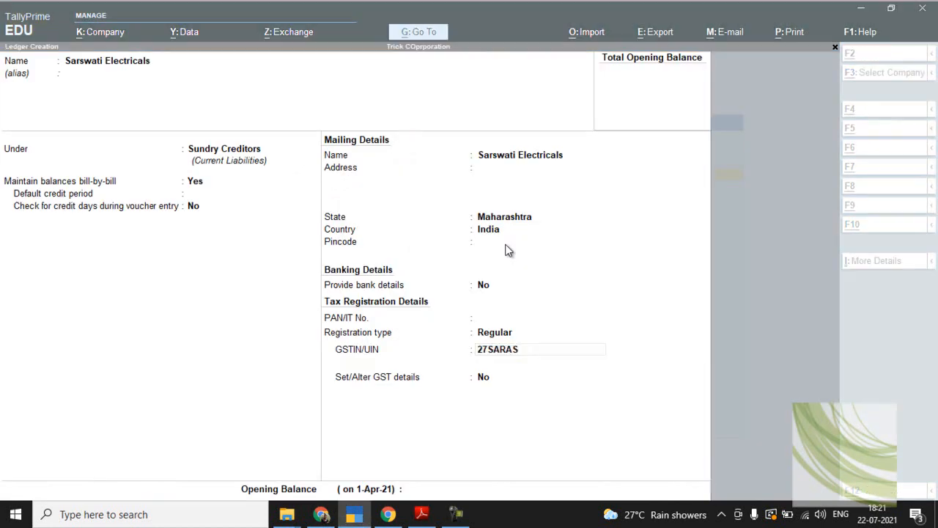
pyautogui.hotkey('alt', 'Tab')
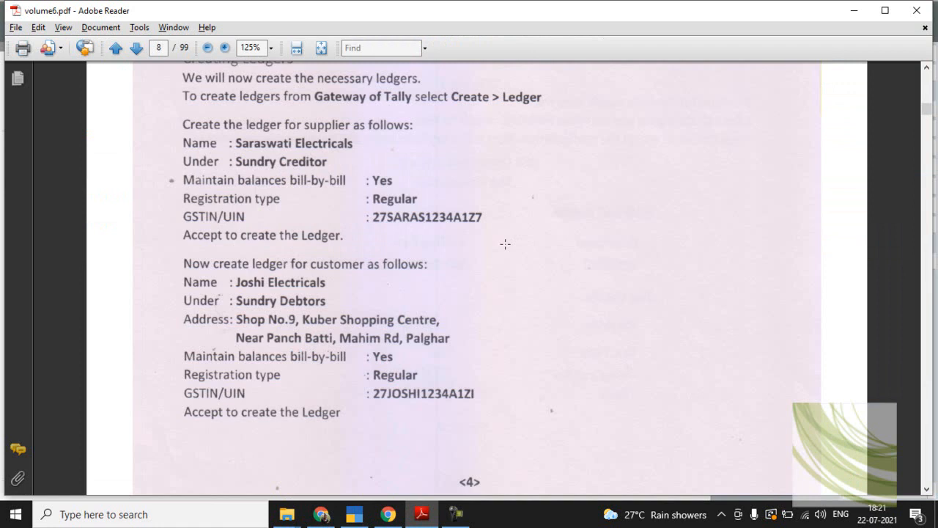
pyautogui.hotkey('alt', 'Tab')
pyautogui.write('123')
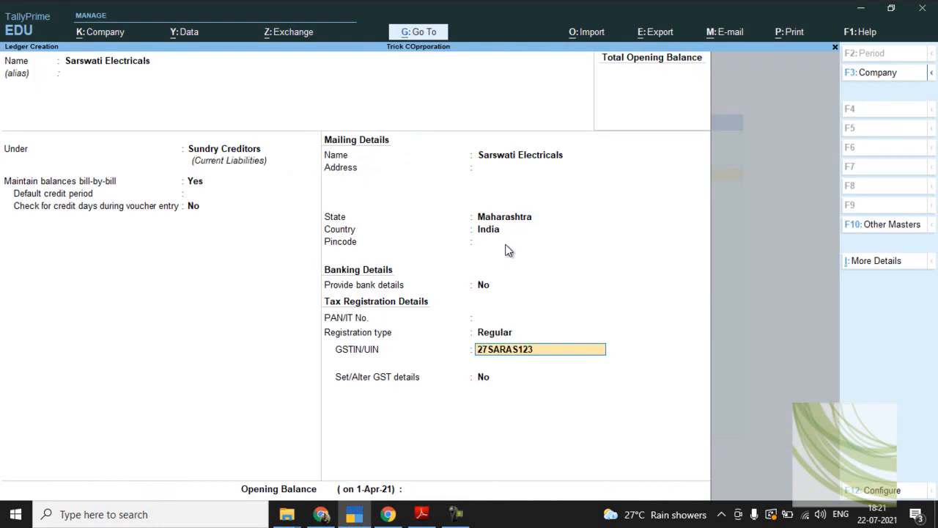
pyautogui.write('4A')
pyautogui.hotkey('alt', 'Tab')
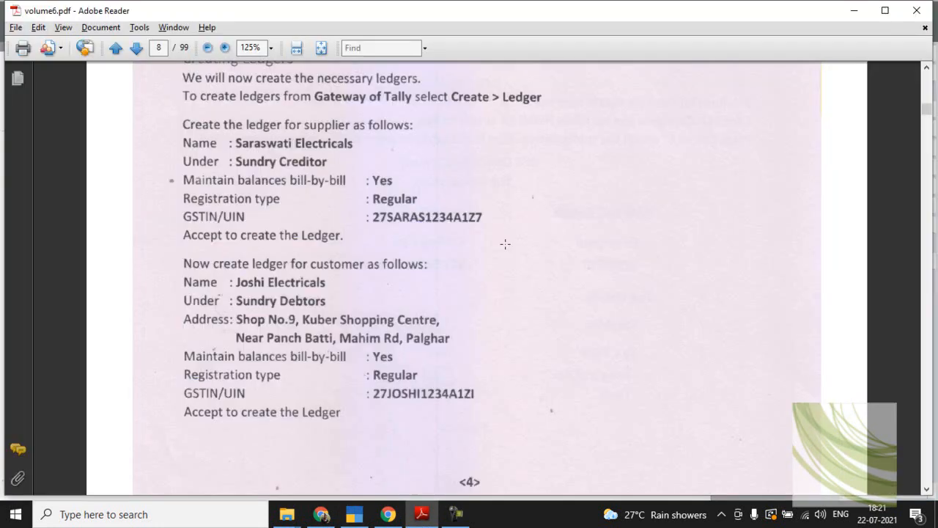
pyautogui.hotkey('alt', 'Tab')
pyautogui.write('1')
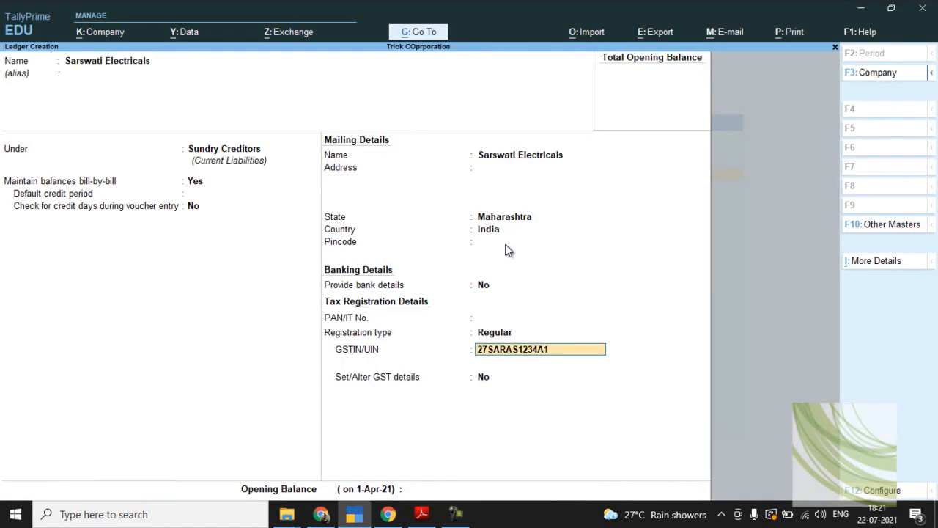
pyautogui.write('Z7')
pyautogui.press('Return')
# Step: Check the supplier ledger against volume6.pdf and accept it with Set/Alter GST details left at No
pyautogui.hotkey('alt', 'Tab')
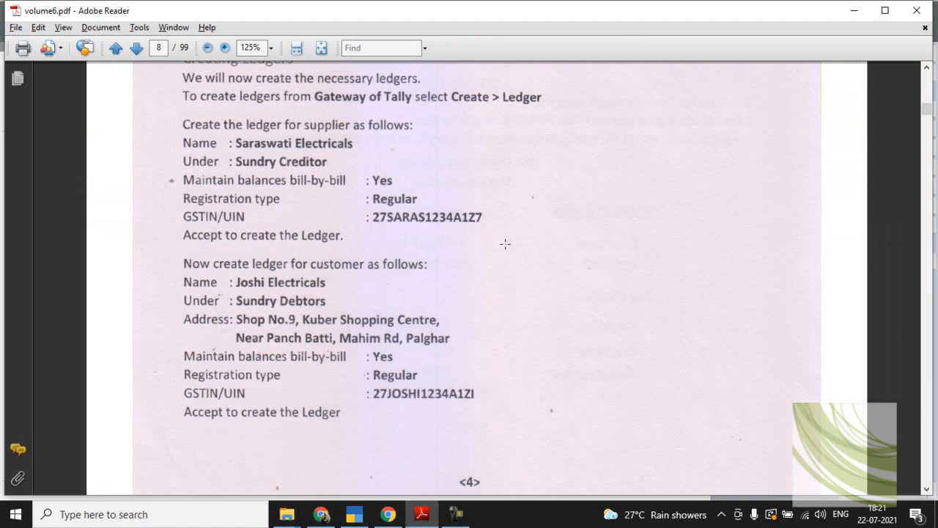
pyautogui.hotkey('alt', 'Tab')
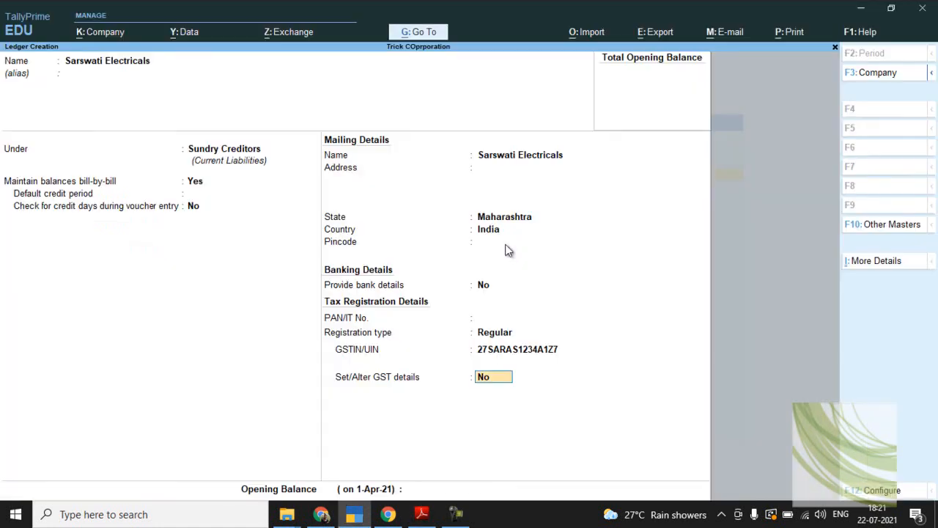
pyautogui.hotkey('ctrl', 'a')
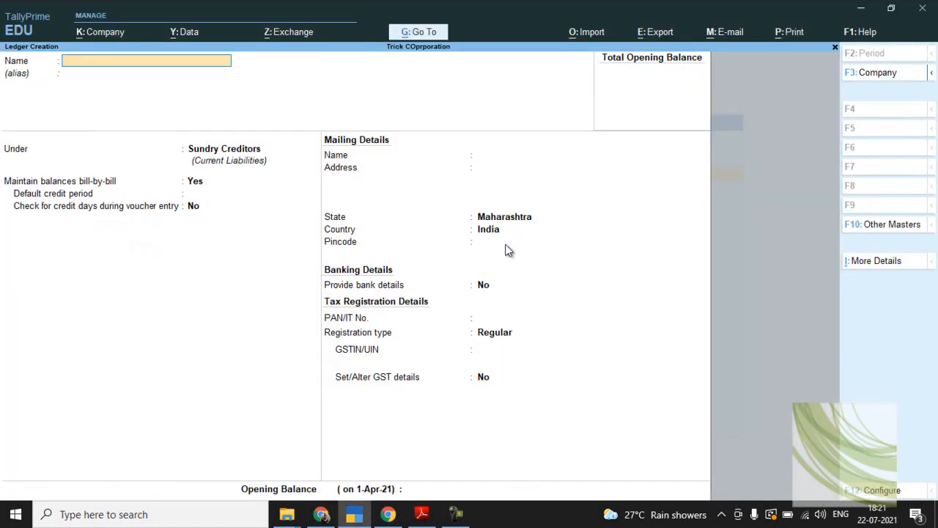
# Step: Consult the customer ledger details in volume6.pdf and name the next ledger Joshi Electricals in TallyPrime
pyautogui.hotkey('alt', 'Tab')
pyautogui.scroll(-3, 506, 243)
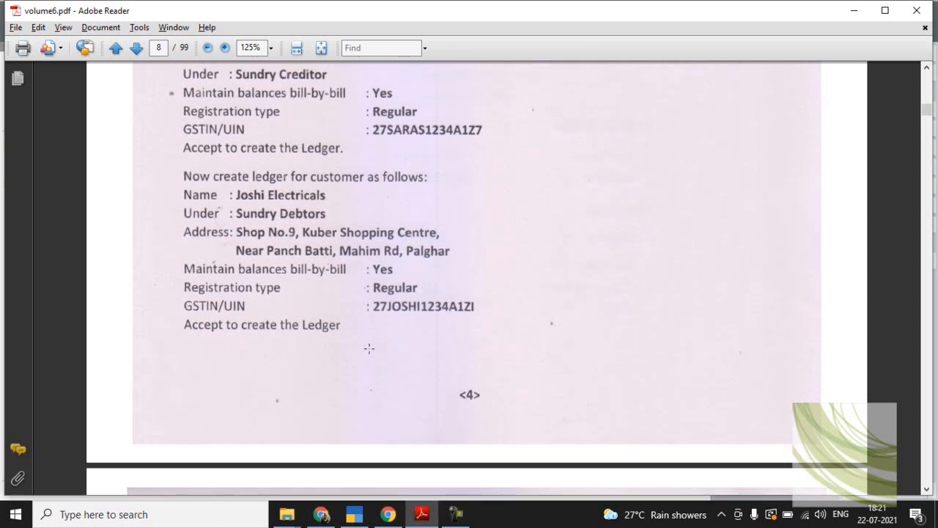
pyautogui.scroll(3, 442, 280)
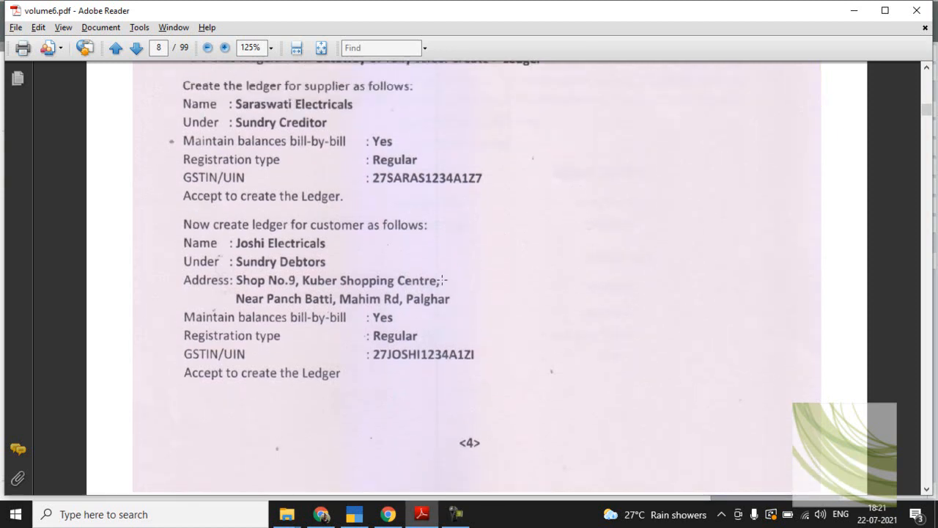
pyautogui.scroll(-2, 442, 280)
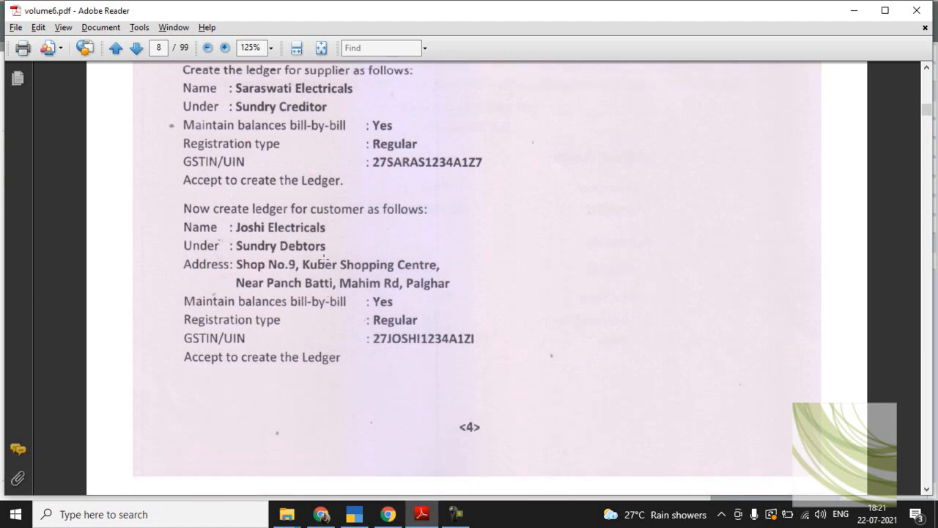
pyautogui.hotkey('alt', 'Tab')
pyautogui.write('Joshi Electrica;')
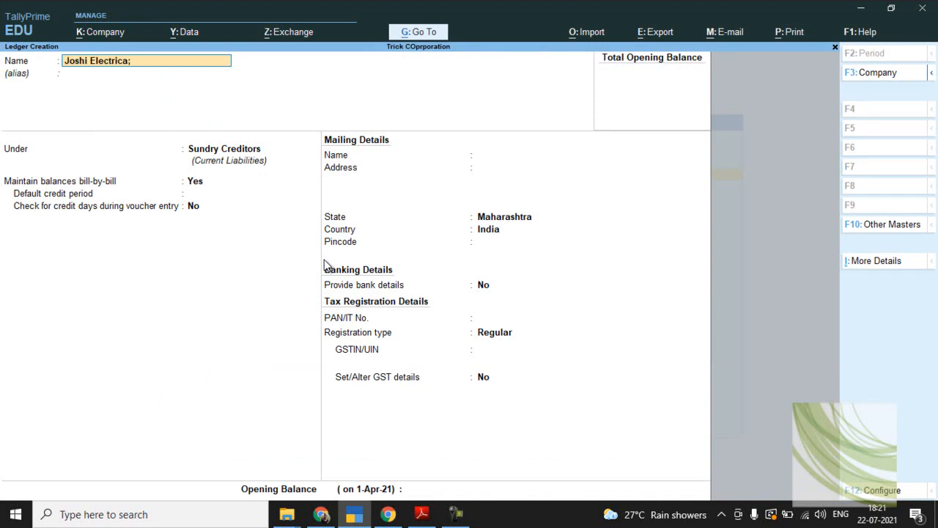
pyautogui.press('Return')
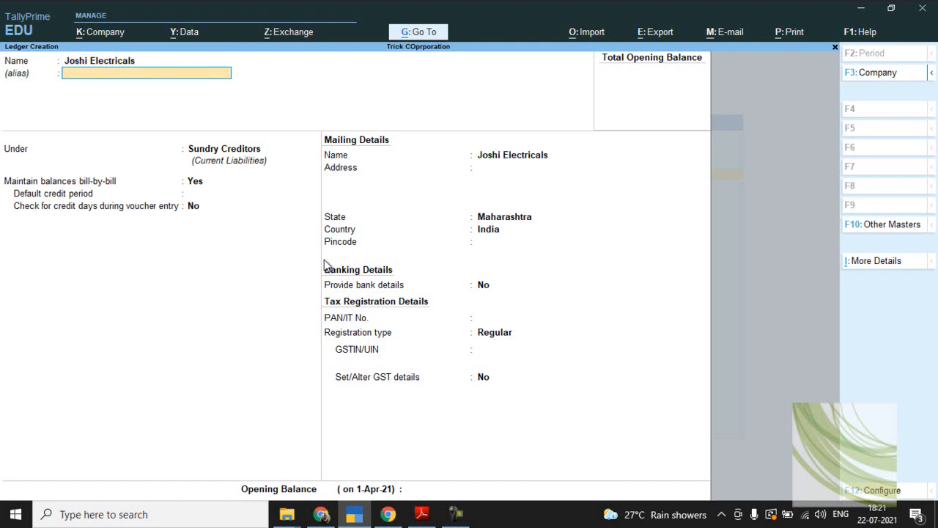
# Step: Place the Joshi Electricals ledger under Sundry Debtors without an alias, keeping bill-by-bill balances at Yes
pyautogui.press('Return')
pyautogui.press('Down')
pyautogui.press('Return')
pyautogui.press('Return')
pyautogui.press('Return')
pyautogui.press('Return')
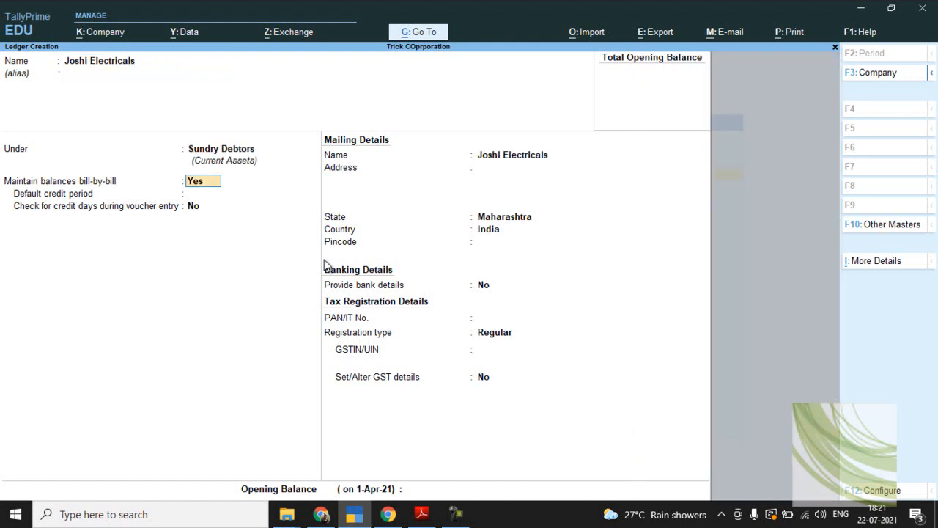
# Step: Check the customer's address on page 8 of volume6.pdf and start the Joshi Electricals mailing address with the shop number
pyautogui.press('Return')
pyautogui.press('Return')
pyautogui.press('Return')
pyautogui.hotkey('alt', 'Tab')
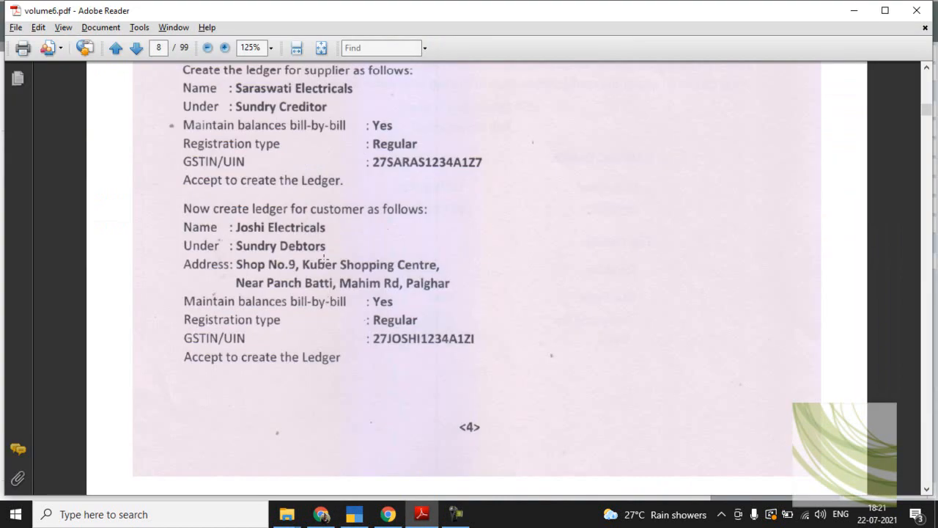
pyautogui.hotkey('alt', 'Tab')
pyautogui.press('BackSpace')
pyautogui.press('BackSpace')
pyautogui.press('BackSpace')
pyautogui.press('BackSpace')
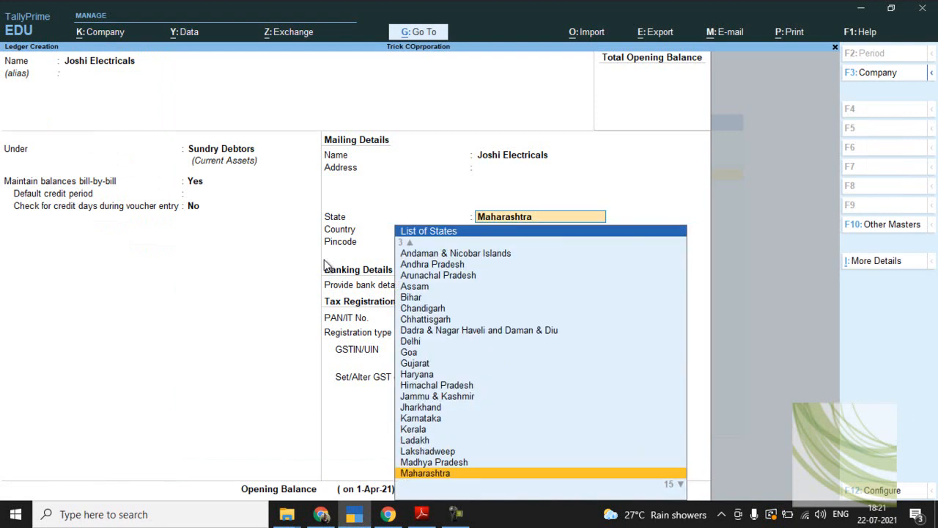
pyautogui.write('SH')
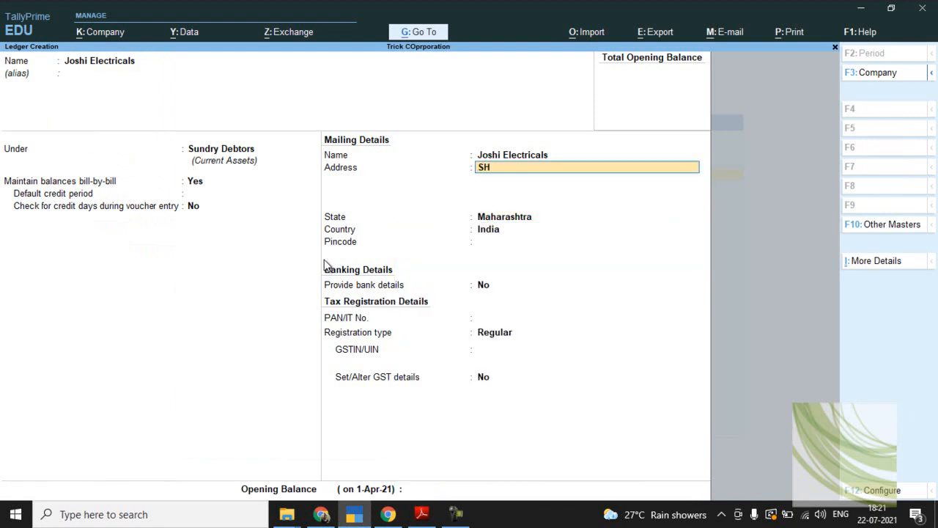
pyautogui.write('op No')
pyautogui.write('. 1')
pyautogui.press('Return')
# Step: Recheck the address in volume6.pdf and complete the first mailing address line with the shop number and shopping centre
pyautogui.hotkey('alt', 'Tab')
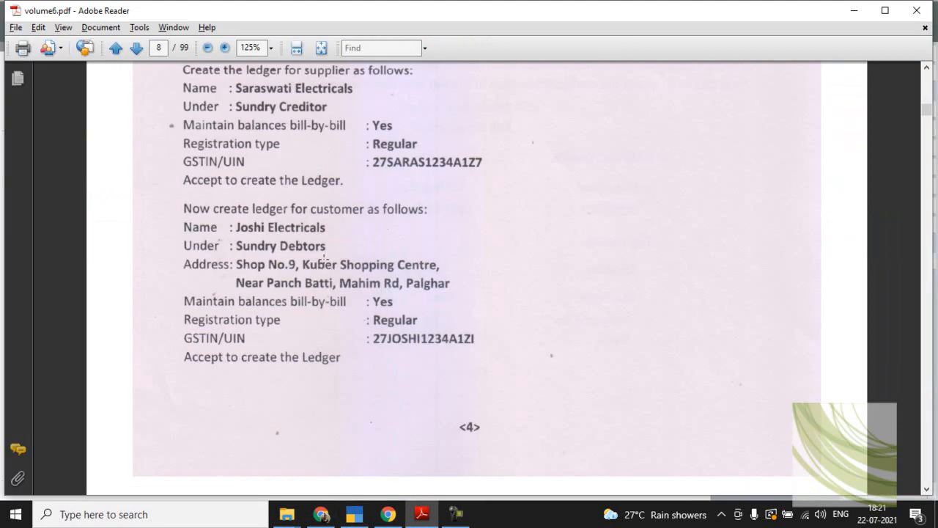
pyautogui.hotkey('alt', 'Tab')
pyautogui.press('Up')
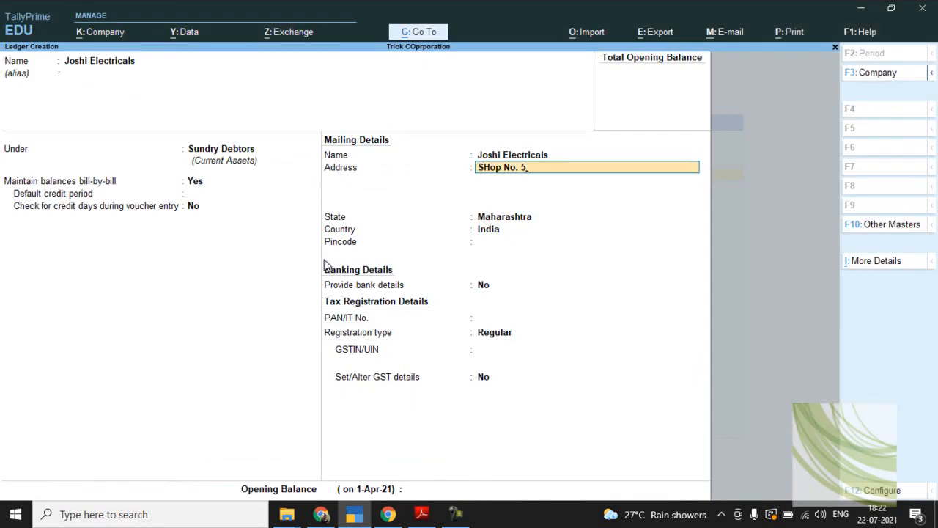
pyautogui.write(', Kuber SHopping Center')
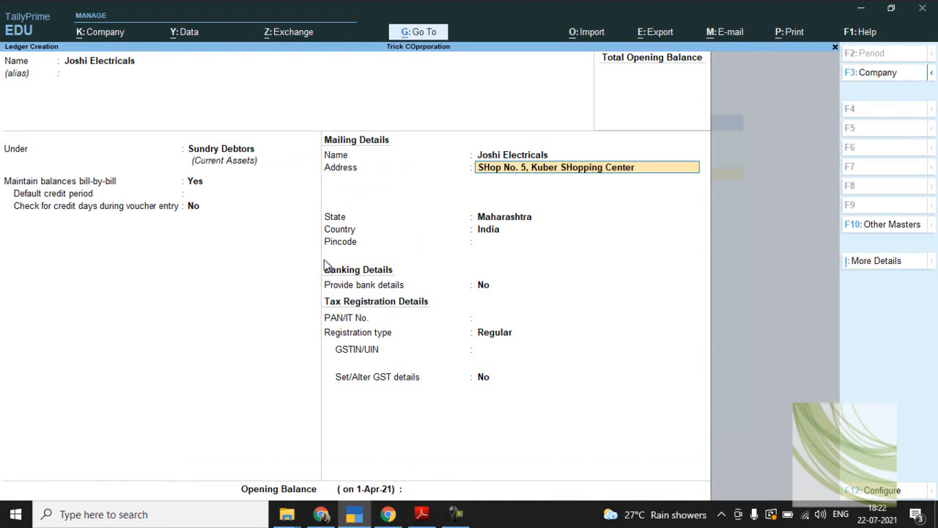
pyautogui.press('Return')
# Step: Fill in the second mailing address line with the landmark, road and town given in volume6.pdf
pyautogui.hotkey('alt', 'Tab')
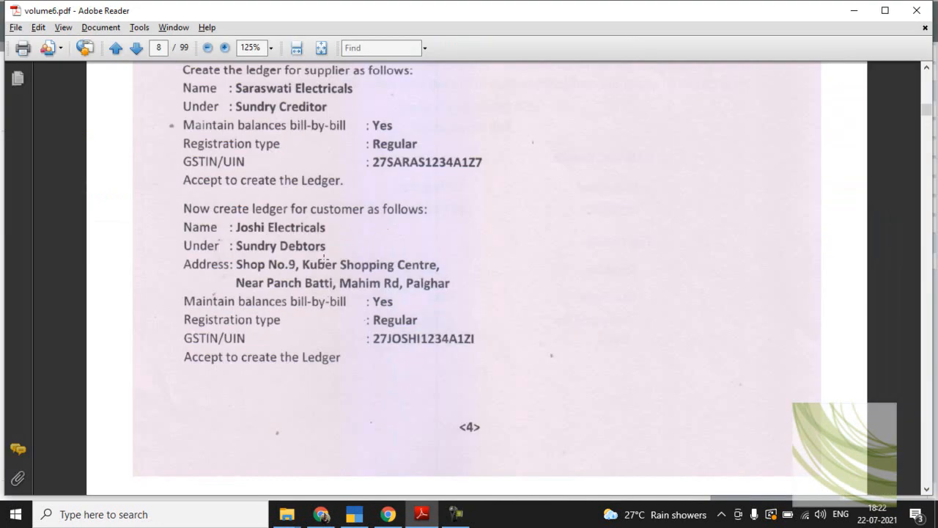
pyautogui.hotkey('alt', 'Tab')
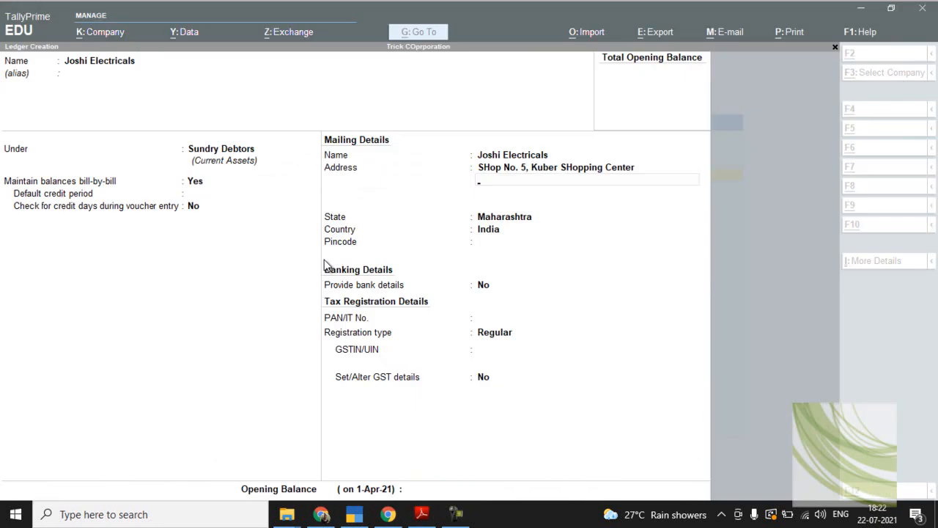
pyautogui.write('Near Panch Batti,')
pyautogui.hotkey('alt', 'Tab')
pyautogui.hotkey('alt', 'Tab')
pyautogui.write('Mahim')
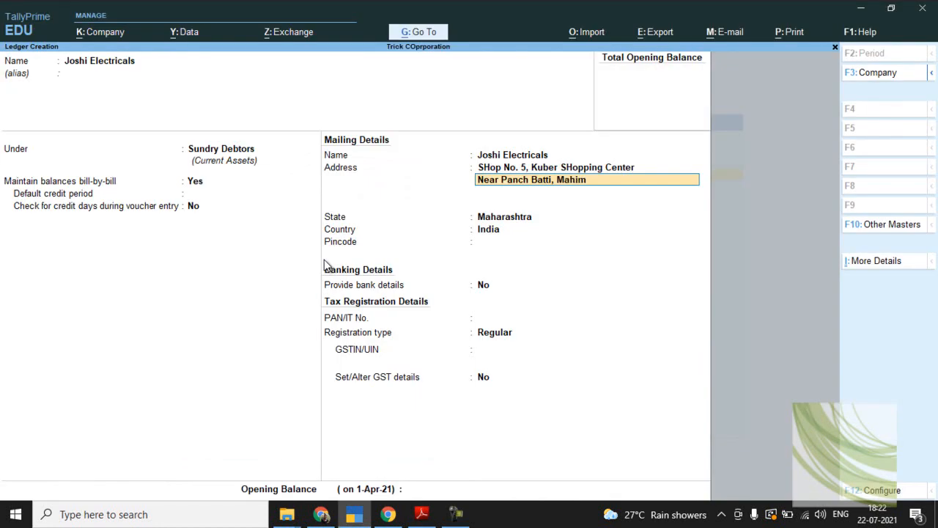
pyautogui.write(' Road, Palghar')
pyautogui.press('Return')
# Step: Compare the remaining details with volume6.pdf, keeping state Maharashtra, country India, bank details No and registration type Regular
pyautogui.hotkey('alt', 'Tab')
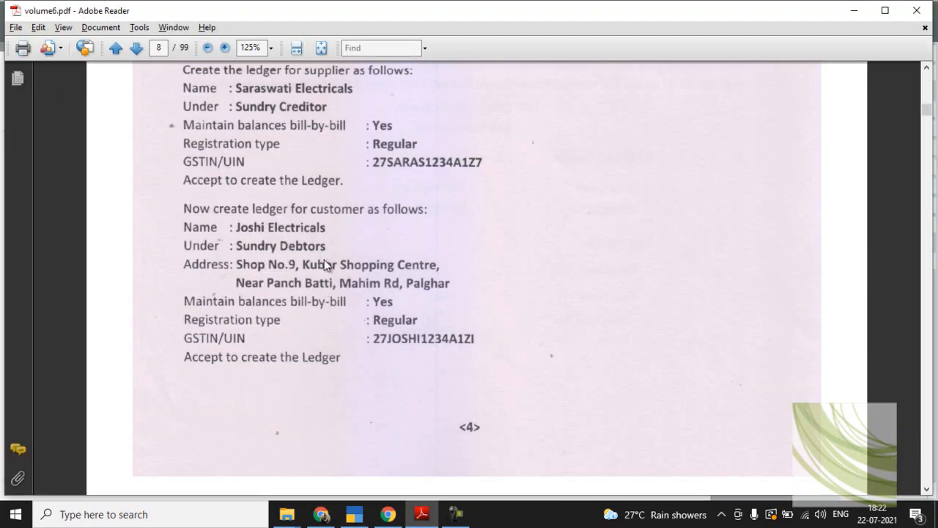
pyautogui.hotkey('alt', 'Tab')
pyautogui.hotkey('alt', 'Tab')
pyautogui.hotkey('alt', 'Tab')
pyautogui.press('Return')
pyautogui.press('Return')
pyautogui.press('Return')
pyautogui.press('Return')
pyautogui.press('Return')
pyautogui.press('Return')
# Step: Enter the customer's GSTIN/UIN from volume6.pdf and accept the Joshi Electricals ledger with Set/Alter GST details at No
pyautogui.write('27')
pyautogui.hotkey('alt', 'Tab')
pyautogui.hotkey('alt', 'Tab')
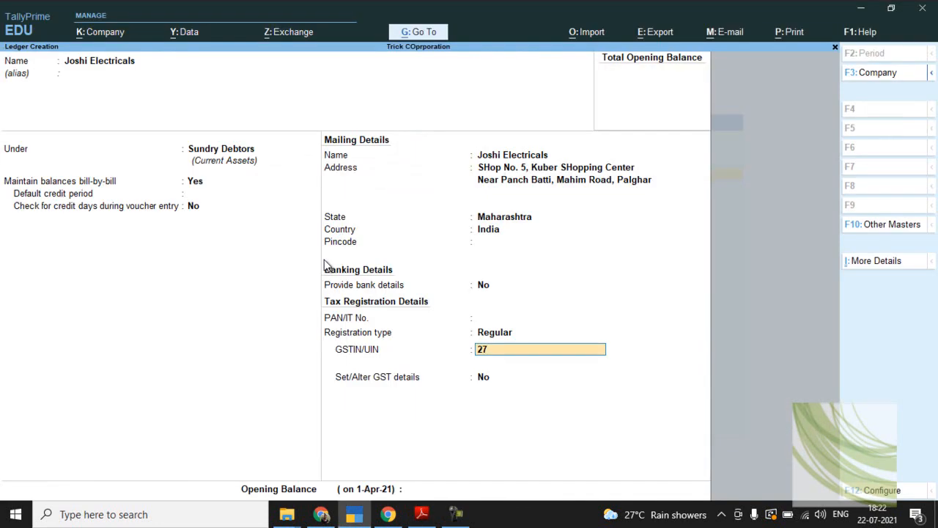
pyautogui.write('JOSHI1234')
pyautogui.press('Return')
pyautogui.hotkey('alt', 'Tab')
pyautogui.hotkey('alt', 'Tab')
pyautogui.write('A1ZI')
pyautogui.hotkey('alt', 'Tab')
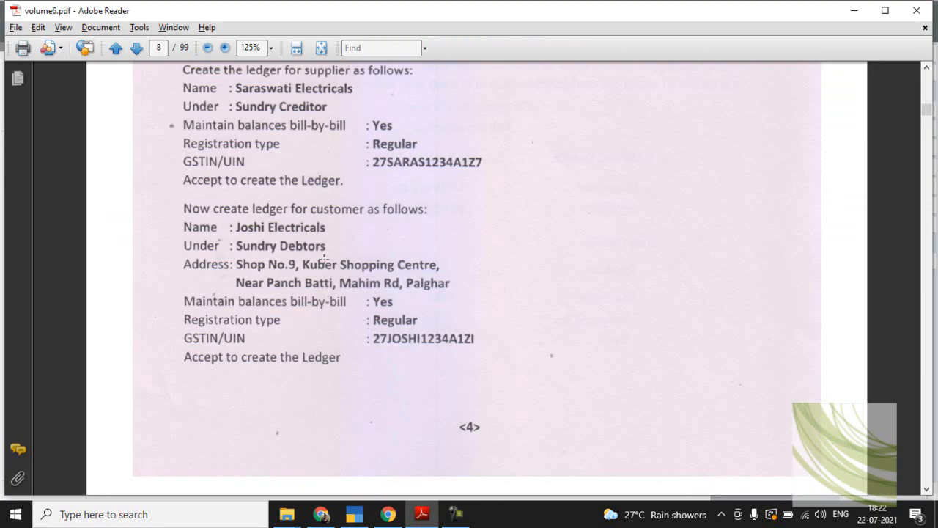
pyautogui.hotkey('alt', 'Tab')
pyautogui.press('BackSpace')
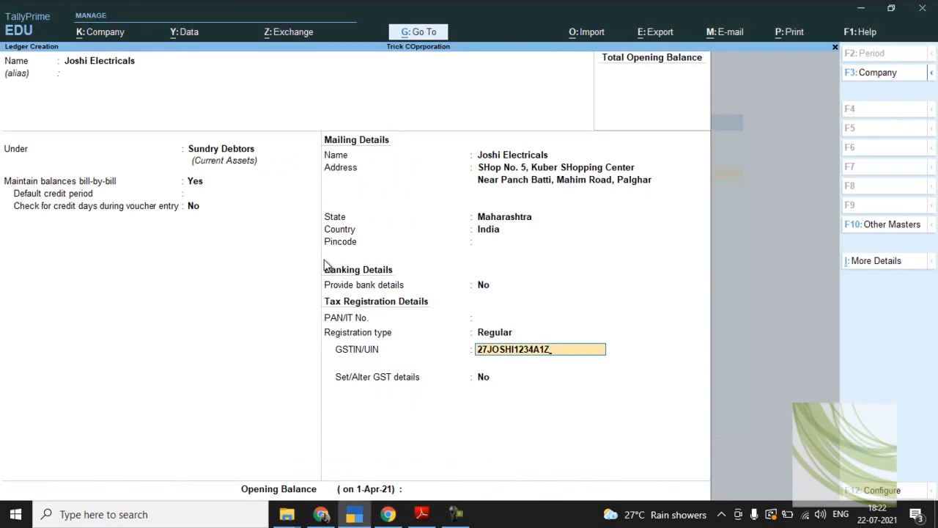
pyautogui.press('Return')
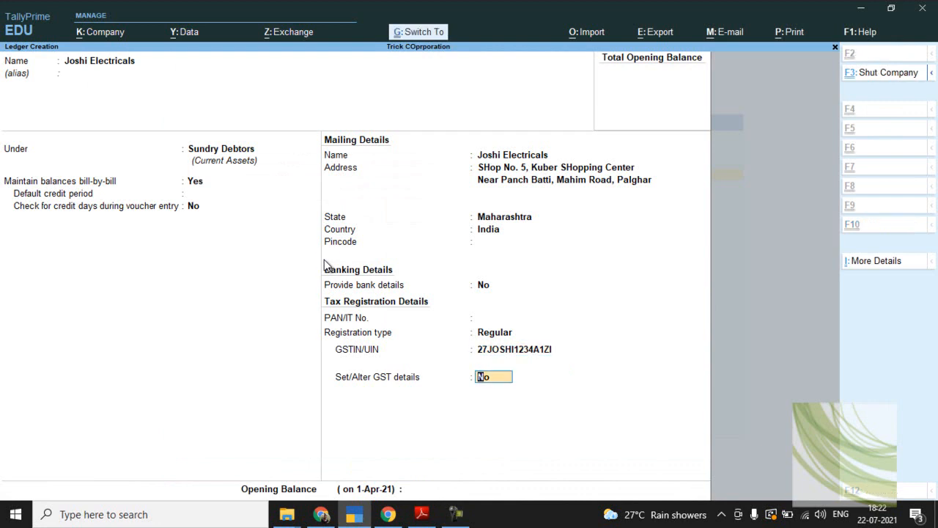
# Step: Consult the purchase ledger details on page 9 of volume6.pdf and place a new Purchase A/c ledger under Purchase Accounts
pyautogui.hotkey('alt', 'Tab')
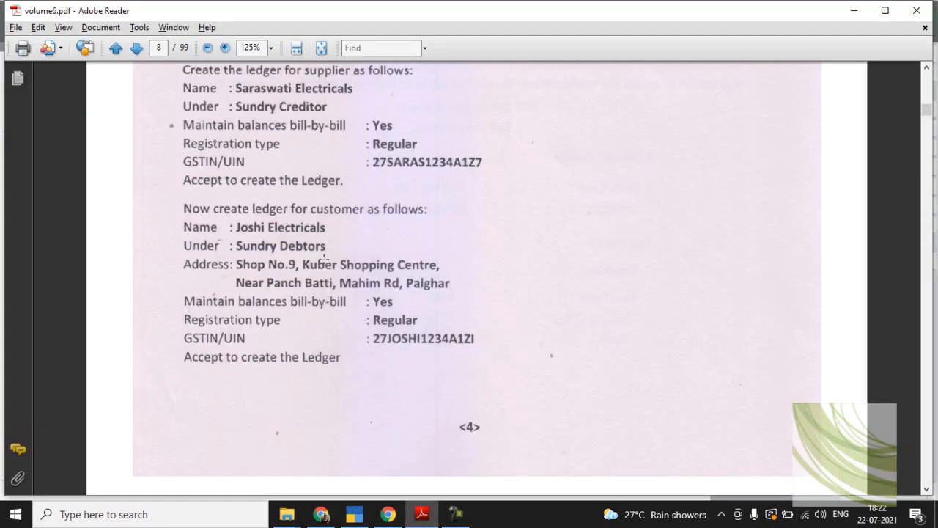
pyautogui.scroll(-7, 324, 261)
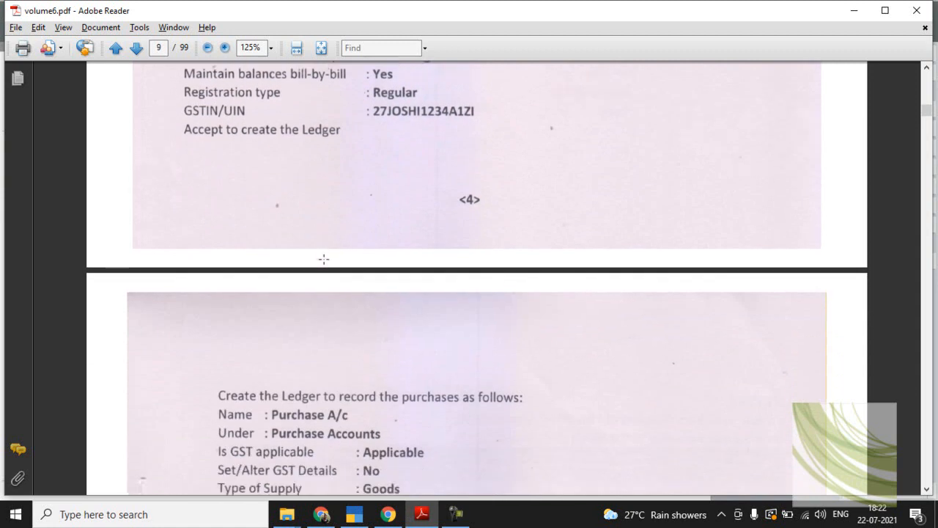
pyautogui.scroll(-7, 324, 258)
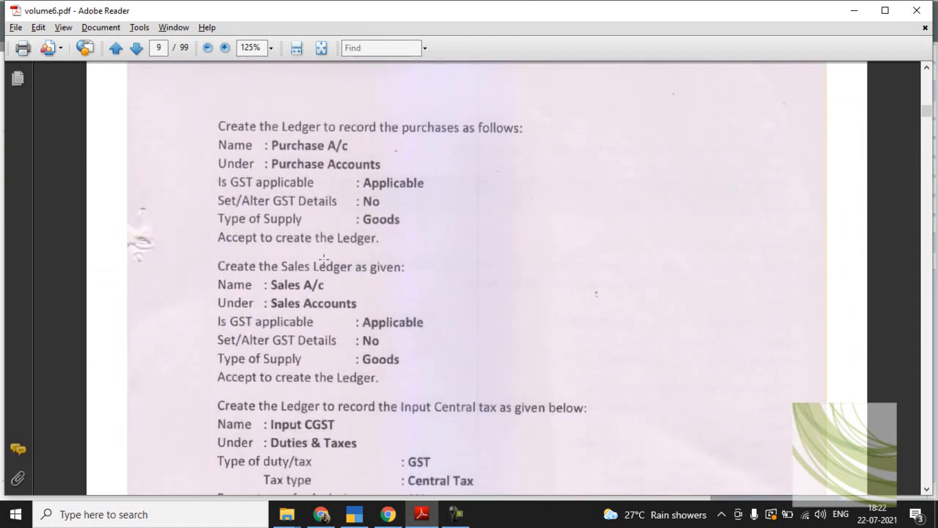
pyautogui.hotkey('alt', 'Tab')
pyautogui.write('P')
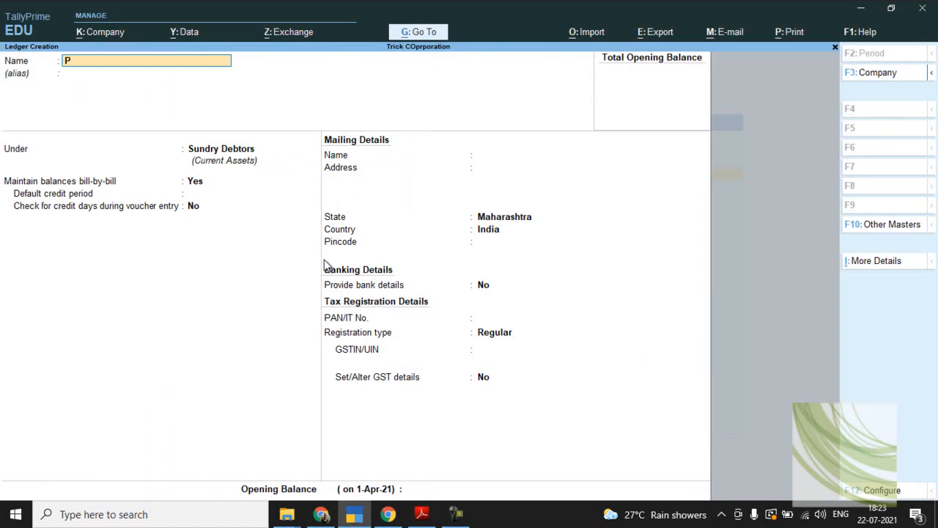
pyautogui.write('urchase a/c')
pyautogui.press('Return')
pyautogui.press('Return')
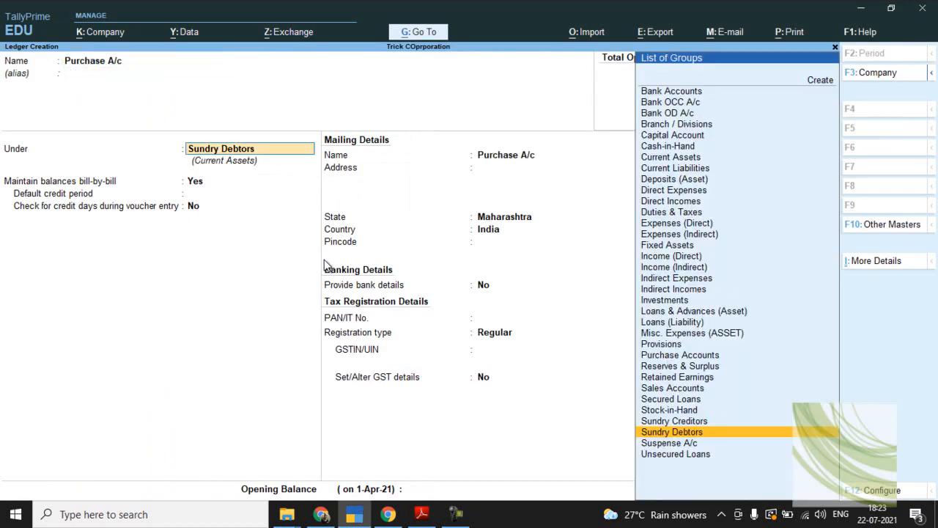
pyautogui.write('Pu')
pyautogui.press('Return')
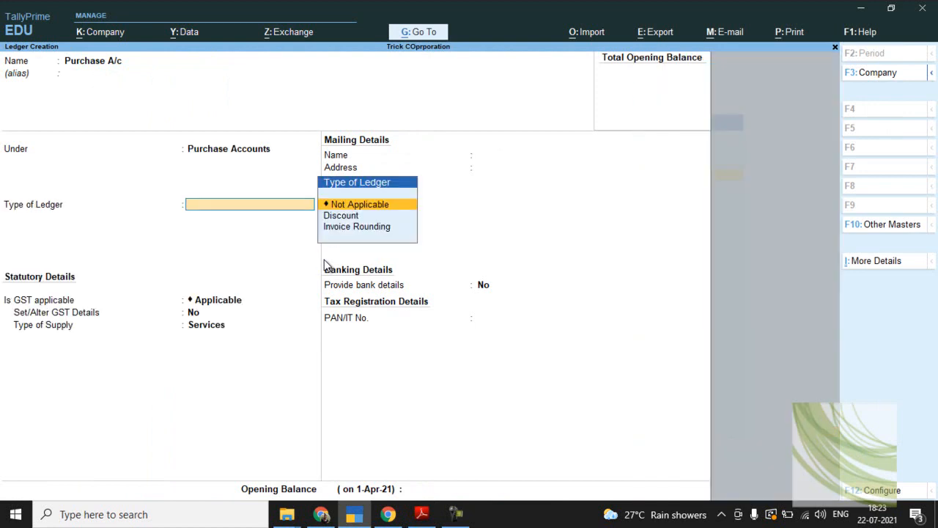
# Step: Set ledger type Not Applicable, GST Applicable, Set/Alter GST Details No and supply type Goods per volume6.pdf, and accept the Purchase A/c ledger
pyautogui.hotkey('alt', 'Tab')
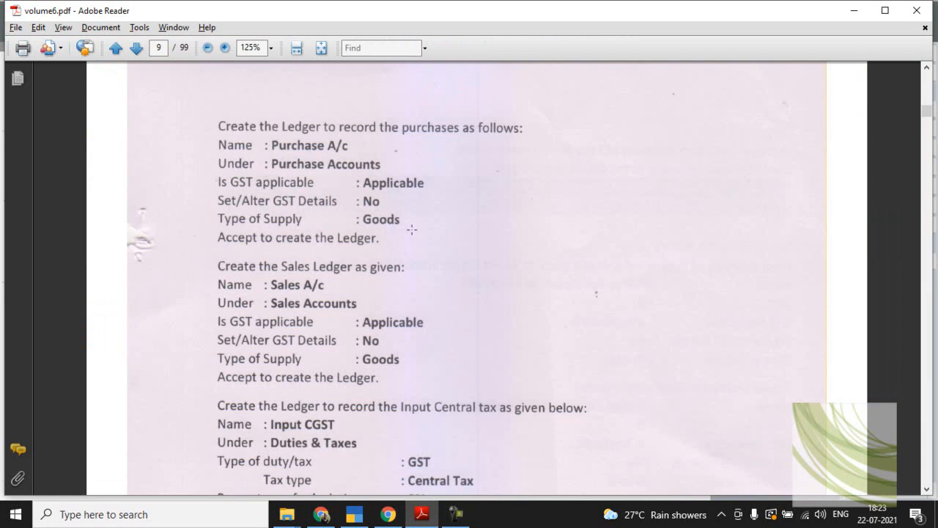
pyautogui.hotkey('alt', 'Tab')
pyautogui.press('Return')
pyautogui.press('Return')
pyautogui.press('BackSpace')
pyautogui.press('Return')
pyautogui.press('Return')
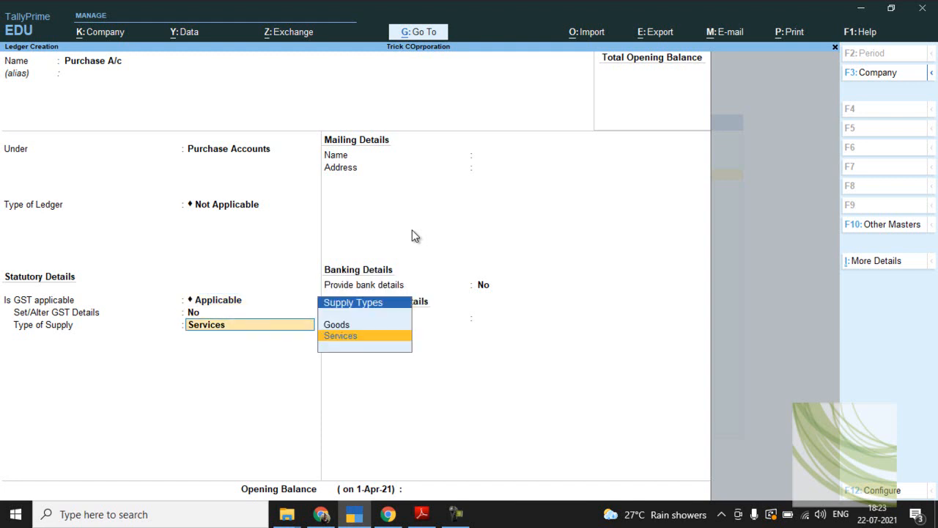
pyautogui.press('Return')
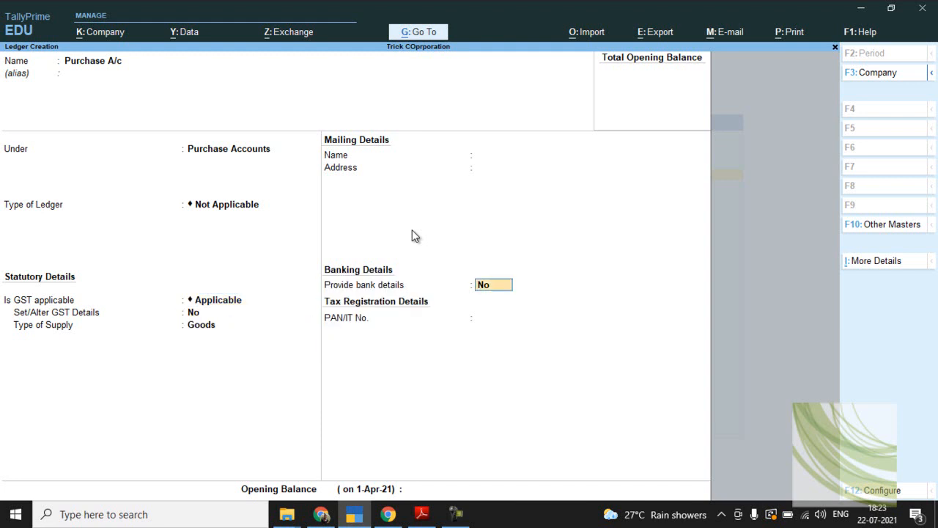
pyautogui.hotkey('ctrl', 'a')
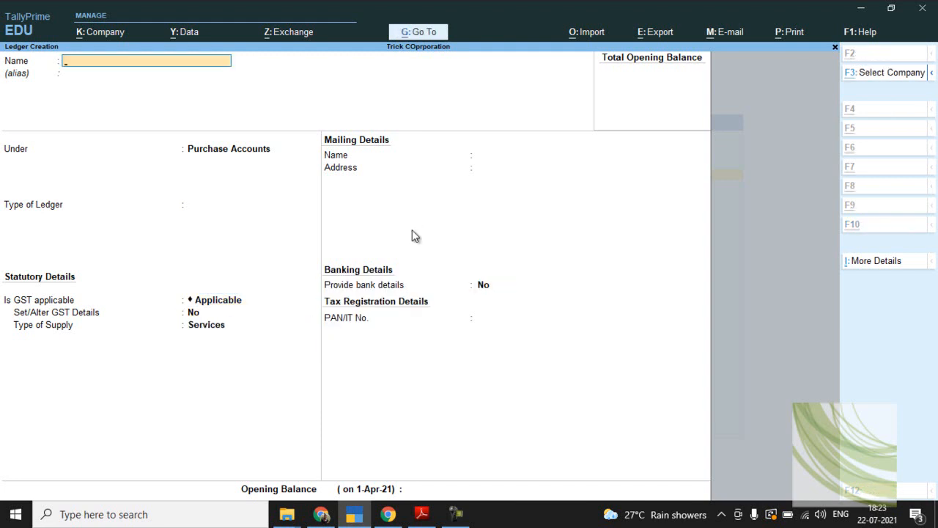
# Step: Check volume6.pdf for the sales ledger and place a new Sales A/c ledger under Sales Accounts without an alias
pyautogui.hotkey('alt', 'Tab')
pyautogui.hotkey('alt', 'Tab')
pyautogui.write('Sales')
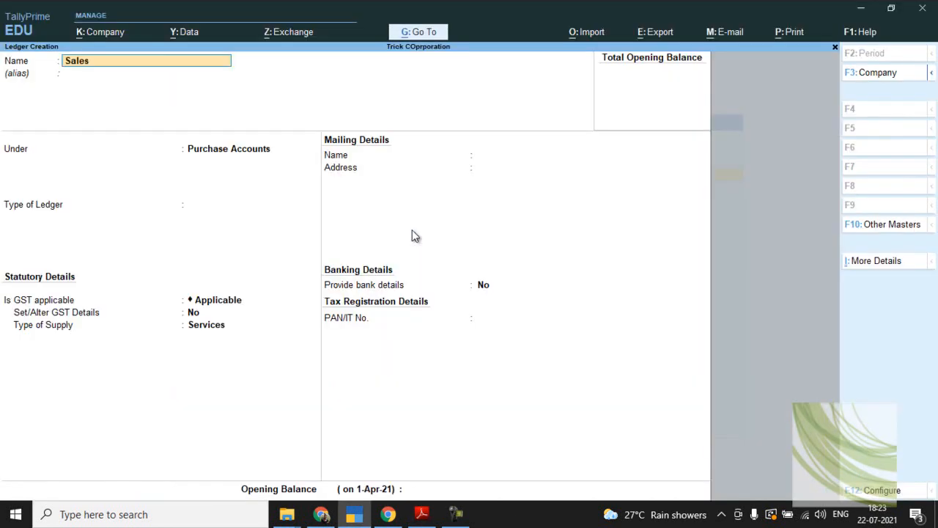
pyautogui.write(' a/c')
pyautogui.press('Return')
pyautogui.press('Return')
pyautogui.write('Sa')
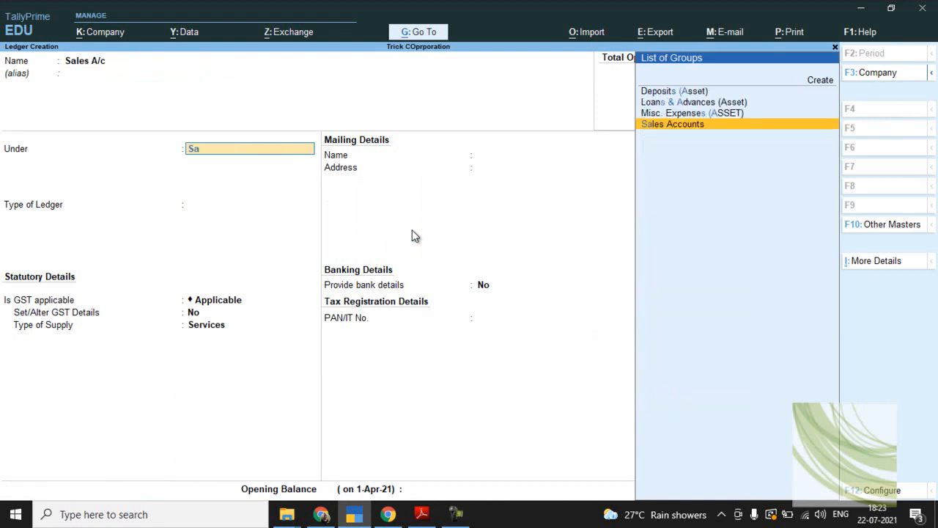
pyautogui.press('Return')
# Step: Keep the Sales A/c ledger type Not Applicable, set its type of supply to Goods and accept the ledger
pyautogui.press('Return')
pyautogui.press('Return')
pyautogui.write('G')
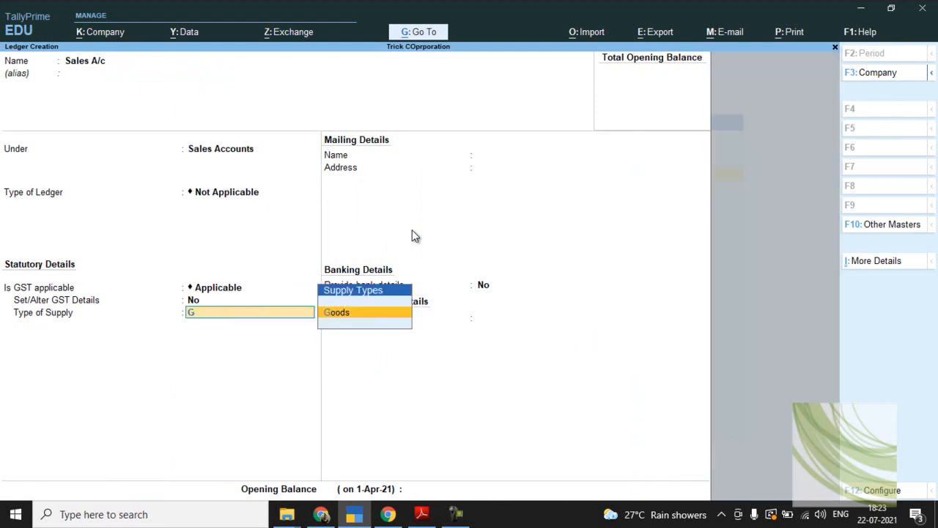
pyautogui.press('Return')
pyautogui.hotkey('ctrl', 'a')
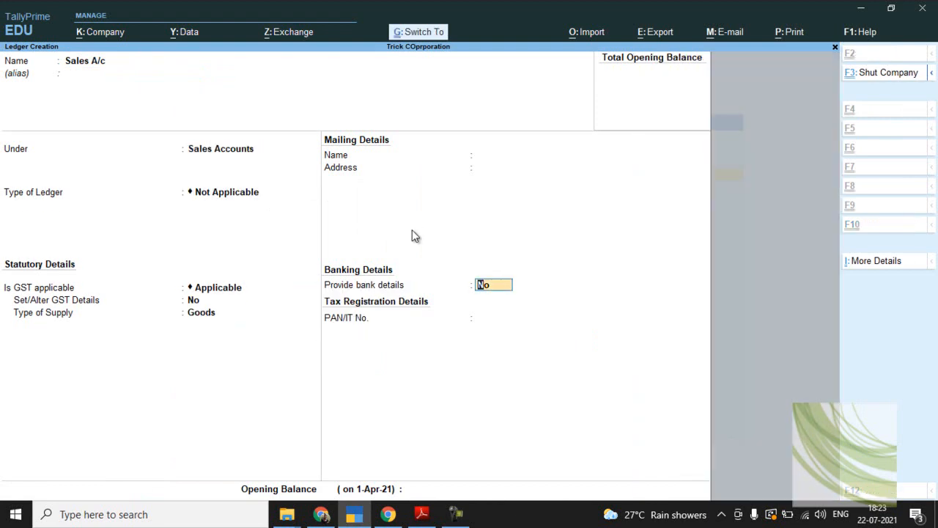
# Step: Look through volume6.pdf beyond the sales ledger and locate the tax ledger instructions on page 9
pyautogui.hotkey('alt', 'Tab')
pyautogui.press('Right')
pyautogui.press('Right')
pyautogui.press('Right')
pyautogui.press('Right')
pyautogui.scroll(3, 412, 229)
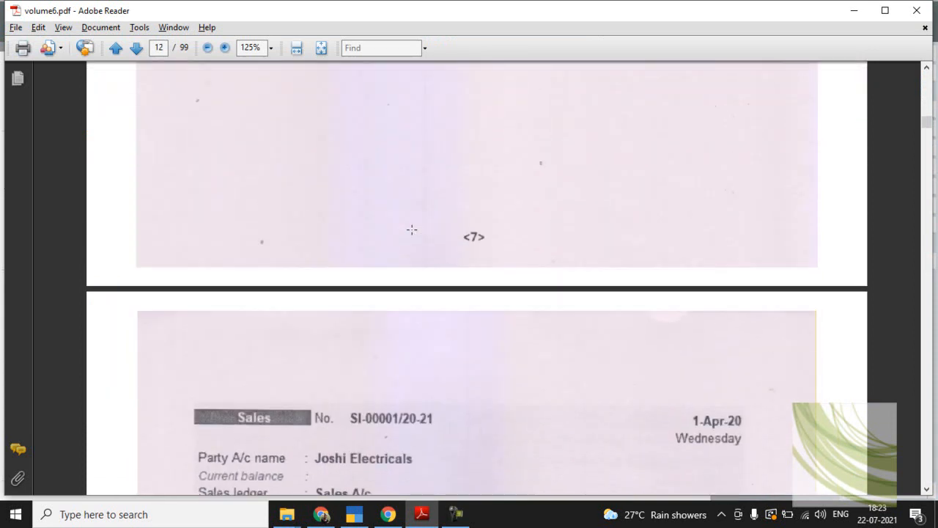
pyautogui.scroll(5, 412, 230)
pyautogui.press('Left')
pyautogui.press('Left')
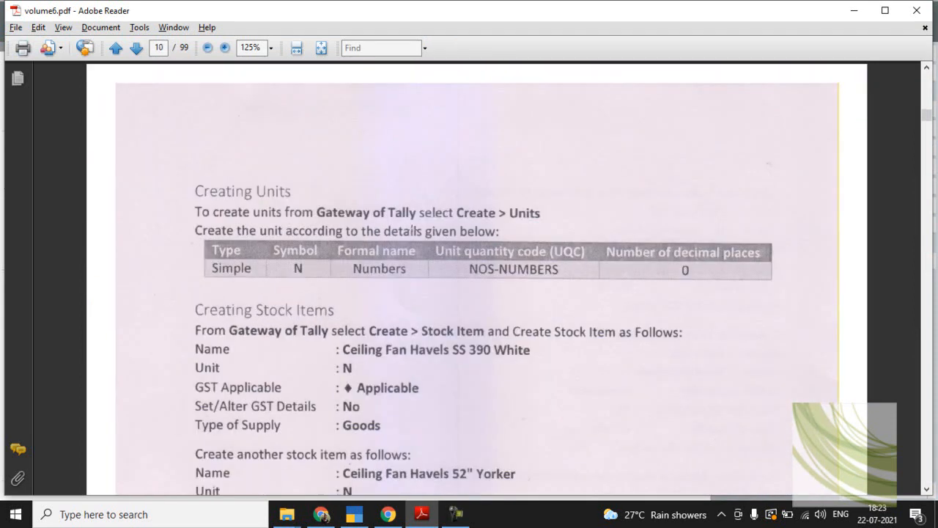
pyautogui.press('Right')
pyautogui.press('Left')
pyautogui.scroll(-3, 412, 230)
pyautogui.scroll(-4, 412, 230)
pyautogui.scroll(-3, 412, 229)
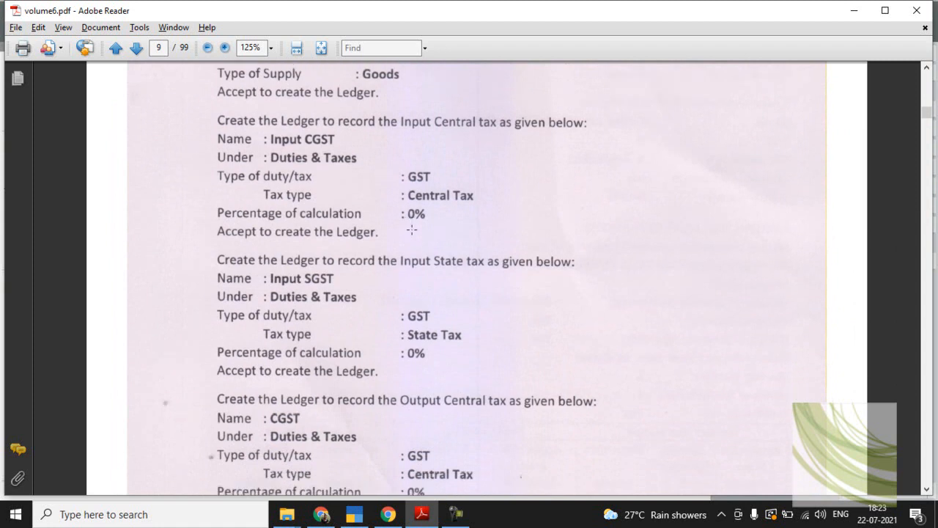
# Step: Review the input and output central and state tax ledger details on page 9, and return to the blank ledger in TallyPrime
pyautogui.scroll(-1, 412, 229)
pyautogui.scroll(-1, 412, 230)
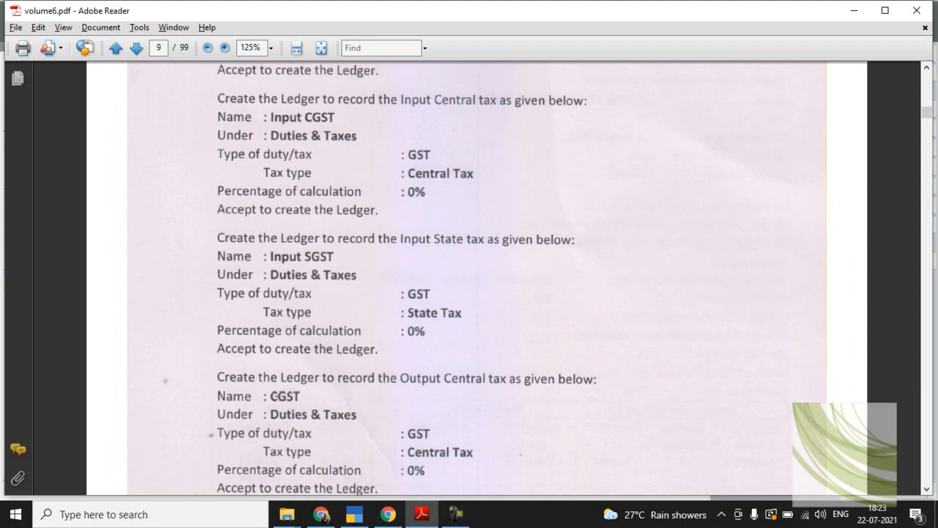
pyautogui.scroll(-1, 281, 394)
pyautogui.scroll(-3, 280, 394)
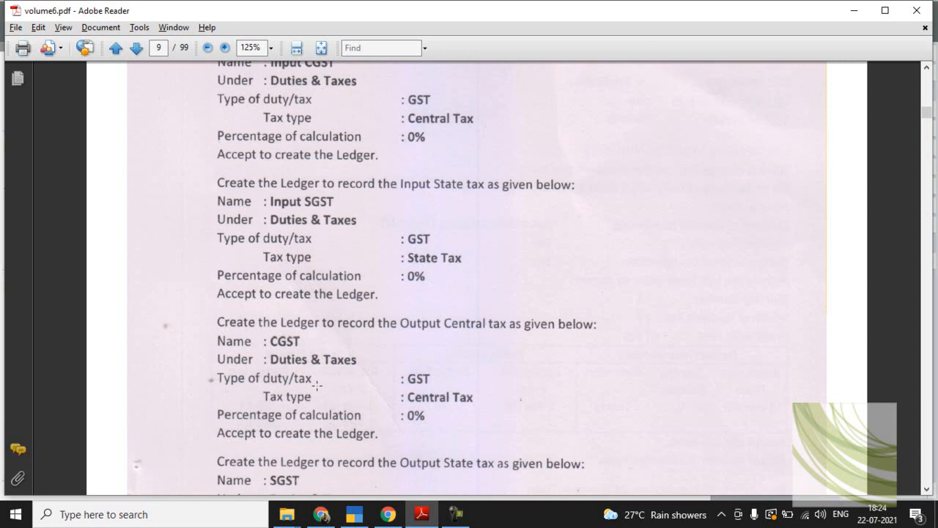
pyautogui.scroll(2, 316, 384)
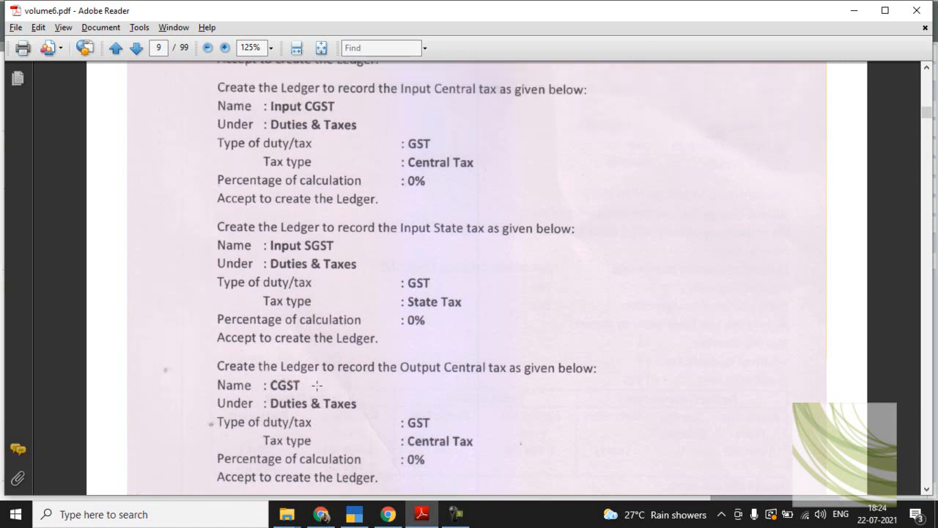
pyautogui.hotkey('alt', 'Tab')
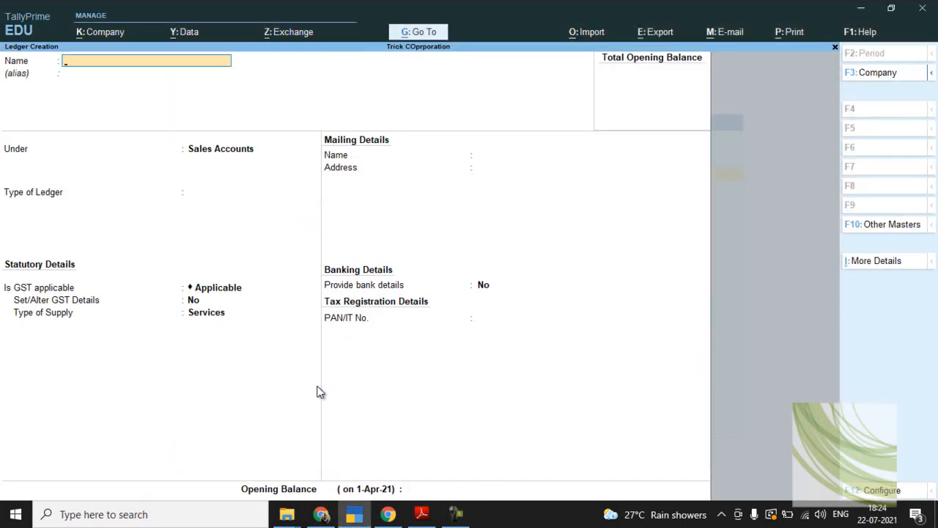
# Step: Name the new ledger Input CGST without an alias, place it under Duties & Taxes and check its duty type in volume6.pdf
pyautogui.write('Input CGST')
pyautogui.press('Return')
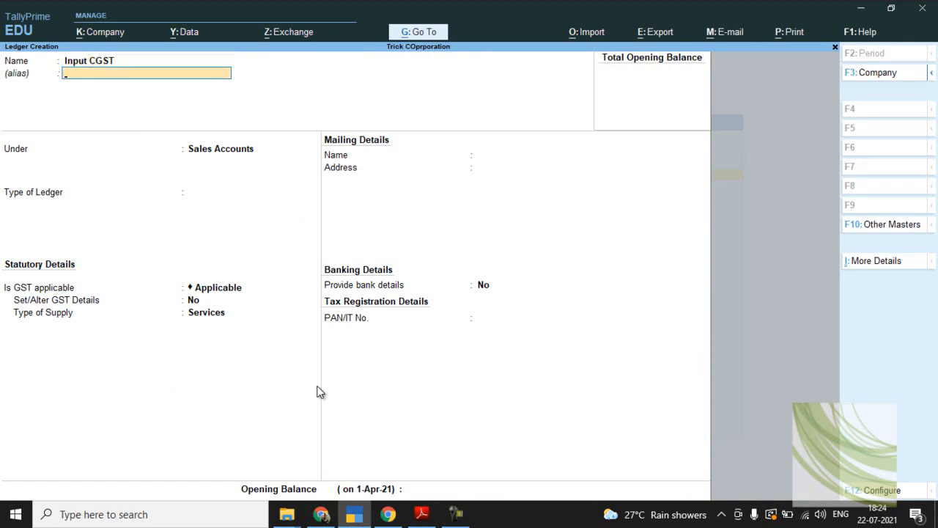
pyautogui.press('Return')
pyautogui.write('du')
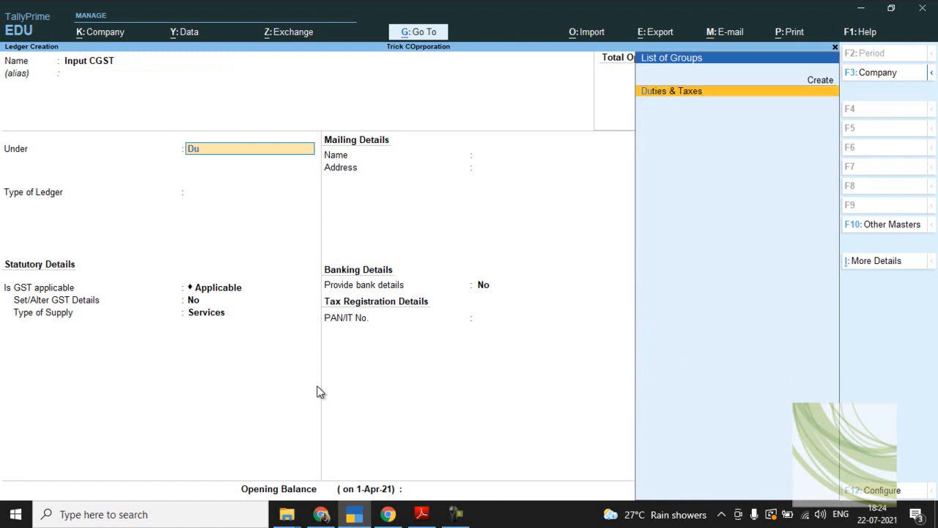
pyautogui.press('Return')
pyautogui.hotkey('alt', 'Tab')
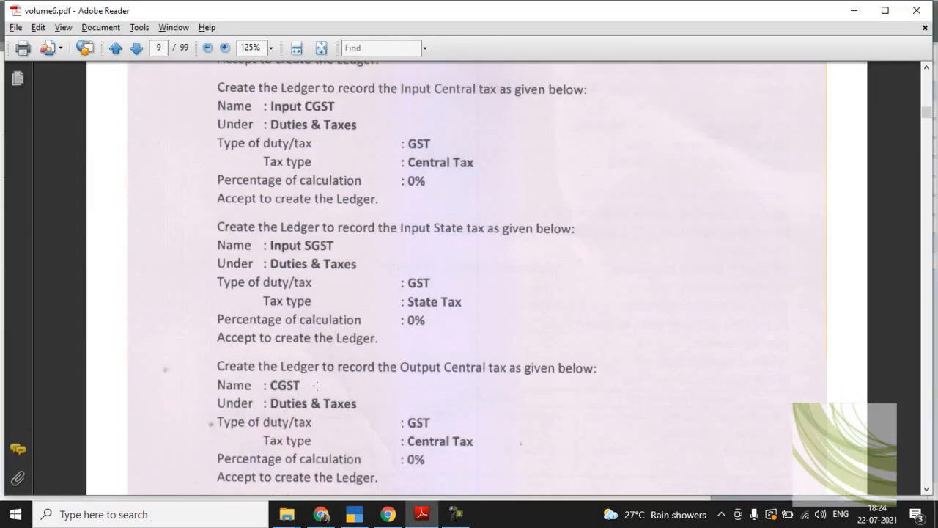
pyautogui.hotkey('alt', 'Tab')
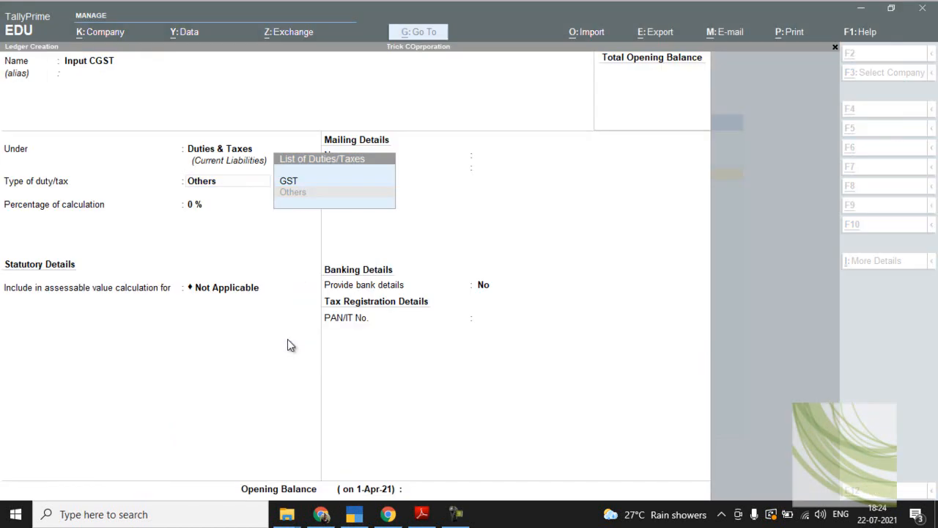
# Step: Set the Input CGST ledger's type of duty/tax to GST and its tax type to Central Tax
pyautogui.press('Up')
pyautogui.press('Return')
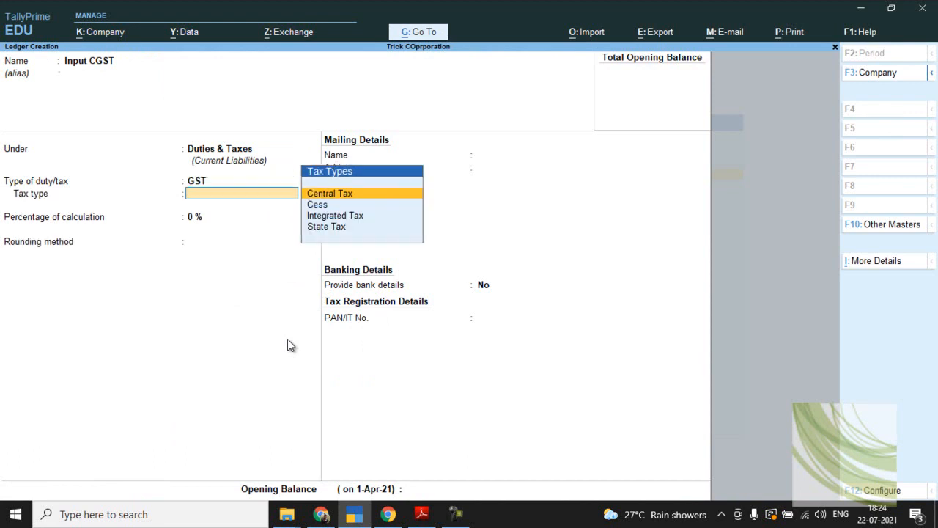
pyautogui.press('Down')
pyautogui.press('Down')
pyautogui.press('Down')
pyautogui.press('Up')
pyautogui.press('Up')
pyautogui.press('Up')
pyautogui.press('Return')
# Step: Check the percentage in volume6.pdf, keep Input CGST at 0 % with rounding Not Applicable and accept the ledger
pyautogui.hotkey('alt', 'Tab')
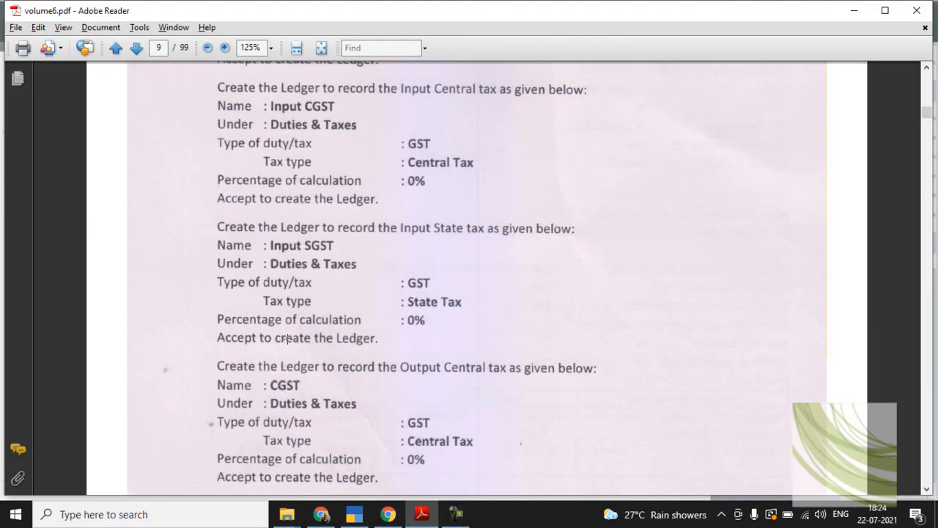
pyautogui.hotkey('alt', 'Tab')
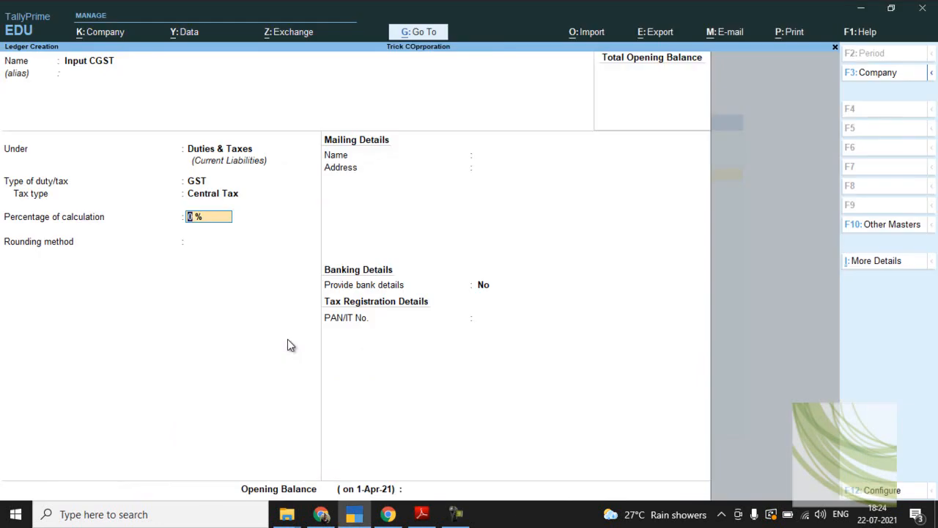
pyautogui.press('Return')
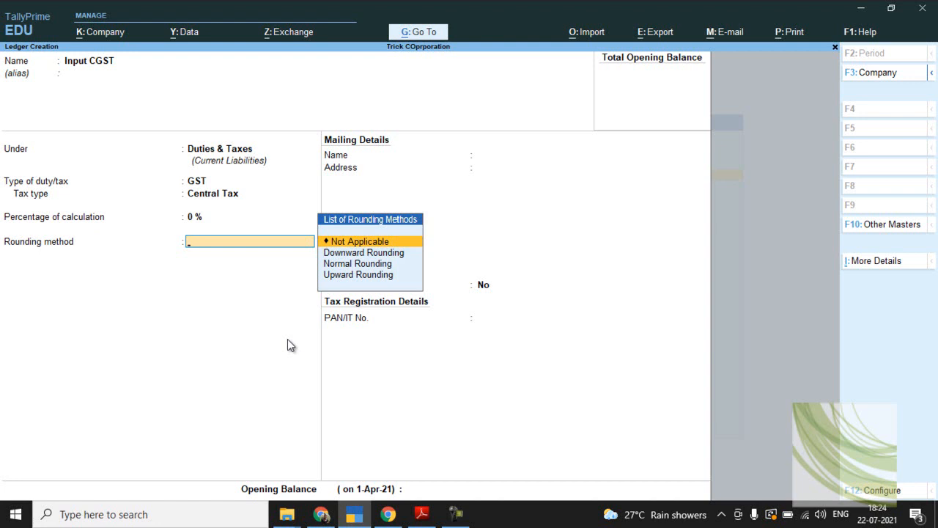
pyautogui.press('Return')
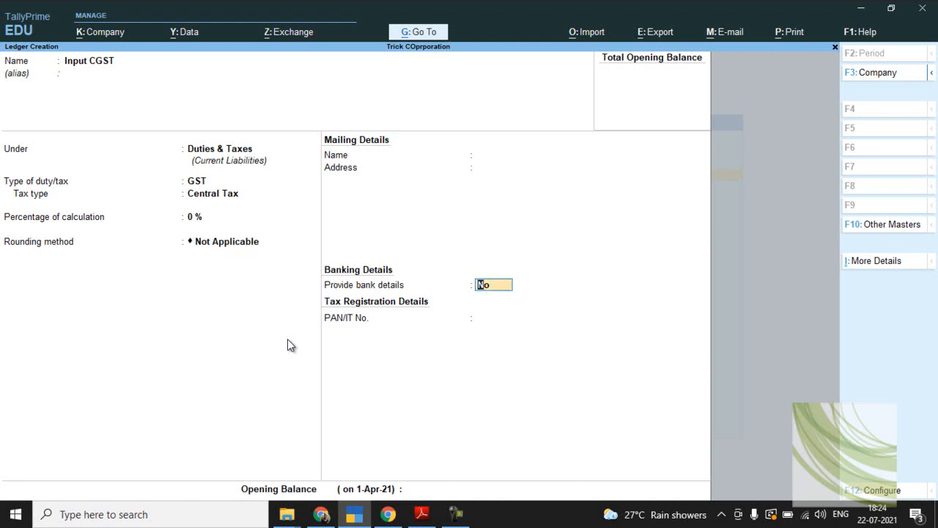
pyautogui.press('ctrl')
pyautogui.hotkey('ctrl', 'a')
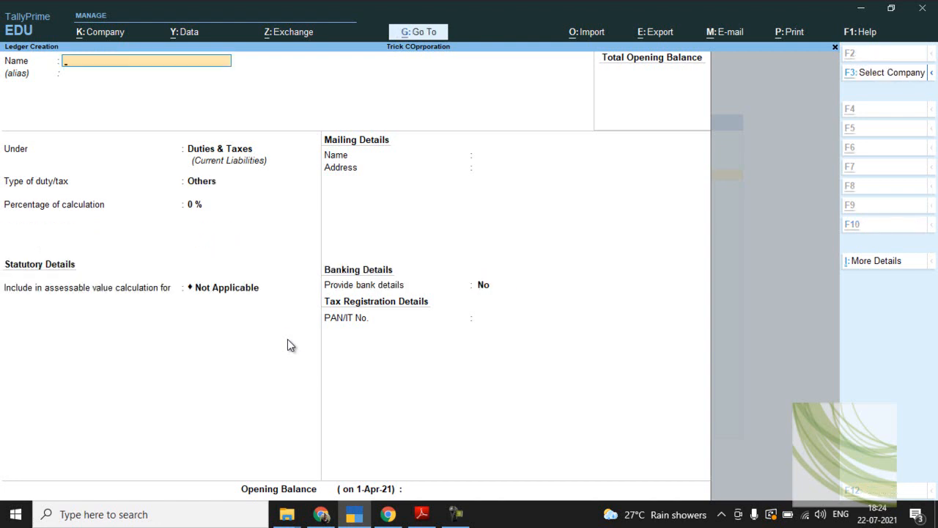
# Step: Check the input state tax details on page 9 of volume6.pdf and name the new ledger Input SGST
pyautogui.hotkey('alt', 'Tab')
pyautogui.scroll(-3, 288, 338)
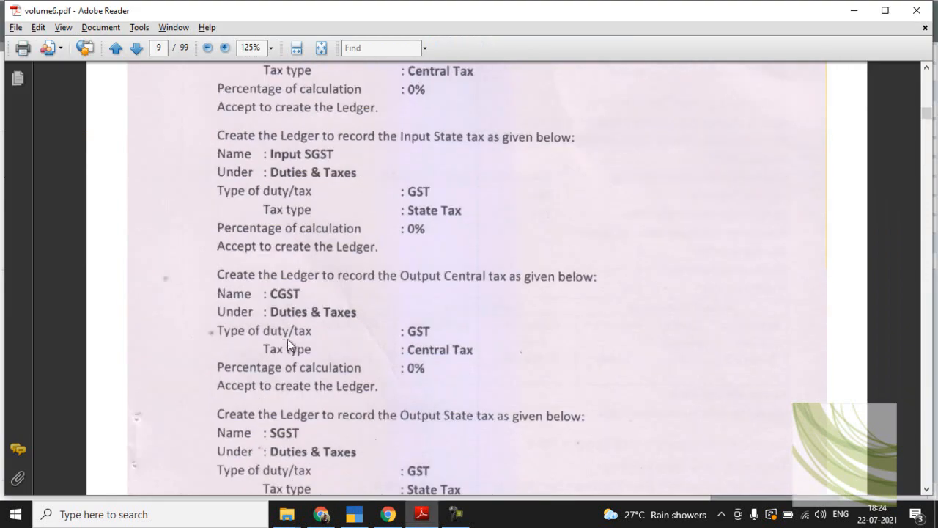
pyautogui.hotkey('alt', 'Tab')
pyautogui.write('Inp')
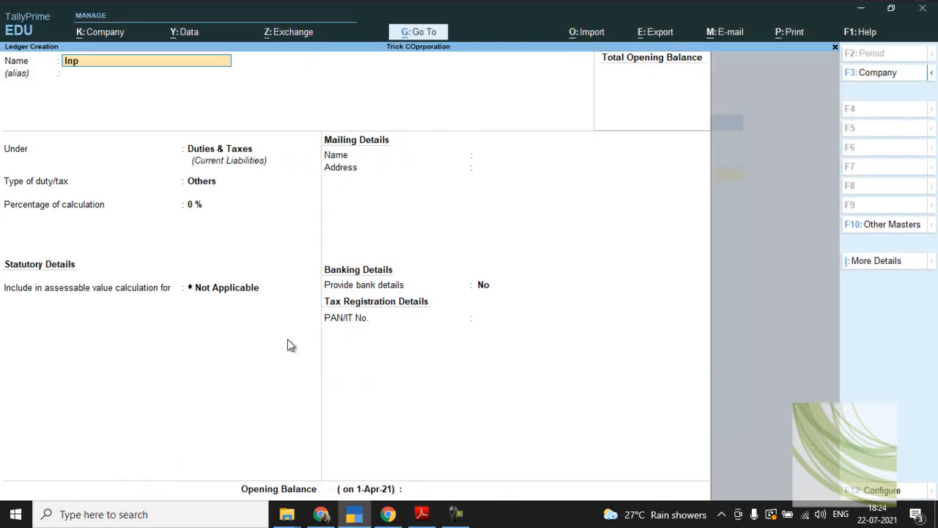
pyautogui.write('ut CGST')
pyautogui.press('Return')
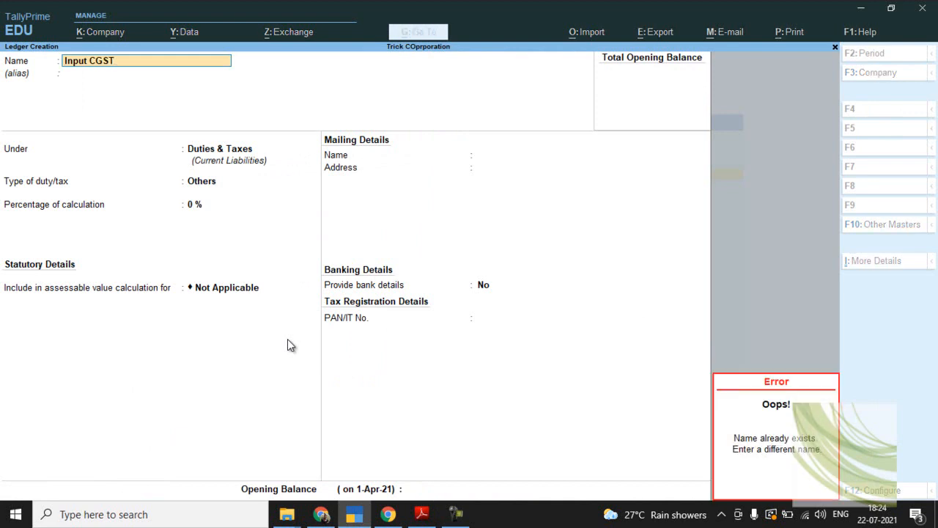
pyautogui.press('Escape')
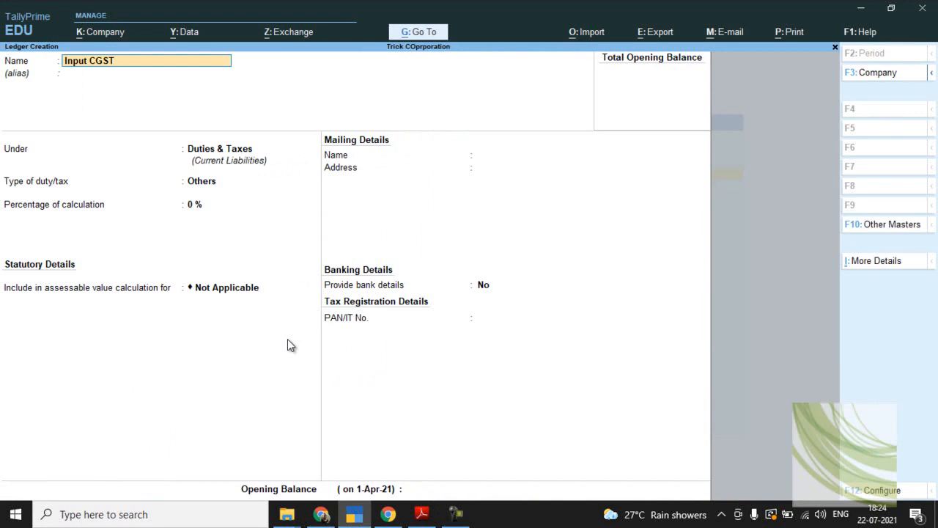
pyautogui.press('BackSpace')
pyautogui.press('BackSpace')
pyautogui.press('BackSpace')
pyautogui.press('BackSpace')
pyautogui.write('SGST')
# Step: Keep the Input SGST ledger without an alias under Duties & Taxes and set its type of duty/tax to GST
pyautogui.press('Return')
pyautogui.press('Return')
pyautogui.press('Return')
pyautogui.press('Return')
pyautogui.press('BackSpace')
pyautogui.press('Up')
pyautogui.press('Return')
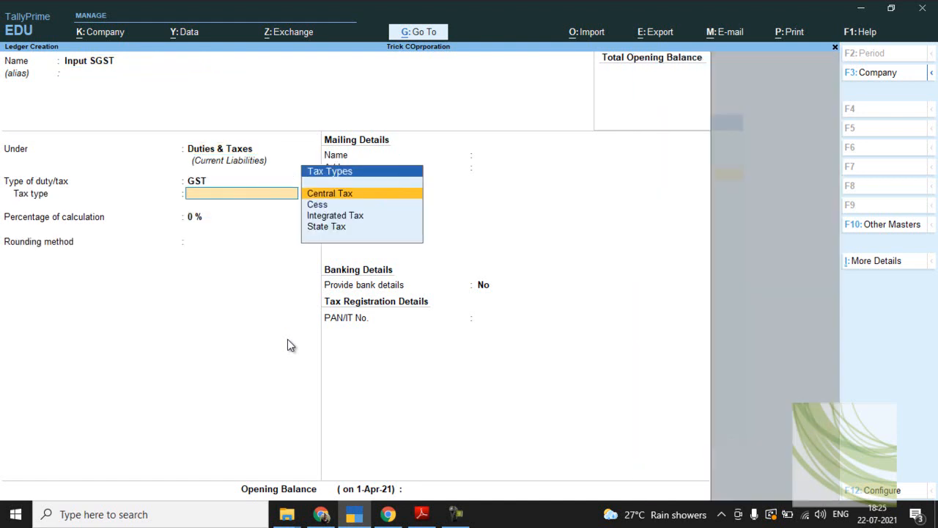
# Step: Set Input SGST's tax type to State Tax and, after checking volume6.pdf, accept the ledger at 0 %
pyautogui.press('Down')
pyautogui.press('Down')
pyautogui.press('Down')
pyautogui.press('Return')
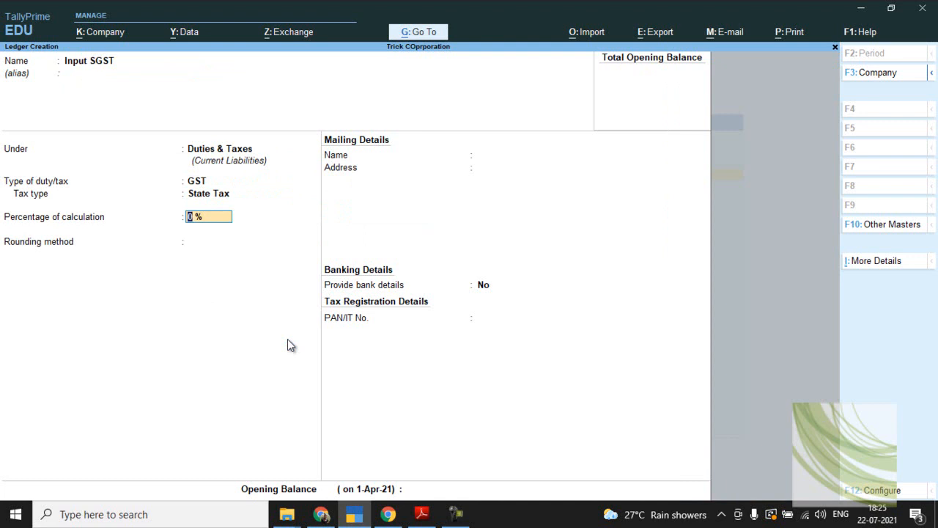
pyautogui.hotkey('alt', 'Tab')
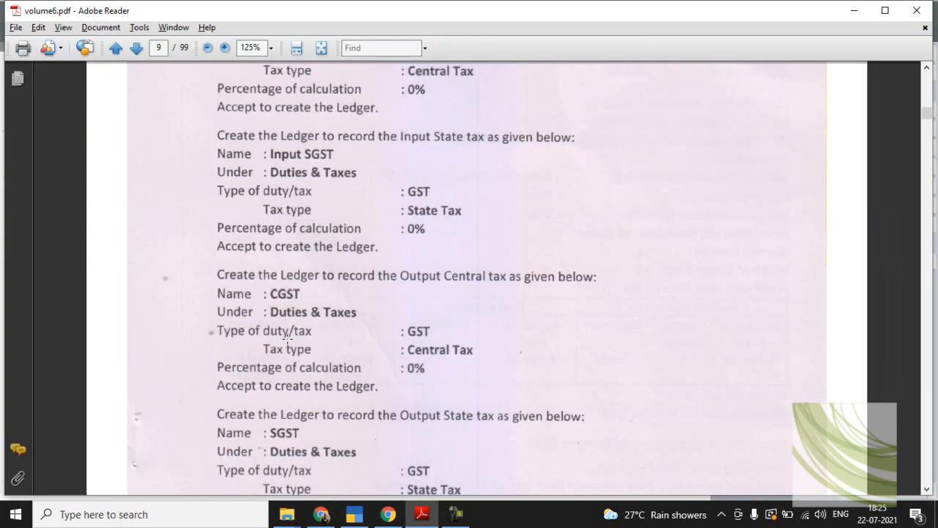
pyautogui.hotkey('alt', 'Tab')
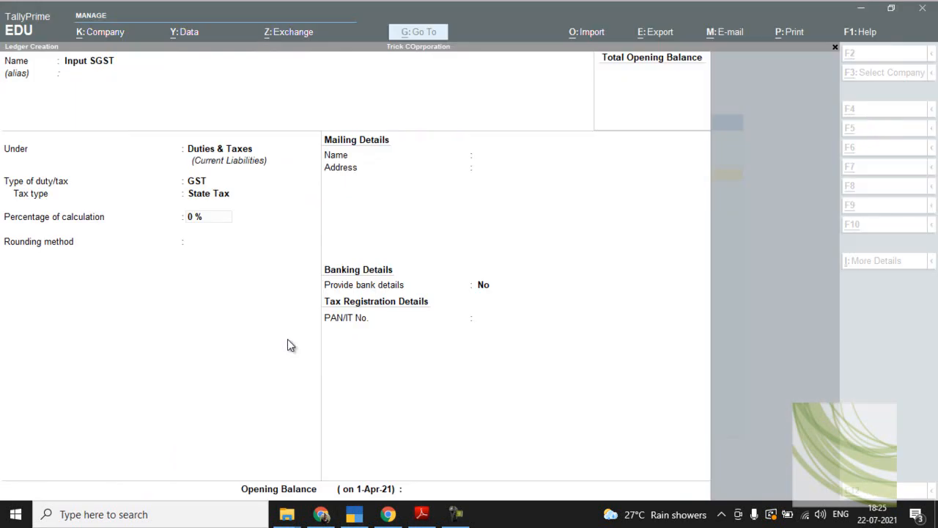
pyautogui.hotkey('ctrl', 'a')
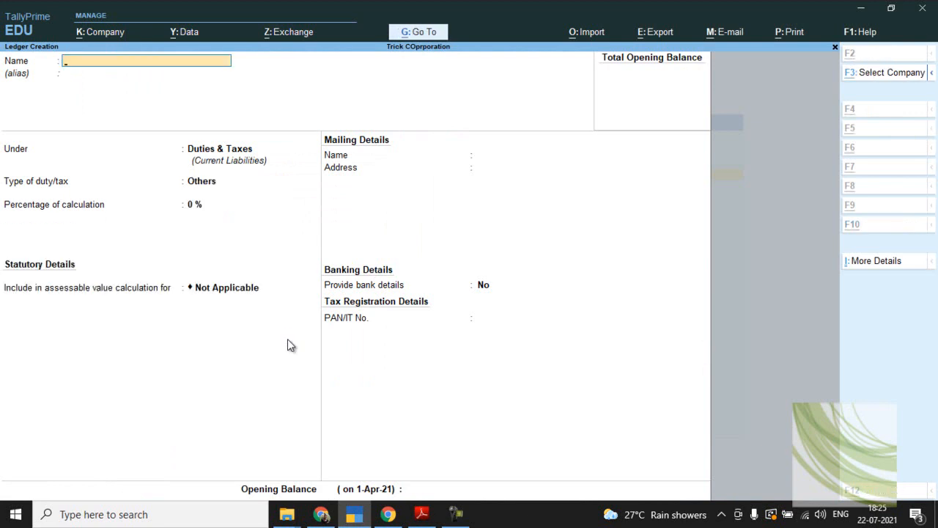
# Step: Glance at the output central tax details in volume6.pdf, then open the Input CGST ledger for alteration and review its tax settings
pyautogui.hotkey('alt', 'Tab')
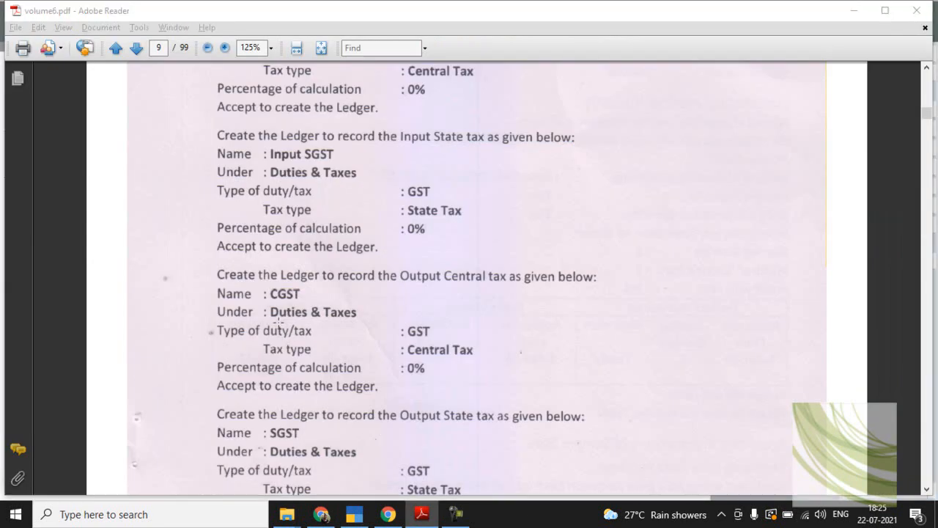
pyautogui.hotkey('alt', 'Tab')
pyautogui.press('Escape')
pyautogui.press('Escape')
pyautogui.press('Down')
pyautogui.press('Return')
pyautogui.press('Down')
pyautogui.press('Return')
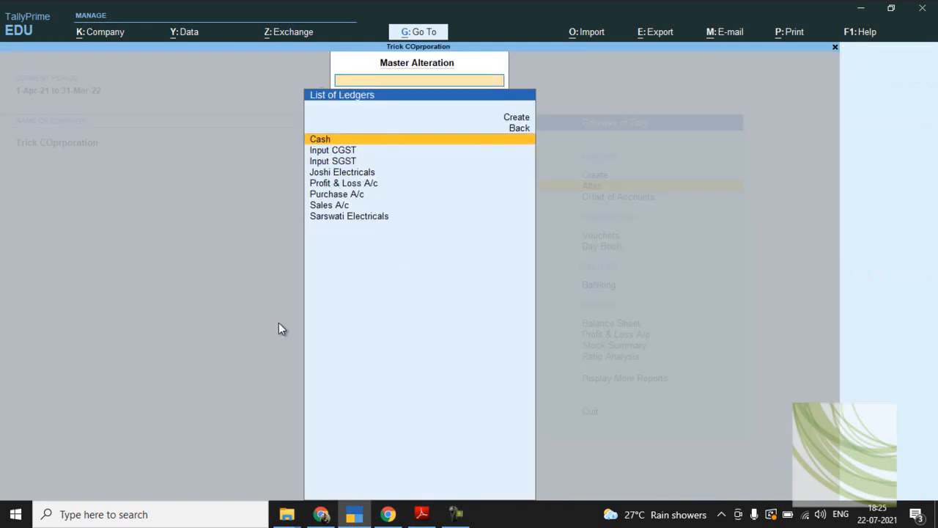
pyautogui.press('Down')
pyautogui.press('Return')
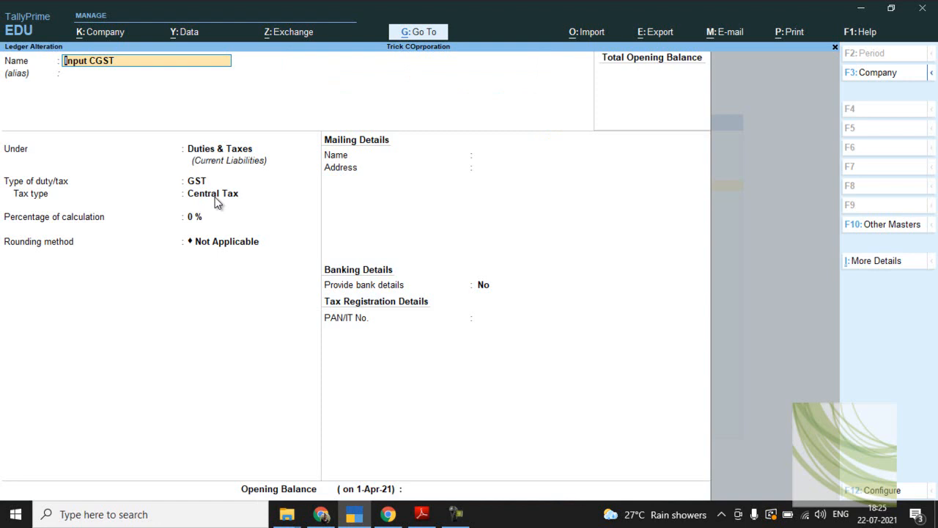
pyautogui.press('BackSpace')
pyautogui.press('Escape')
# Step: Open the Input SGST ledger for alteration and review its tax settings without changing them
pyautogui.press('Return')
pyautogui.press('Down')
pyautogui.press('Return')
pyautogui.press('BackSpace')
pyautogui.press('Escape')
# Step: Start a new ledger from the list of ledgers, check volume6.pdf for the output central tax and name the ledger CGST
pyautogui.press('Return')
pyautogui.press('Up')
pyautogui.press('Up')
pyautogui.press('Up')
pyautogui.press('Up')
pyautogui.press('Return')
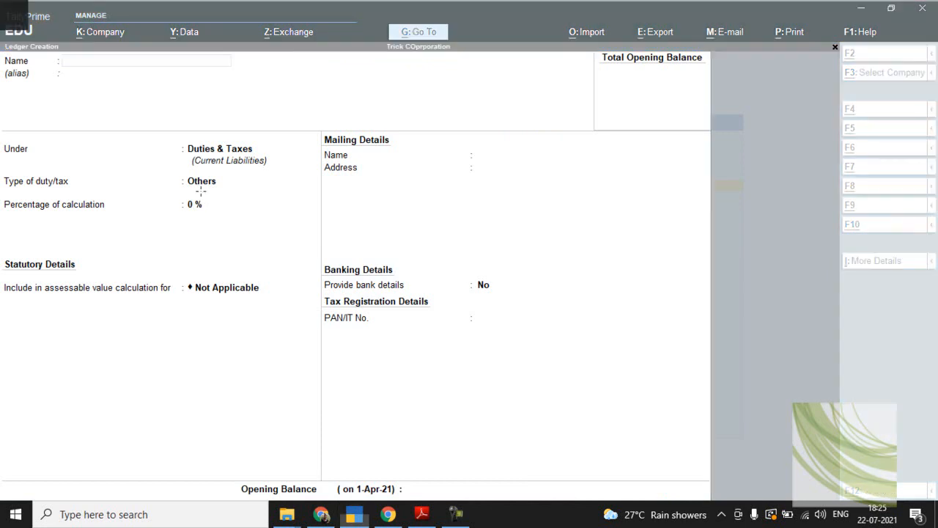
pyautogui.hotkey('alt', 'Tab')
pyautogui.hotkey('alt', 'Tab')
pyautogui.write('CGST')
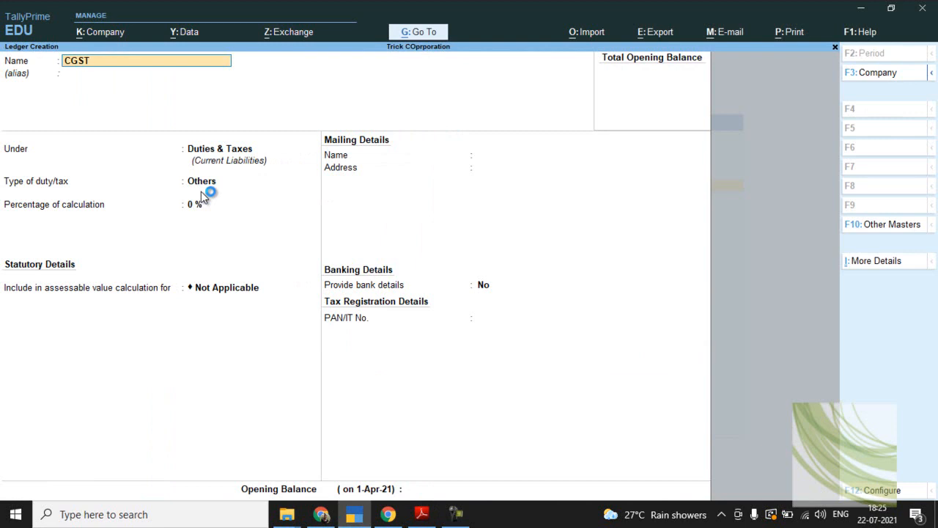
# Step: Keep the CGST ledger under Duties & Taxes, set it to GST with tax type Central Tax and accept it
pyautogui.press('Return')
pyautogui.press('Return')
pyautogui.press('Return')
pyautogui.press('Up')
pyautogui.press('Return')
pyautogui.press('Down')
pyautogui.press('Down')
pyautogui.press('Up')
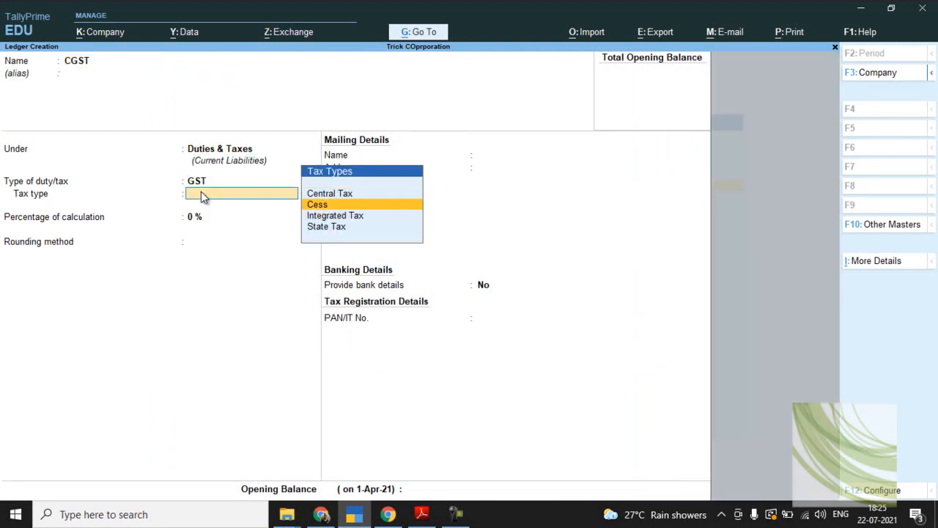
pyautogui.press('Up')
pyautogui.press('Return')
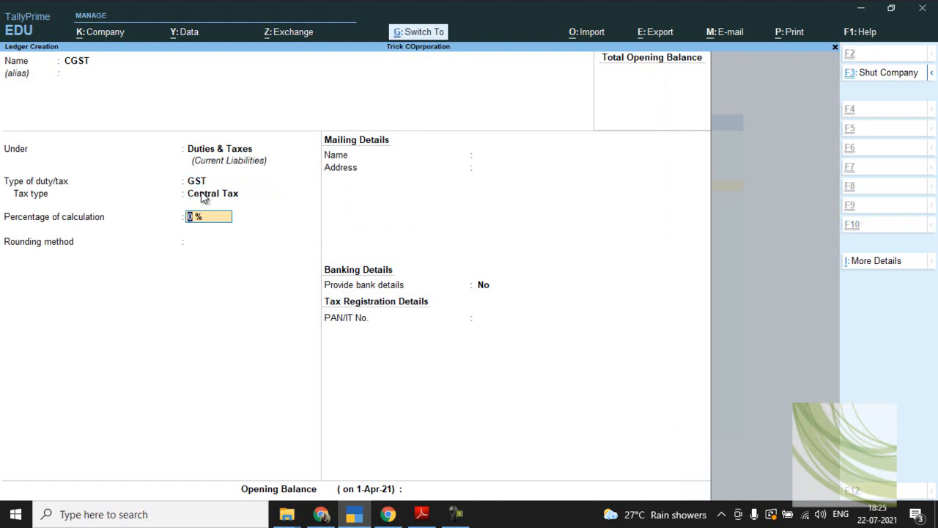
pyautogui.hotkey('ctrl', 'a')
# Step: Create the SGST ledger under Duties & Taxes with duty type GST and tax type State Tax, and accept it
pyautogui.write('SGST')
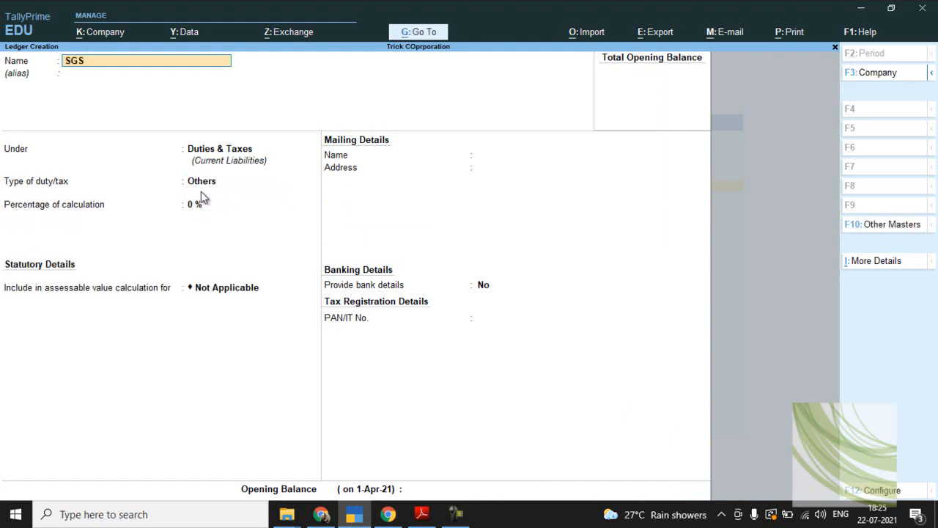
pyautogui.press('Return')
pyautogui.press('Return')
pyautogui.press('Up')
pyautogui.press('Return')
pyautogui.press('Down')
pyautogui.press('Down')
pyautogui.press('Down')
pyautogui.press('Return')
pyautogui.hotkey('ctrl', 'a')
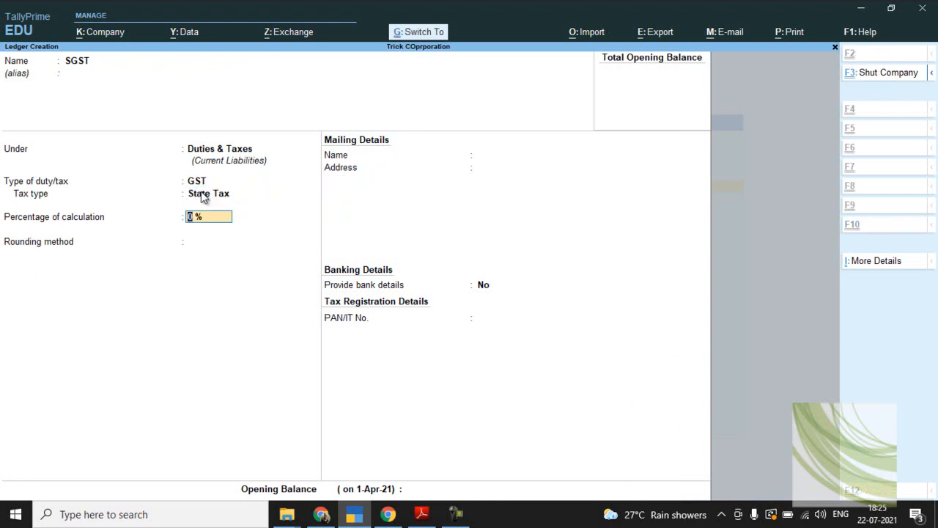
# Step: Read the unit and stock item creation instructions on page 10 of volume6.pdf
pyautogui.hotkey('alt', 'Tab')
pyautogui.scroll(-3, 201, 191)
pyautogui.scroll(-8, 201, 191)
pyautogui.scroll(-7, 201, 190)
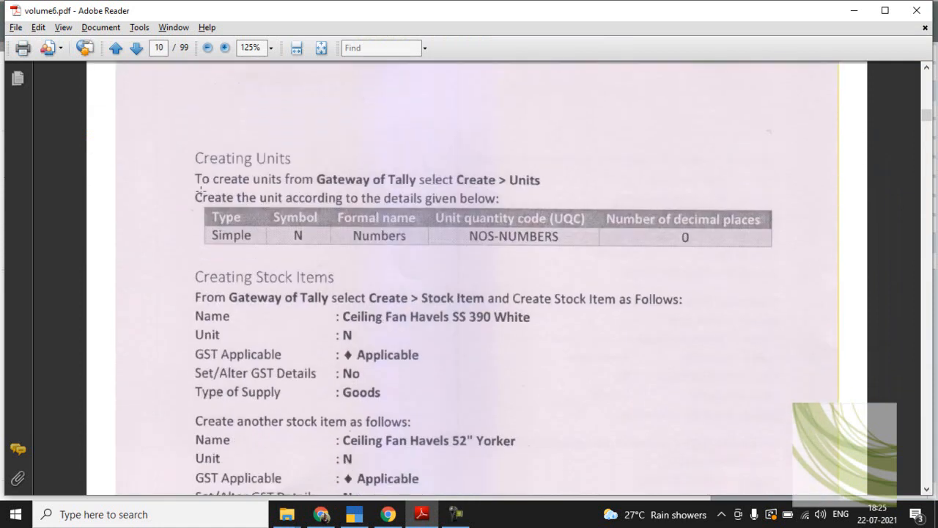
pyautogui.scroll(-1, 201, 191)
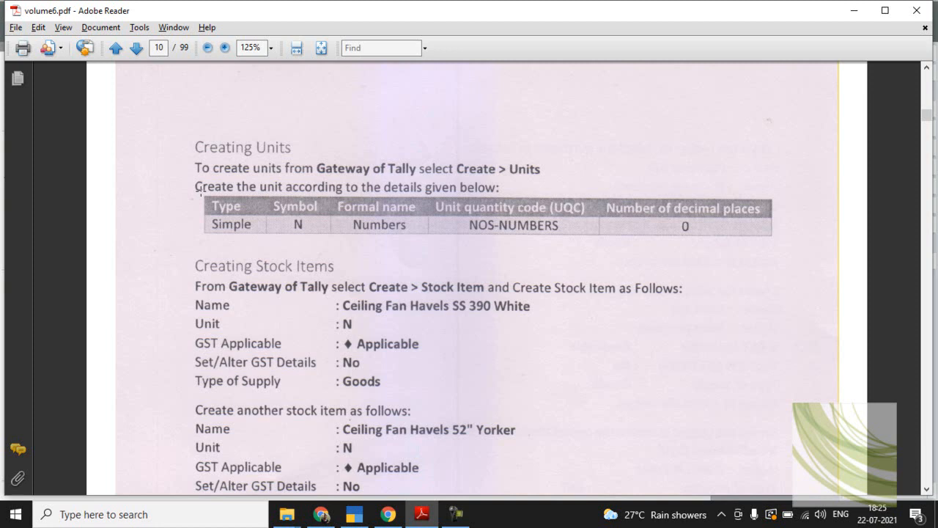
pyautogui.scroll(-1, 201, 191)
pyautogui.scroll(-1, 200, 191)
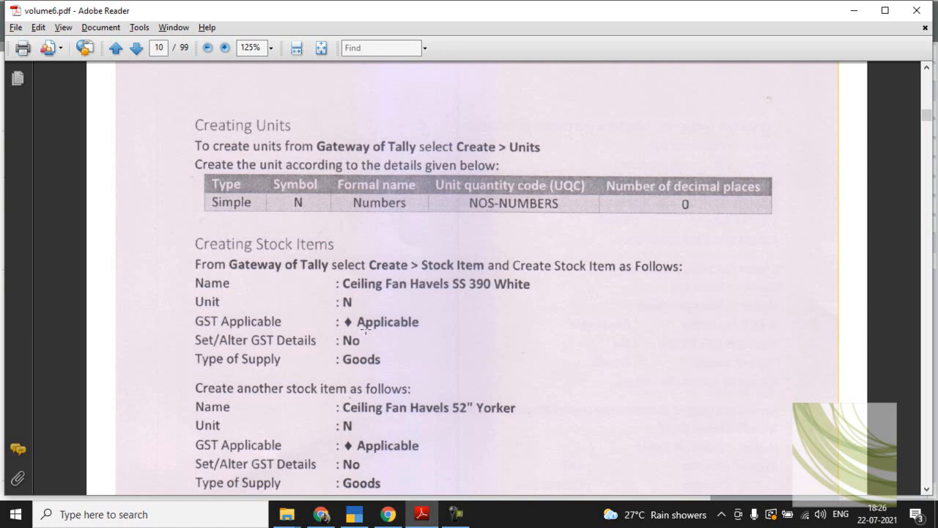
# Step: Return to TallyPrime, leave ledger creation and open the list of units through master alteration
pyautogui.hotkey('alt', 'Tab')
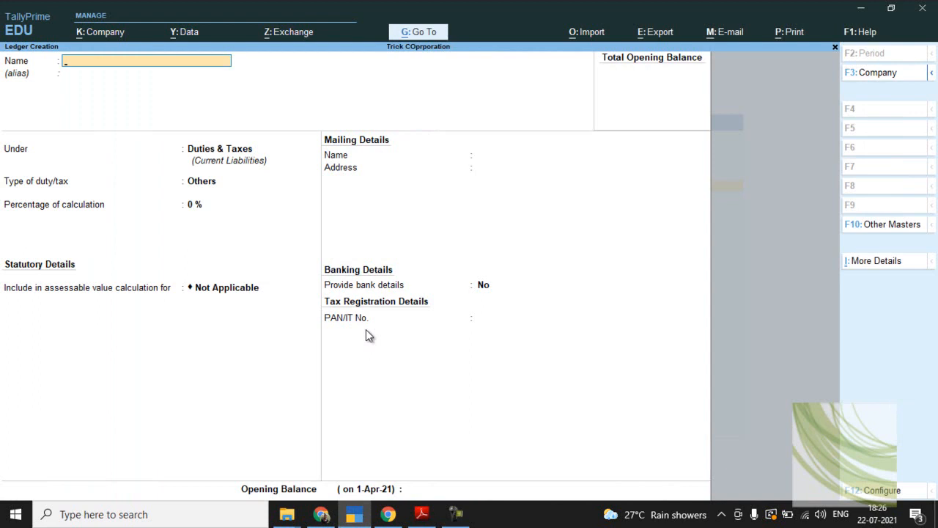
pyautogui.press('Escape')
pyautogui.press('Escape')
pyautogui.press('Escape')
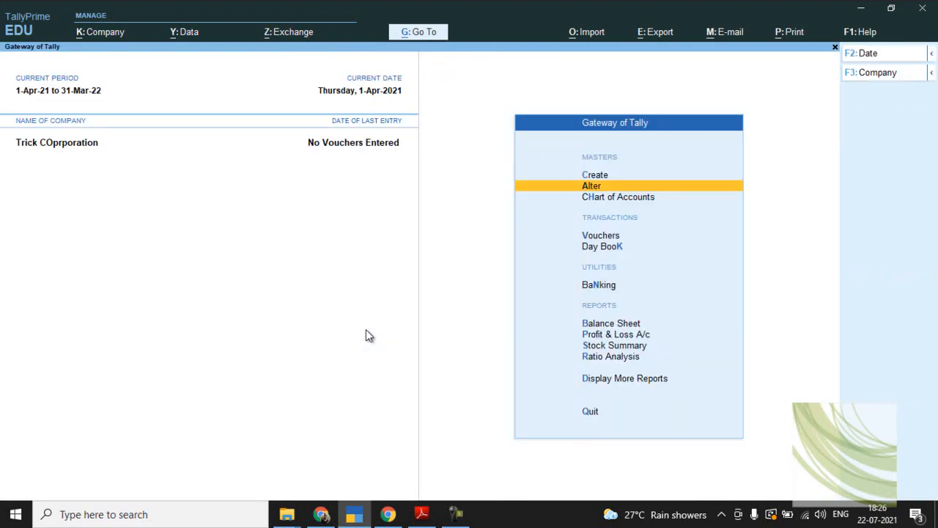
pyautogui.press('Return')
pyautogui.press('Down')
pyautogui.press('Down')
pyautogui.press('Down')
pyautogui.press('Down')
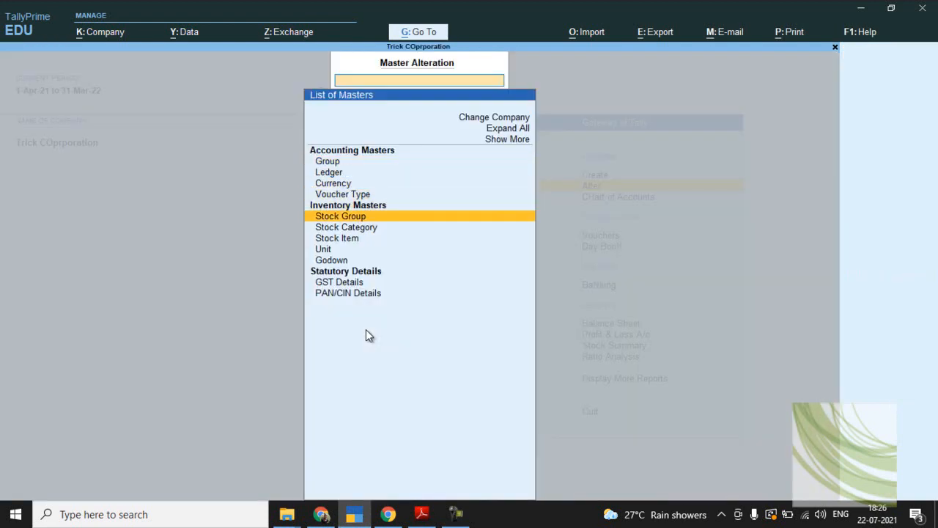
pyautogui.press('Down')
pyautogui.press('Down')
pyautogui.press('Down')
pyautogui.press('Return')
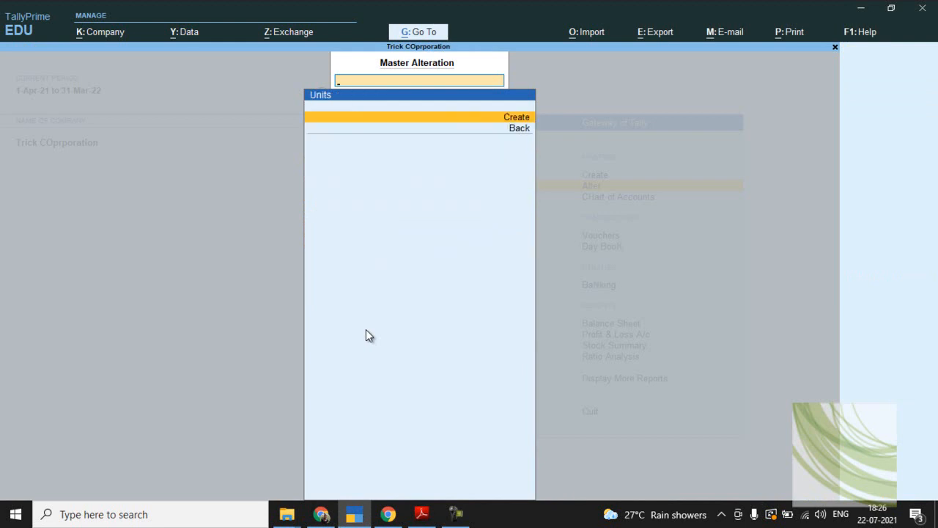
# Step: Start a new simple unit with symbol N and formal name Nos
pyautogui.press('Return')
pyautogui.write('U')
pyautogui.press('BackSpace')
pyautogui.write('N')
pyautogui.press('Return')
pyautogui.write('Nos')
pyautogui.press('Return')
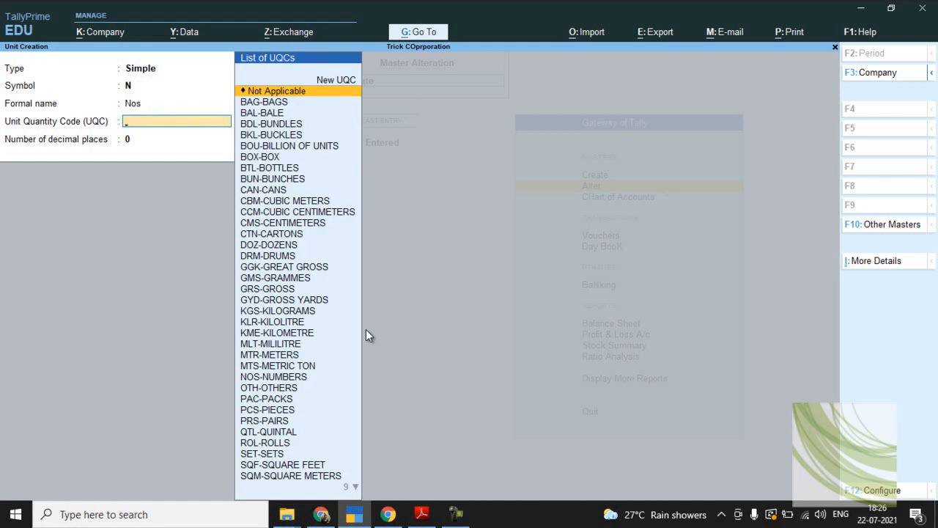
# Step: Set the unit's quantity code to NOS-NUMBERS, keep 0 decimal places and save the unit
pyautogui.write('no')
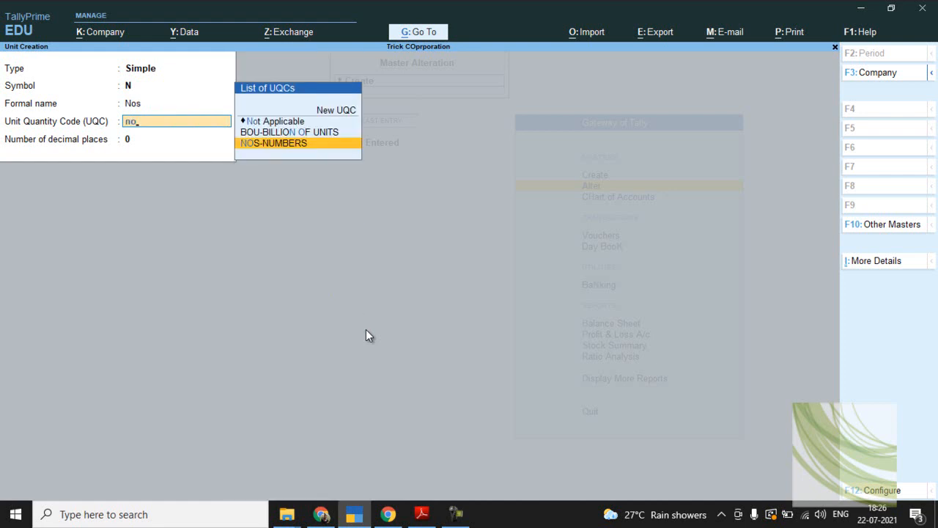
pyautogui.press('Return')
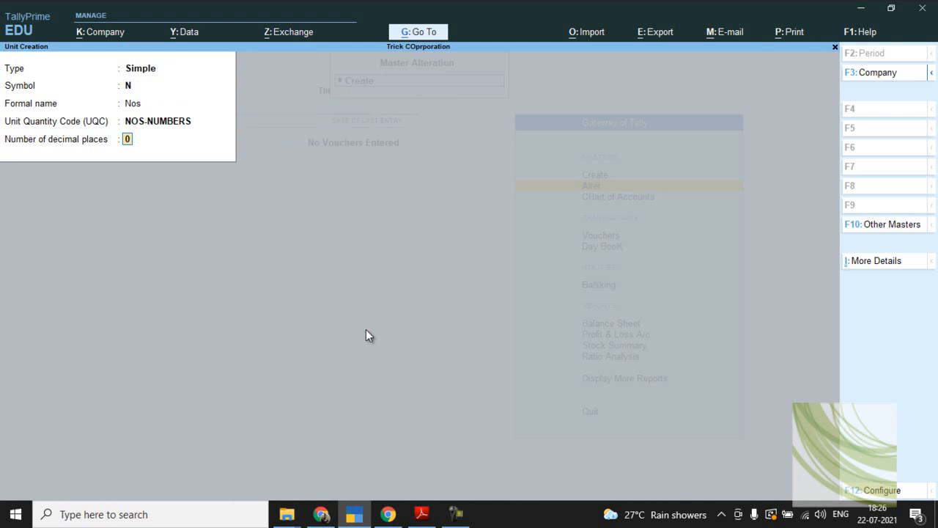
pyautogui.hotkey('alt', 'Tab')
pyautogui.hotkey('alt', 'Tab')
pyautogui.press('Return')
pyautogui.press('Return')
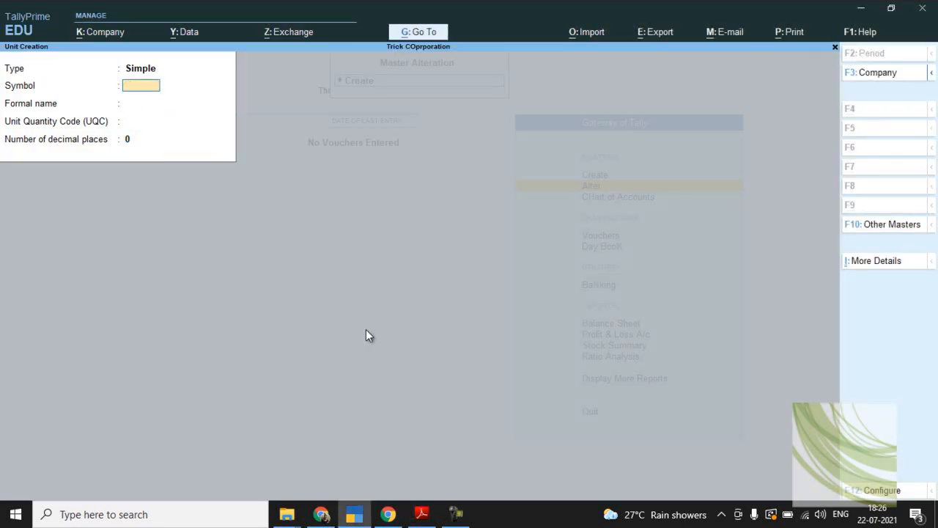
# Step: Leave unit creation and start a new stock item from master alteration
pyautogui.press('Escape')
pyautogui.press('BackSpace')
pyautogui.press('Up')
pyautogui.press('Return')
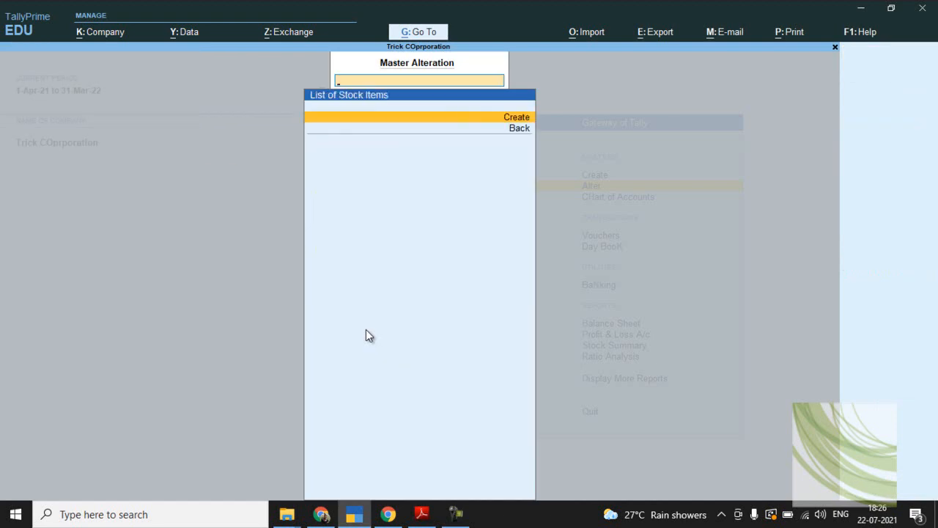
pyautogui.press('Return')
# Step: Name the stock item Ceiling Fan Havels SS 390 WHite, following volume6.pdf, and leave its alias blank
pyautogui.hotkey('alt', 'Tab')
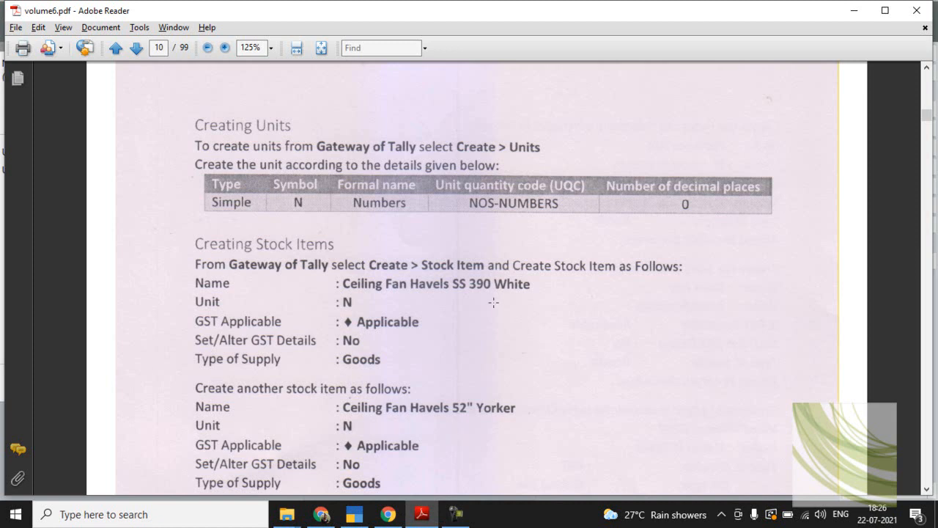
pyautogui.hotkey('alt', 'Tab')
pyautogui.write('Ceil')
pyautogui.write('ing')
pyautogui.write('n')
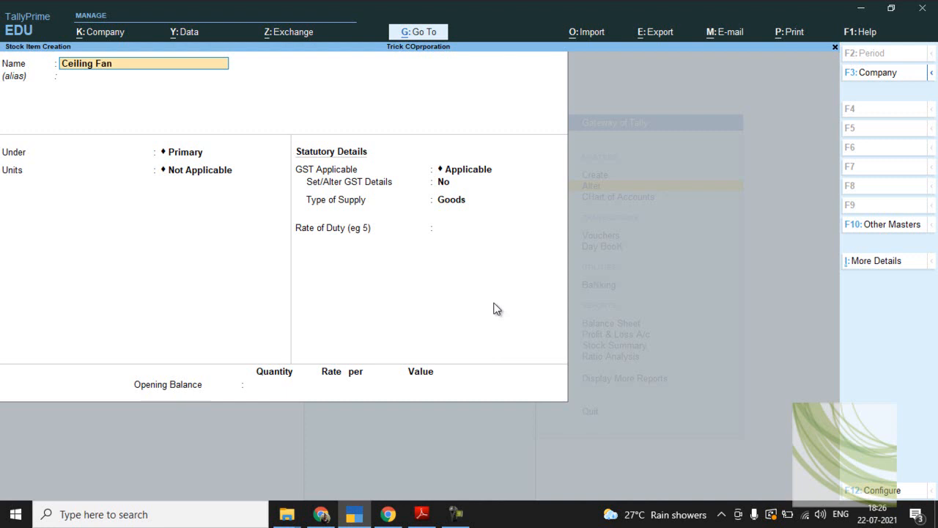
pyautogui.write(' Havels SS')
pyautogui.hotkey('alt', 'Tab')
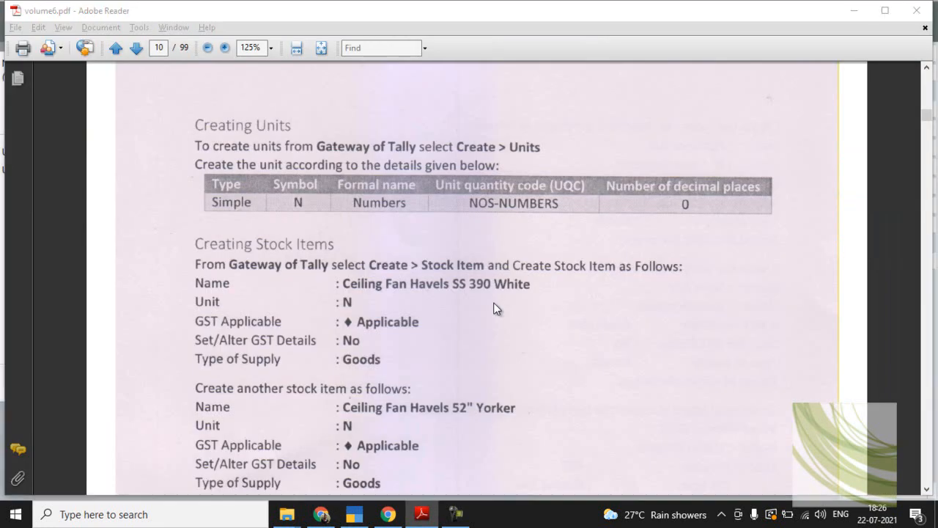
pyautogui.hotkey('alt', 'Tab')
pyautogui.write('390 WHite')
pyautogui.press('Return')
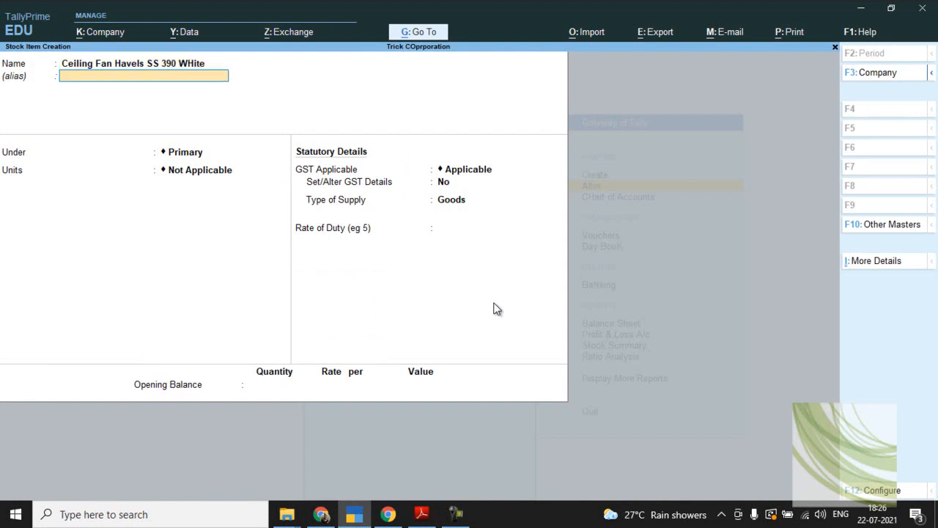
pyautogui.press('Return')
# Step: Keep the stock item under Primary, set its unit to N, keep GST Applicable and supply type Goods, and accept it
pyautogui.hotkey('alt', 'Tab')
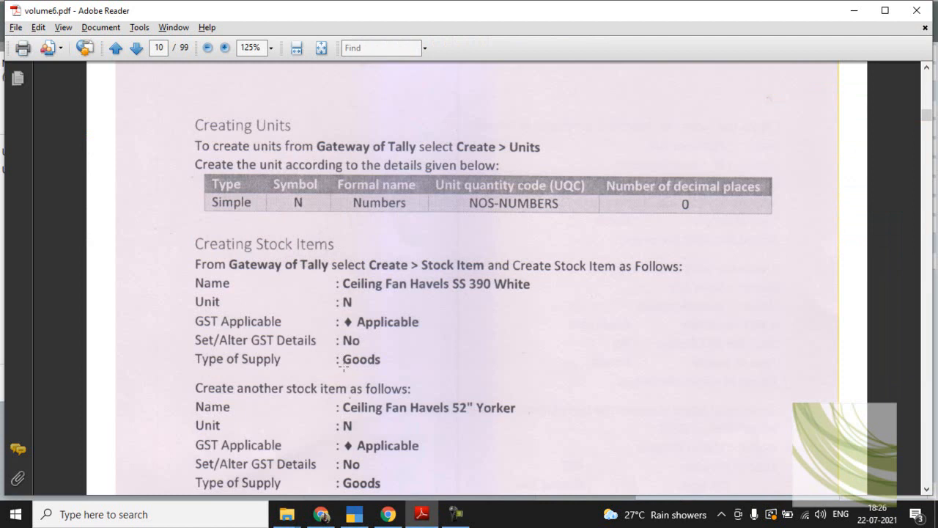
pyautogui.hotkey('alt', 'Tab')
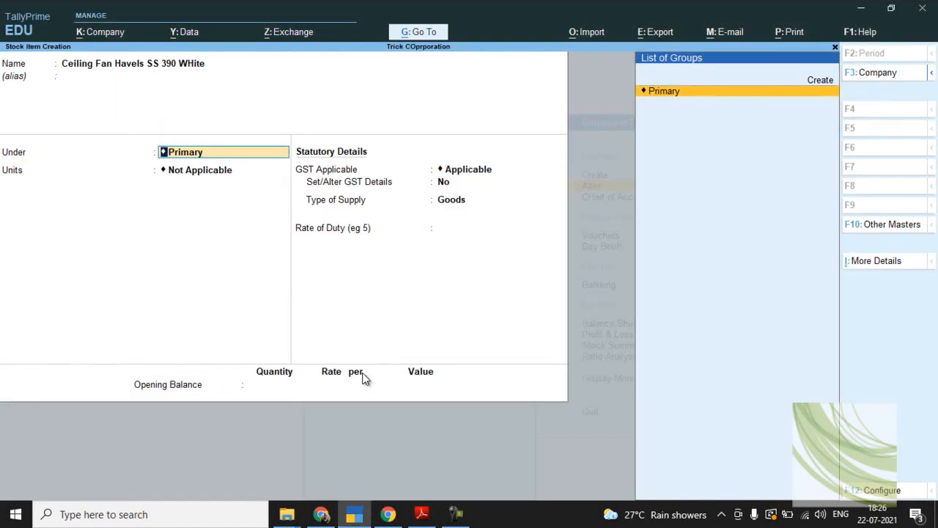
pyautogui.press('Return')
pyautogui.write('n')
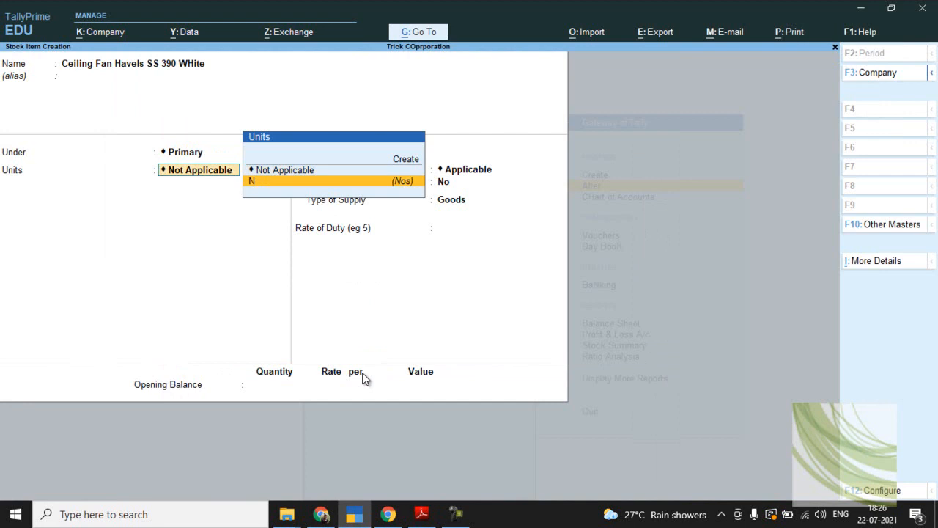
pyautogui.press('Return')
pyautogui.press('Return')
pyautogui.press('Return')
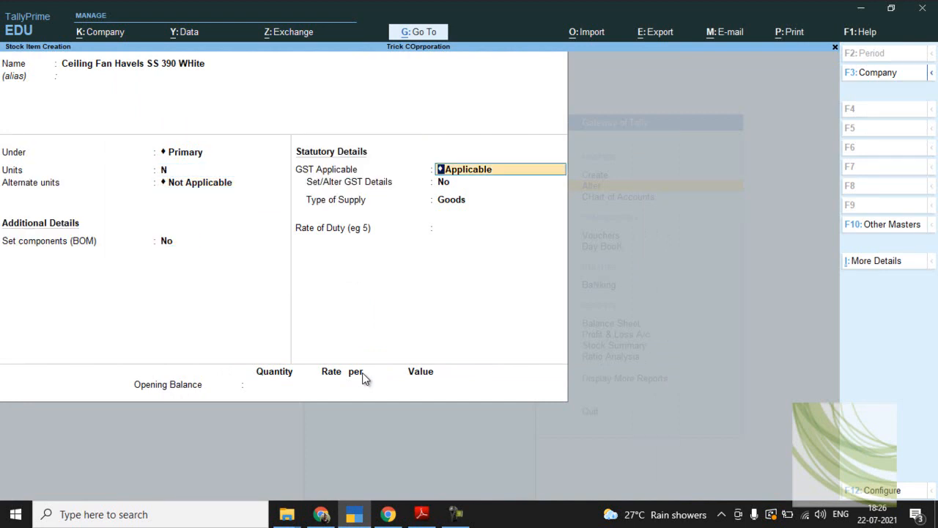
pyautogui.press('Return')
pyautogui.press('Return')
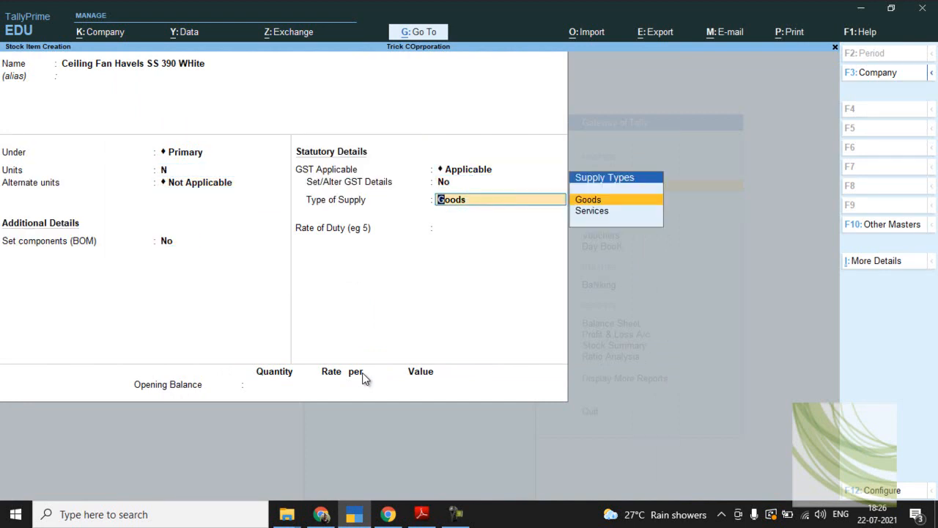
pyautogui.press('Return')
pyautogui.press('ctrl')
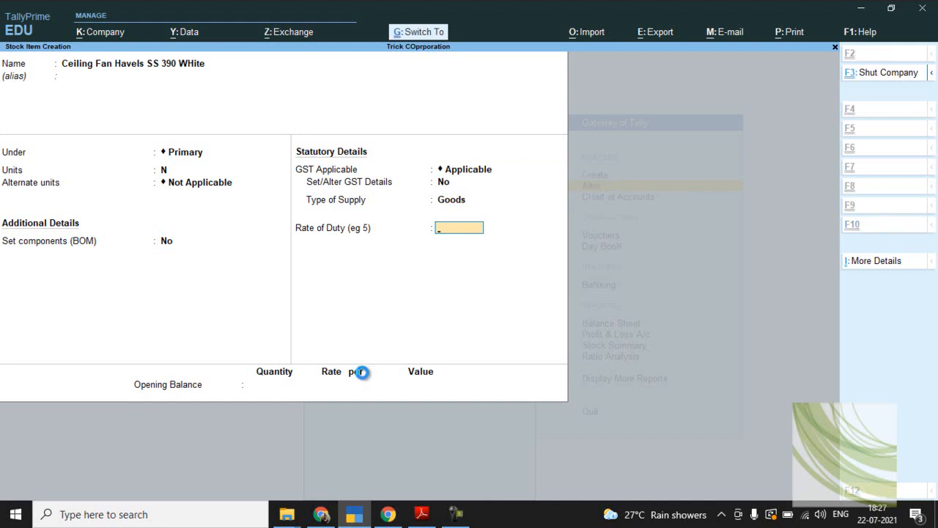
# Step: Look up the second stock item in volume6.pdf and name the new item Ceiling Fan Havells 52" Yorker
pyautogui.hotkey('alt', 'Tab')
pyautogui.scroll(-3, 362, 372)
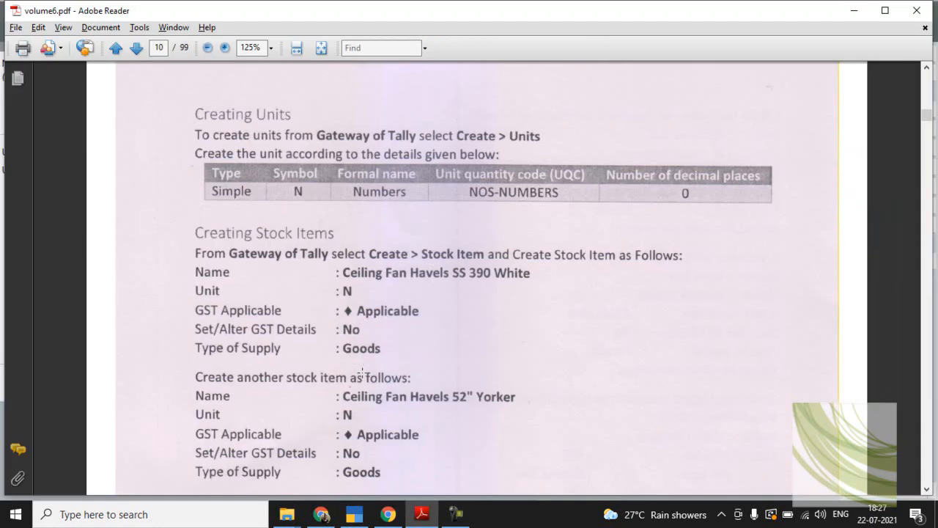
pyautogui.scroll(-1, 362, 372)
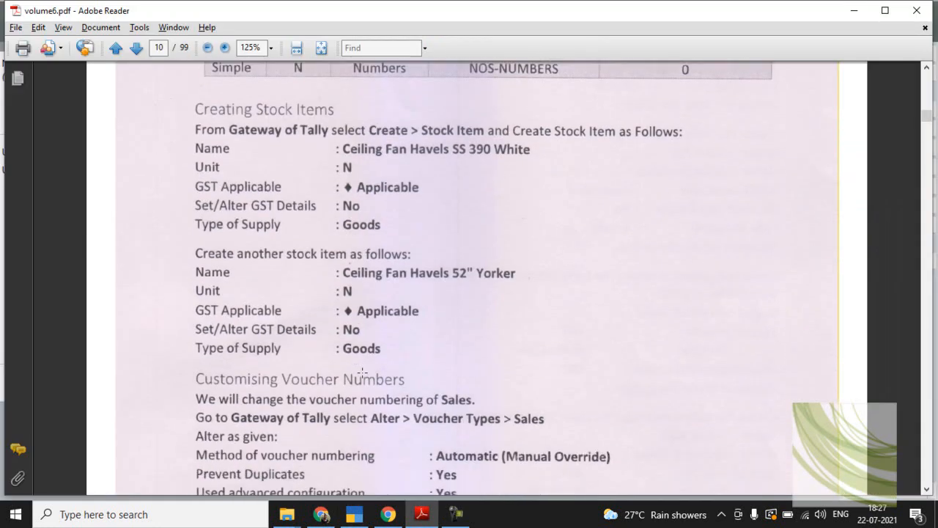
pyautogui.hotkey('alt', 'Tab')
pyautogui.write('C')
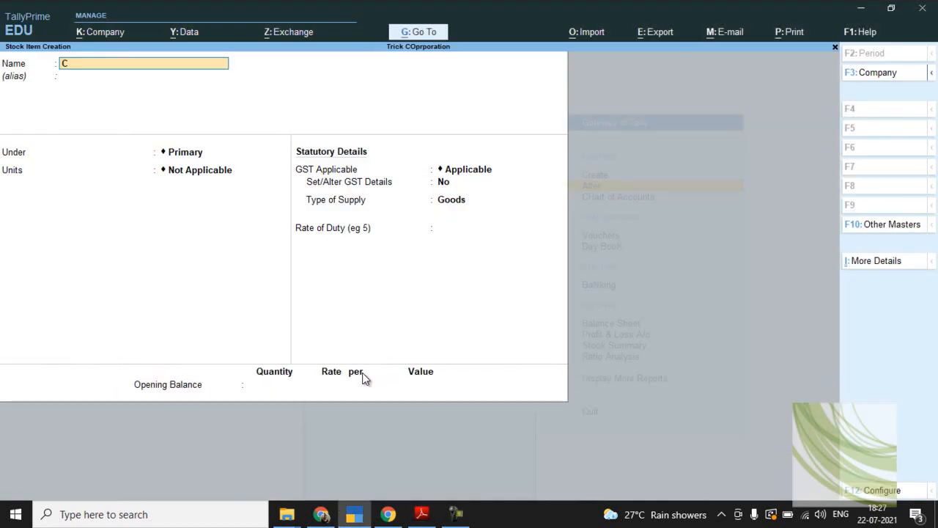
pyautogui.write('eiling Fan Havells')
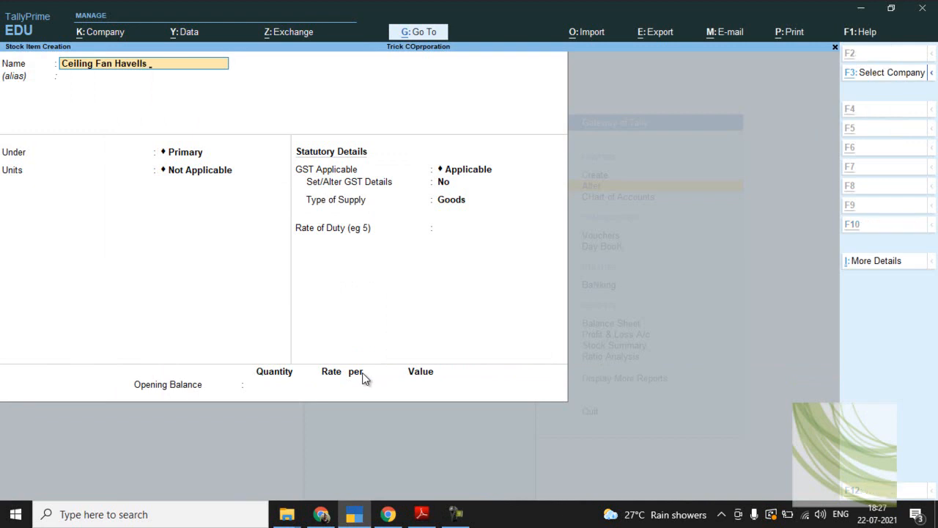
pyautogui.hotkey('alt', 'Tab')
pyautogui.hotkey('alt', 'Tab')
pyautogui.write('52')
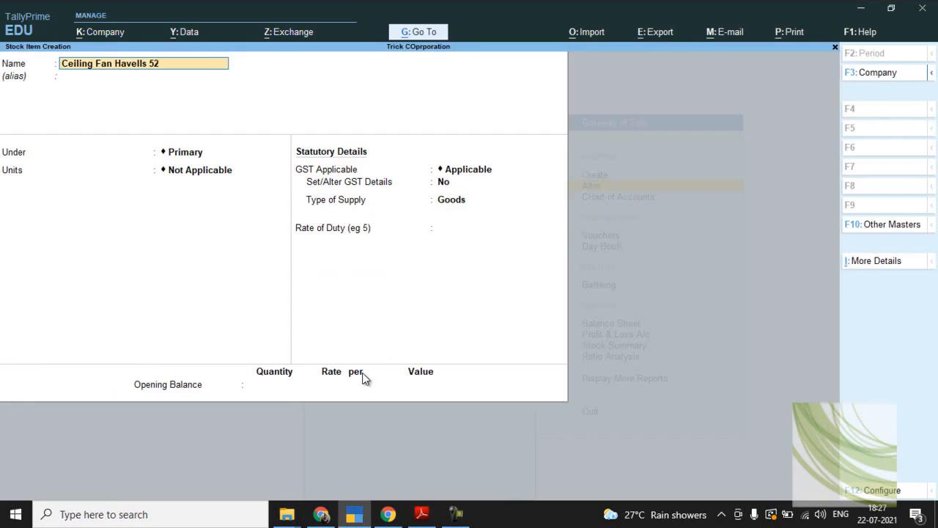
pyautogui.write('" Yorker')
# Step: Keep the Yorker fan under Primary, set its unit to N, keep GST Applicable and supply type Goods, and accept it
pyautogui.press('Return')
pyautogui.press('Return')
pyautogui.press('Return')
pyautogui.write('N')
pyautogui.press('Return')
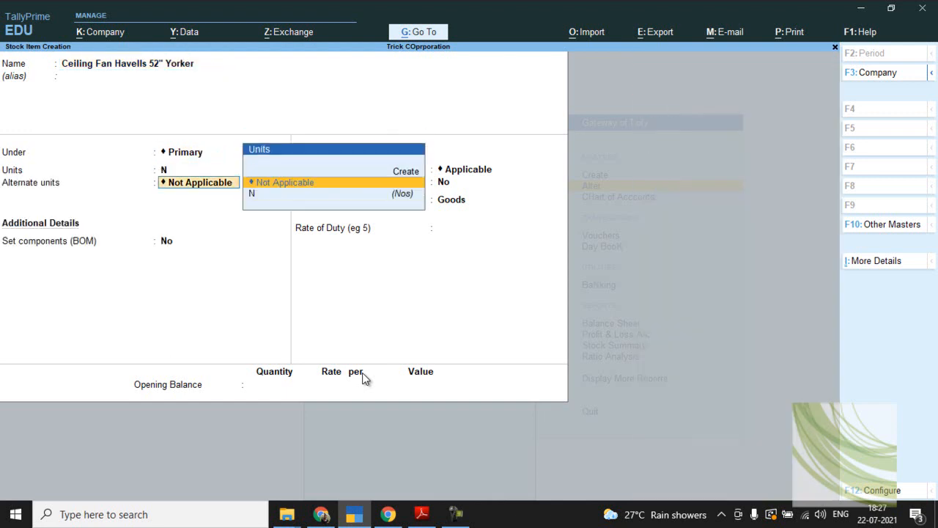
pyautogui.press('Return')
pyautogui.press('Return')
pyautogui.press('Return')
pyautogui.press('Return')
pyautogui.press('ctrl')
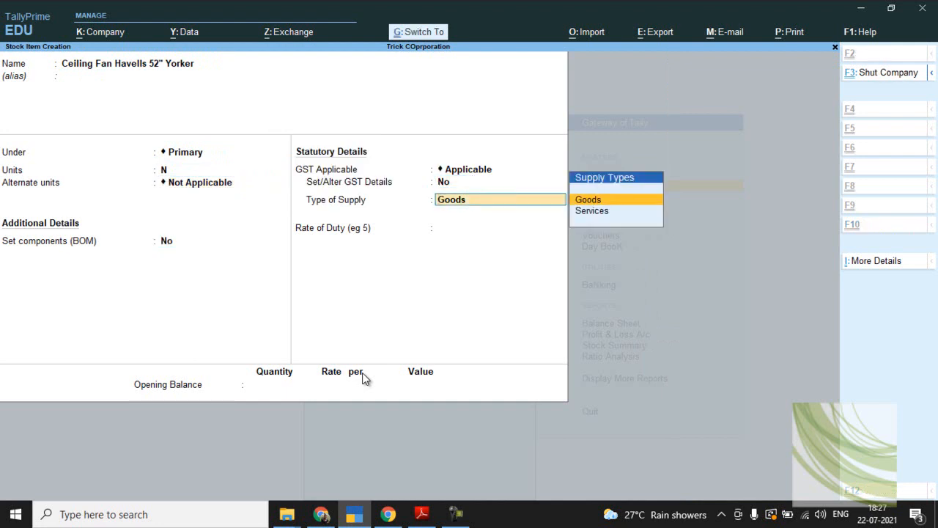
pyautogui.hotkey('ctrl', 'a')
# Step: Check the Customising Voucher Numbers instructions in volume6.pdf, then return to TallyPrime and leave stock item creation
pyautogui.hotkey('alt', 'Tab')
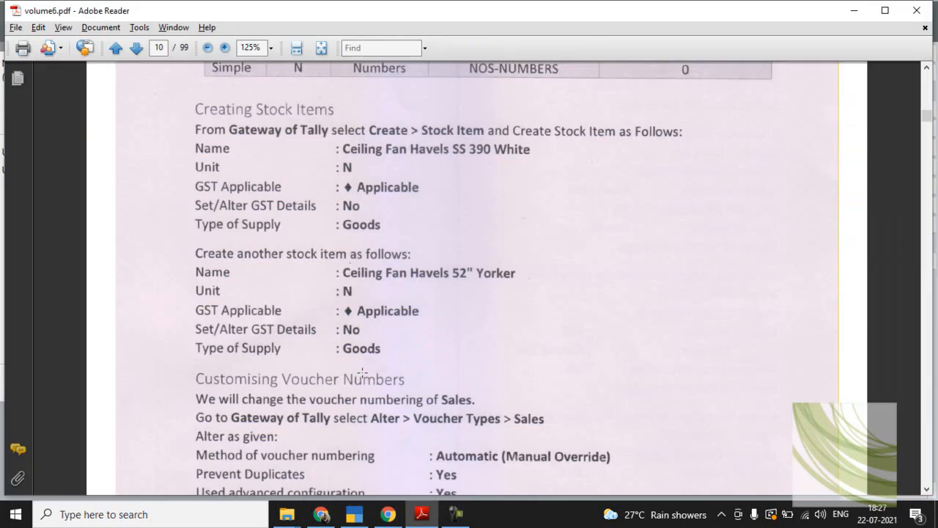
pyautogui.scroll(-5, 362, 372)
pyautogui.scroll(-3, 362, 373)
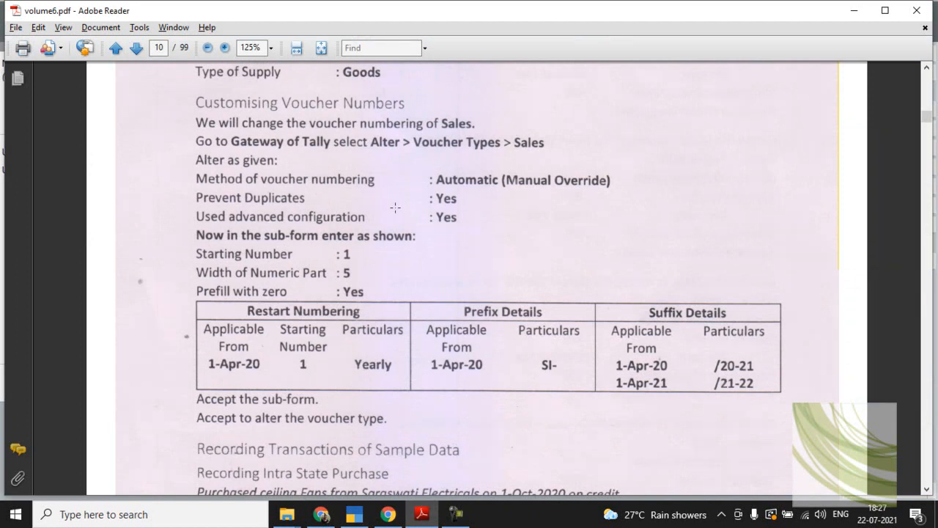
pyautogui.hotkey('alt', 'Tab')
pyautogui.press('Escape')
pyautogui.press('y')
pyautogui.press('Escape')
# Step: Open the Sales voucher type for alteration
pyautogui.press('Up')
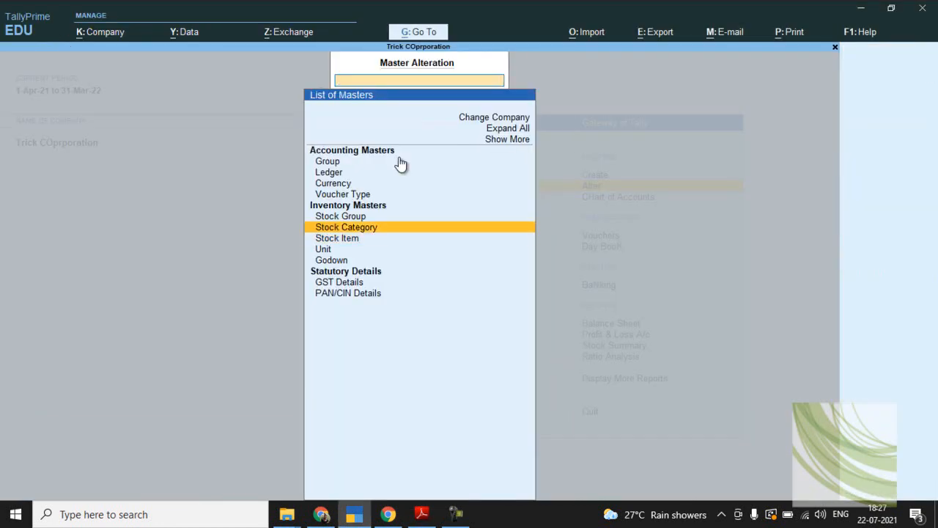
pyautogui.press('Up')
pyautogui.press('Up')
pyautogui.press('Up')
pyautogui.press('Return')
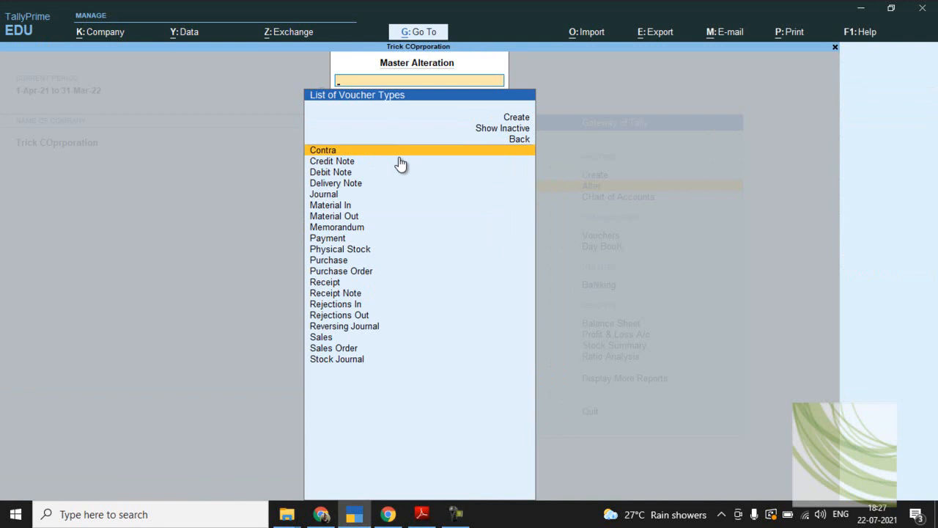
pyautogui.write('Sa')
pyautogui.press('Return')
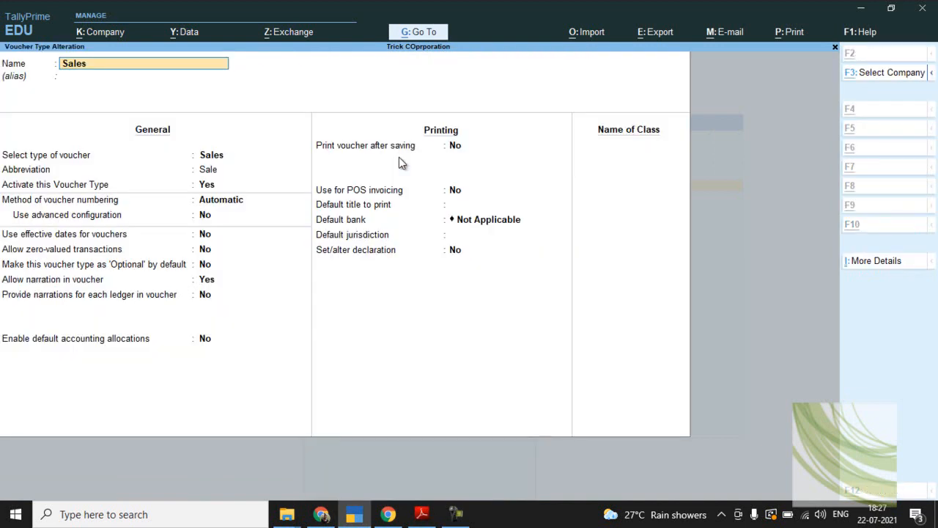
# Step: Keep the Sales voucher type's automatic numbering and enable its advanced configuration, checking the instructions in volume6.pdf
pyautogui.hotkey('alt', 'Tab')
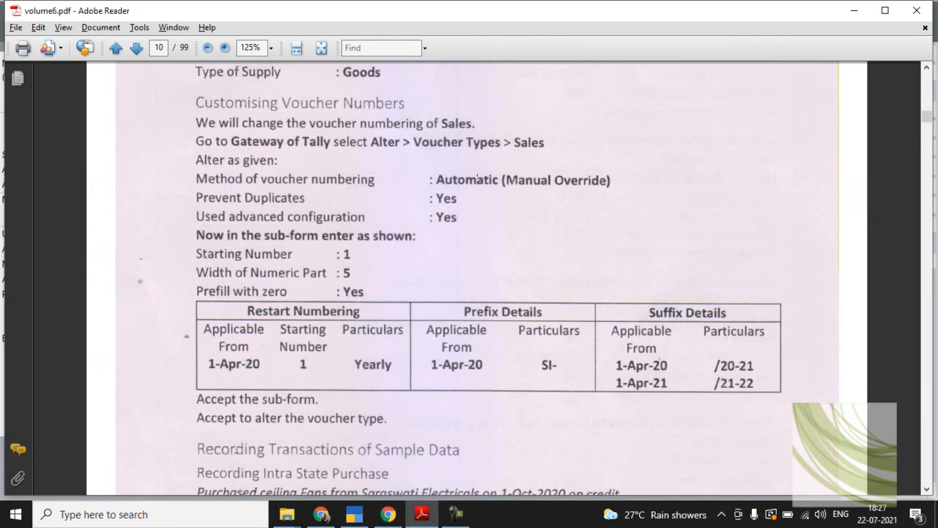
pyautogui.hotkey('alt', 'Tab')
pyautogui.press('Return')
pyautogui.press('Return')
pyautogui.press('Return')
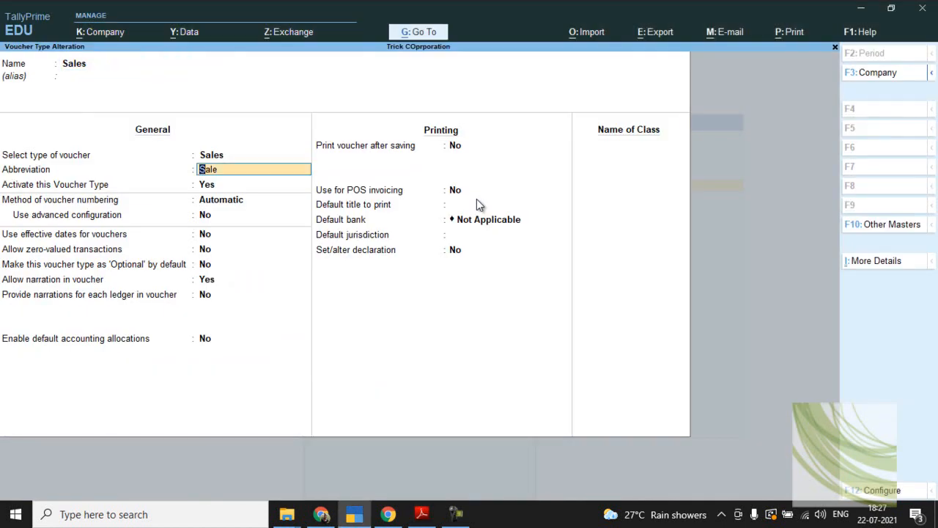
pyautogui.press('Return')
pyautogui.write('y')
pyautogui.press('Return')
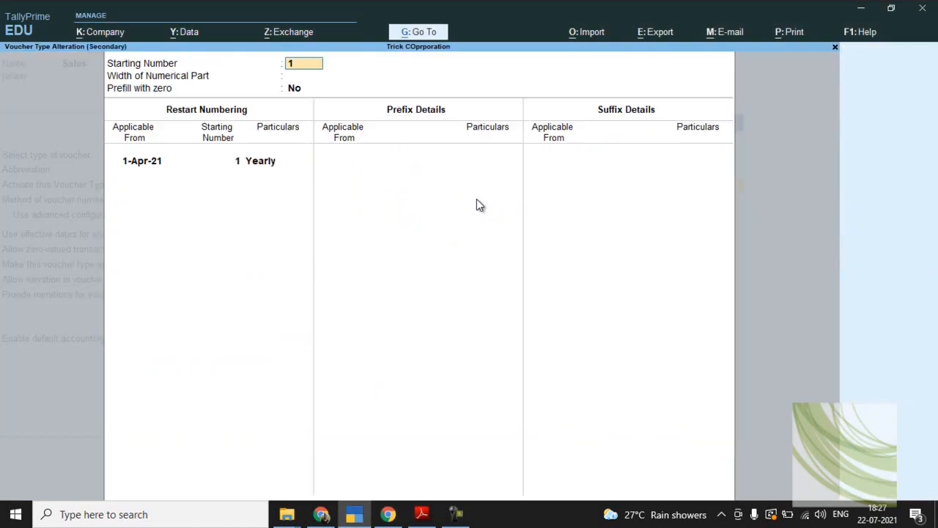
# Step: Keep starting number 1, set the width of the numerical part to 5 and enable prefilling with zero
pyautogui.hotkey('alt', 'Tab')
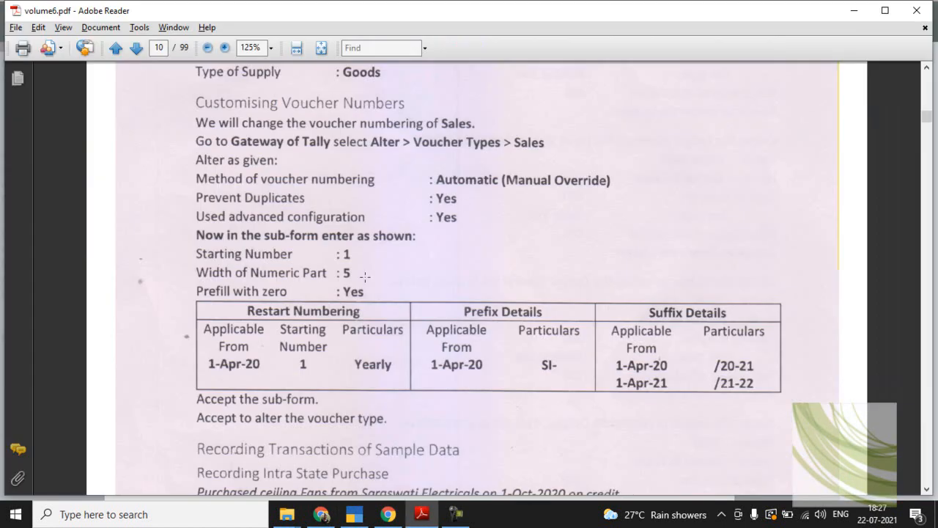
pyautogui.hotkey('alt', 'Tab')
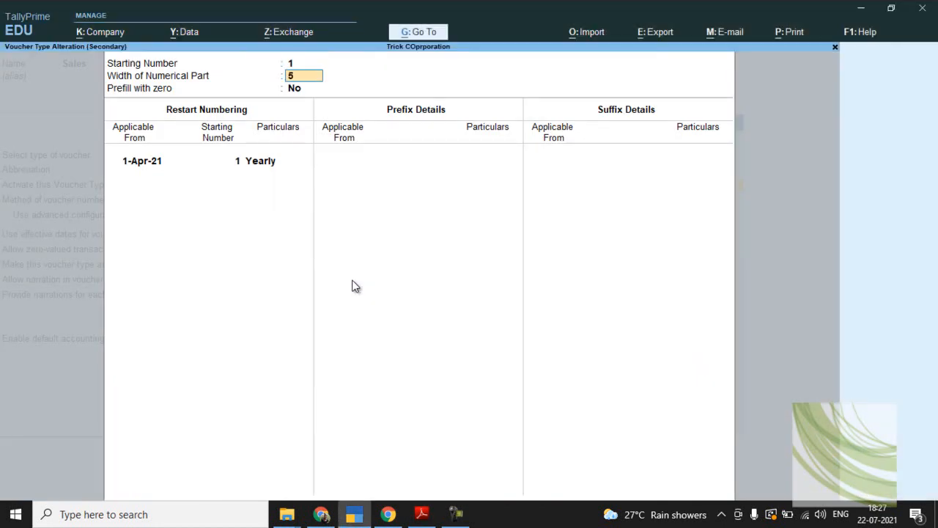
pyautogui.write('5')
pyautogui.press('Return')
pyautogui.press('y')
pyautogui.press('Return')
pyautogui.press('Return')
pyautogui.press('Return')
# Step: Keep yearly restart numbering from 1-Apr-21 and add the prefix SI- applicable from 1-Apr-21
pyautogui.hotkey('alt', 'Tab')
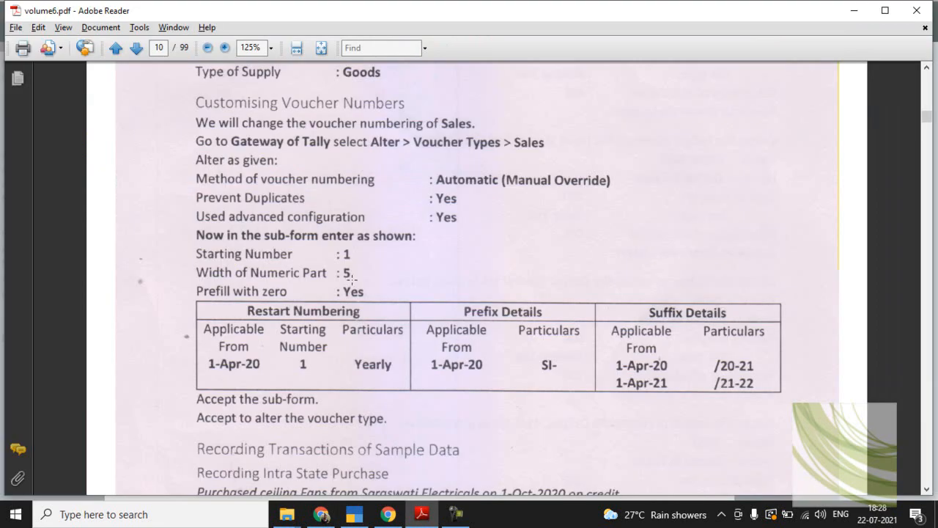
pyautogui.hotkey('alt', 'Tab')
pyautogui.press('Return')
pyautogui.press('Return')
pyautogui.write('1/4')
pyautogui.press('Return')
pyautogui.hotkey('alt', 'Tab')
pyautogui.hotkey('alt', 'Tab')
pyautogui.write('SI')
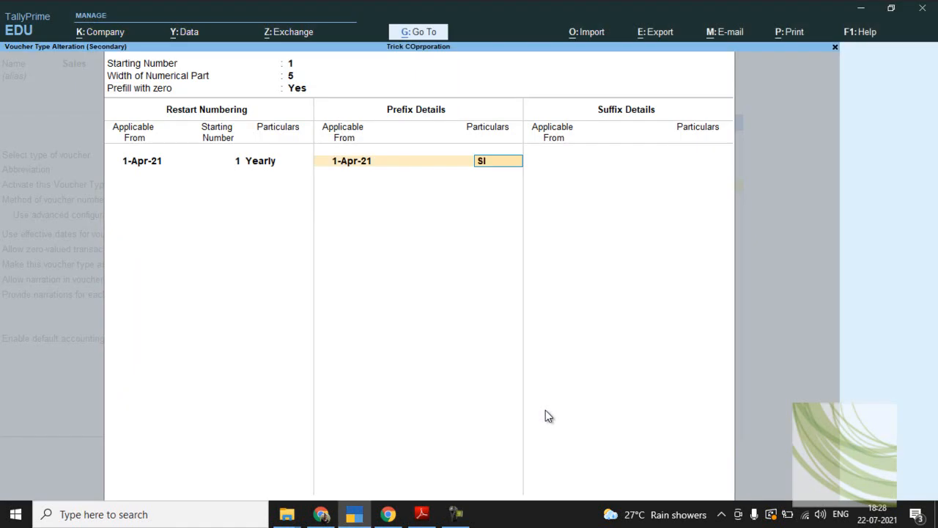
pyautogui.press('Return')
pyautogui.press('Return')
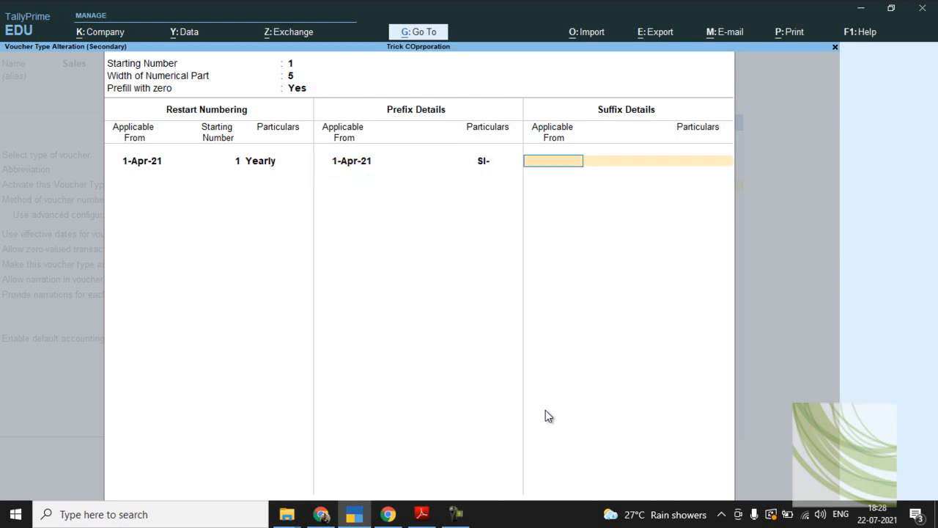
# Step: Add the suffix /21-22 applicable from 1-Apr-21 to the Sales voucher numbering, following the suffix table in volume6.pdf
pyautogui.hotkey('alt', 'Tab')
pyautogui.hotkey('alt', 'Tab')
pyautogui.write('1/4')
pyautogui.press('Return')
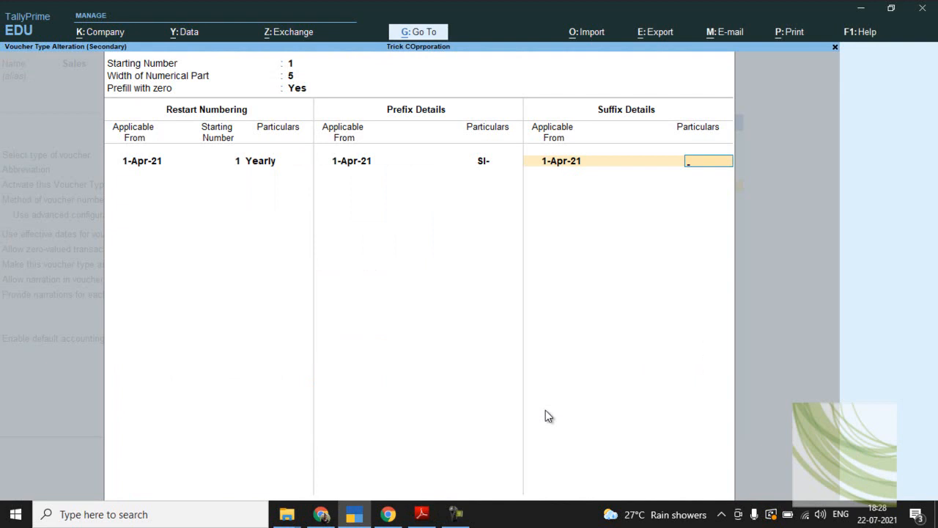
pyautogui.hotkey('alt', 'Tab')
pyautogui.hotkey('alt', 'Tab')
pyautogui.write('/21-22')
pyautogui.press('Return')
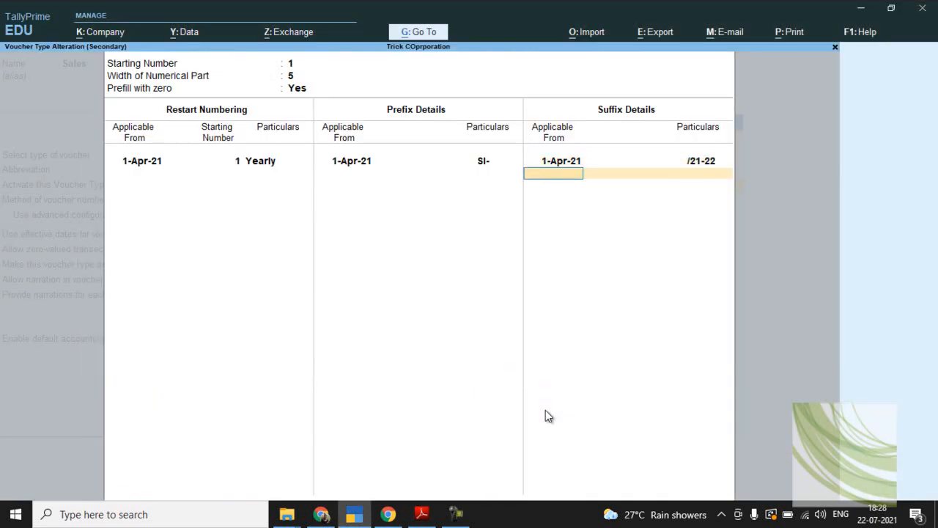
# Step: Add a second suffix /22-23 applicable from 1-Apr-22 to the Sales voucher numbering
pyautogui.write('1/')
pyautogui.hotkey('alt', 'Tab')
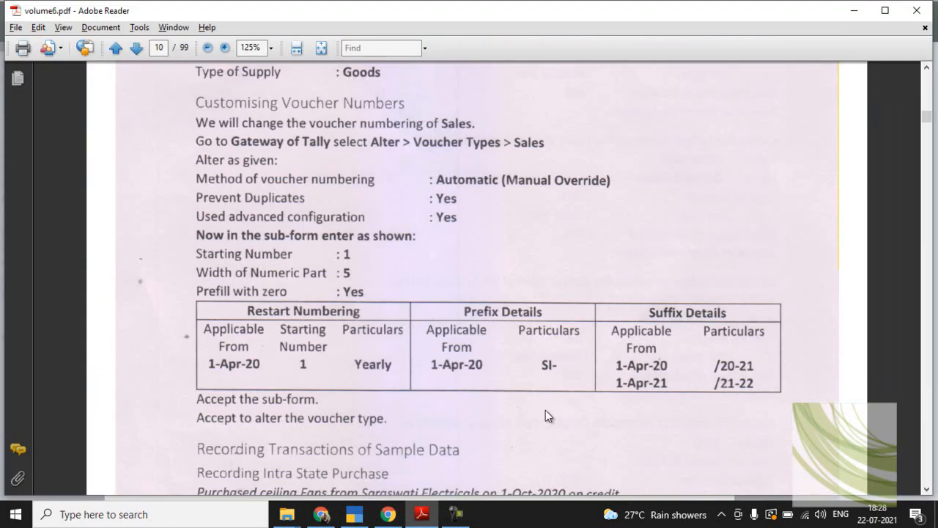
pyautogui.hotkey('alt', 'Tab')
pyautogui.write('4/')
pyautogui.write('22')
pyautogui.press('Return')
pyautogui.write('/22-23')
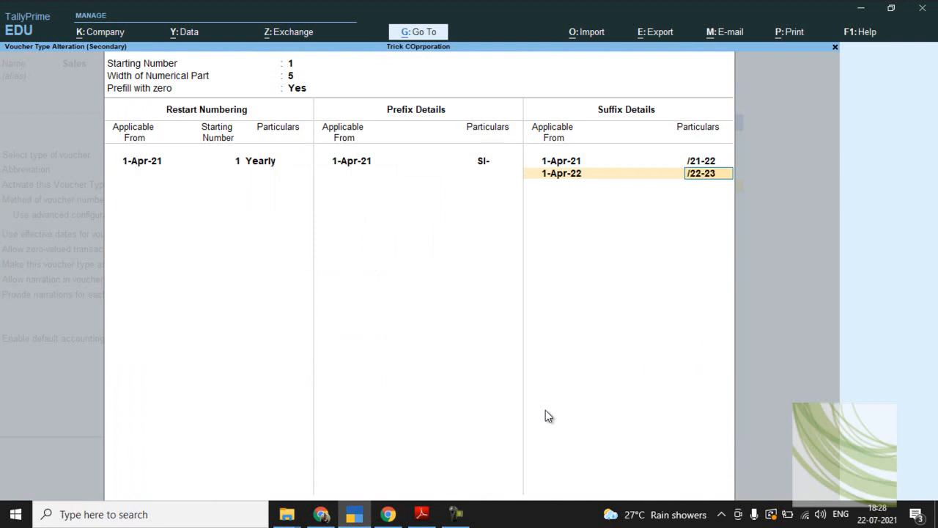
pyautogui.press('Return')
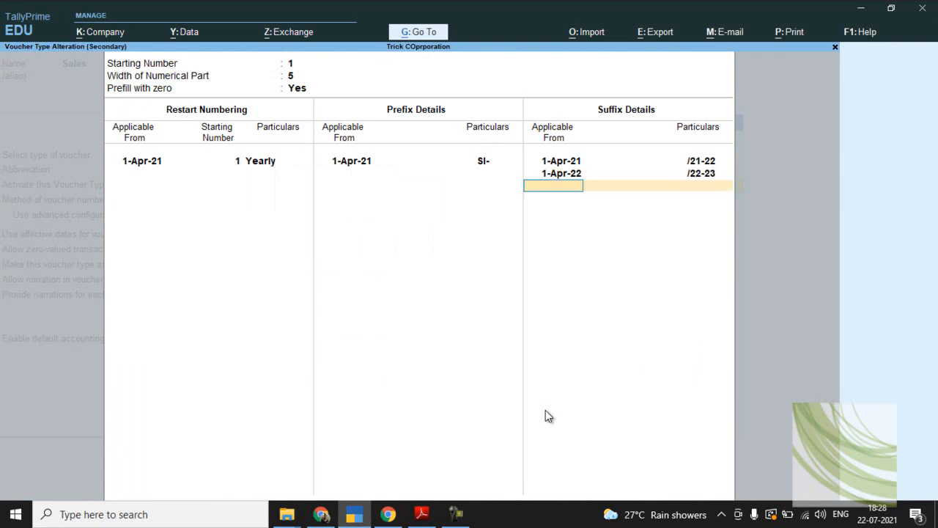
# Step: Accept the numbering configuration, save the altered Sales voucher type and leave the voucher type list
pyautogui.hotkey('ctrl', 'a')
pyautogui.hotkey('alt', 'Tab')
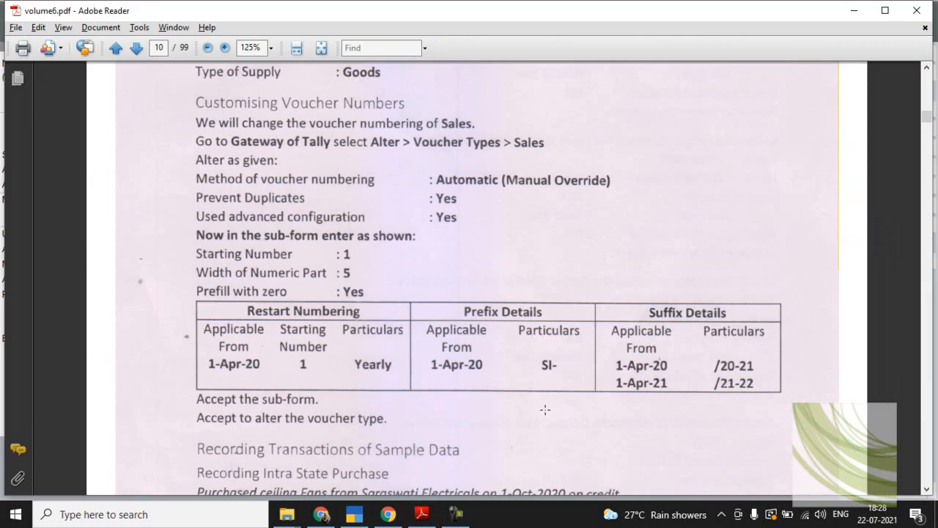
pyautogui.hotkey('alt', 'Tab')
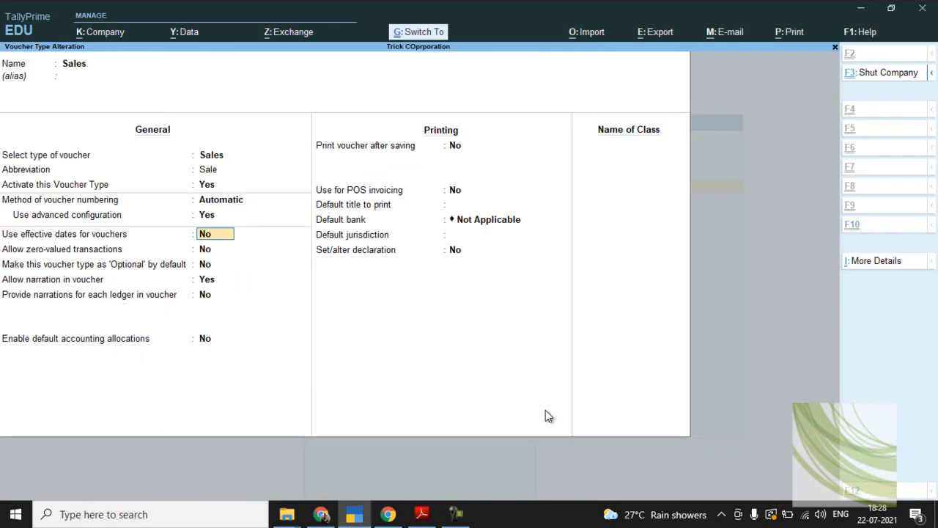
pyautogui.hotkey('ctrl', 'a')
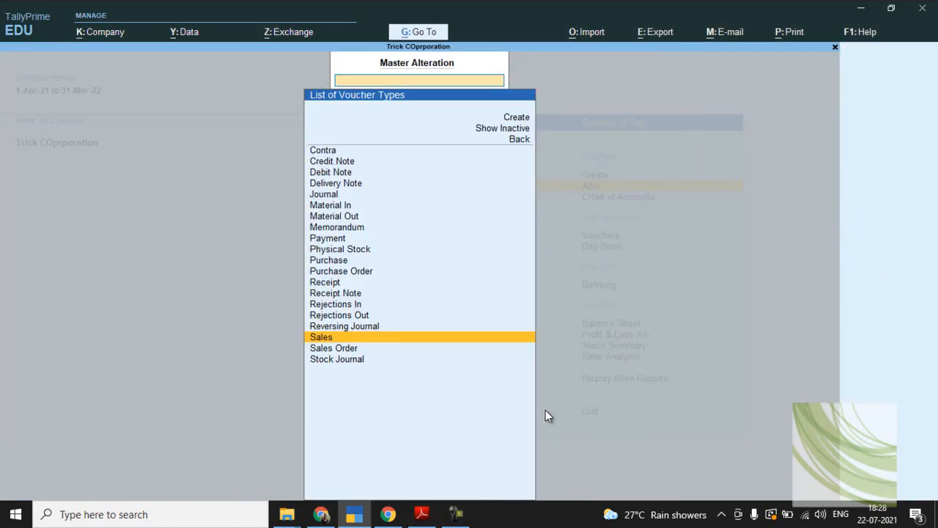
pyautogui.press('Escape')
# Step: Examine the intra-state purchase instructions and the sample Purchase voucher in volume6.pdf
pyautogui.hotkey('alt', 'Tab')
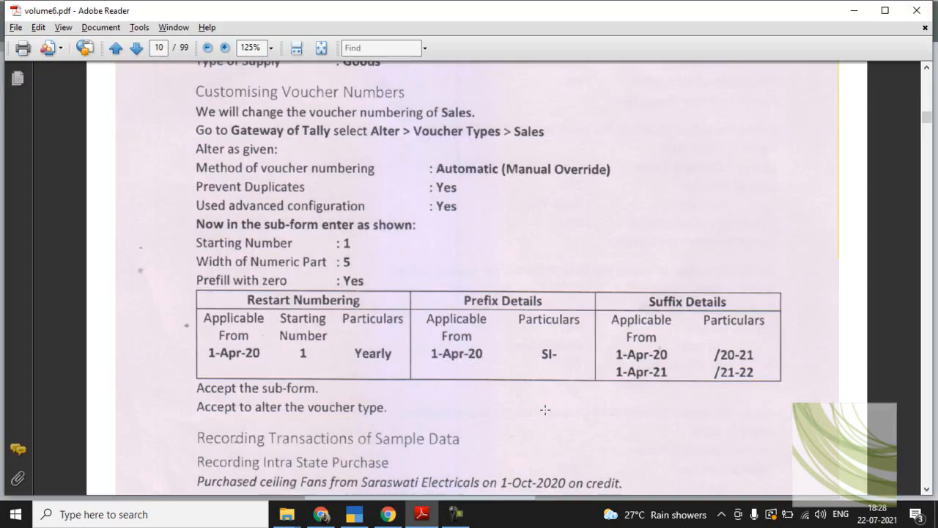
pyautogui.scroll(-6, 545, 409)
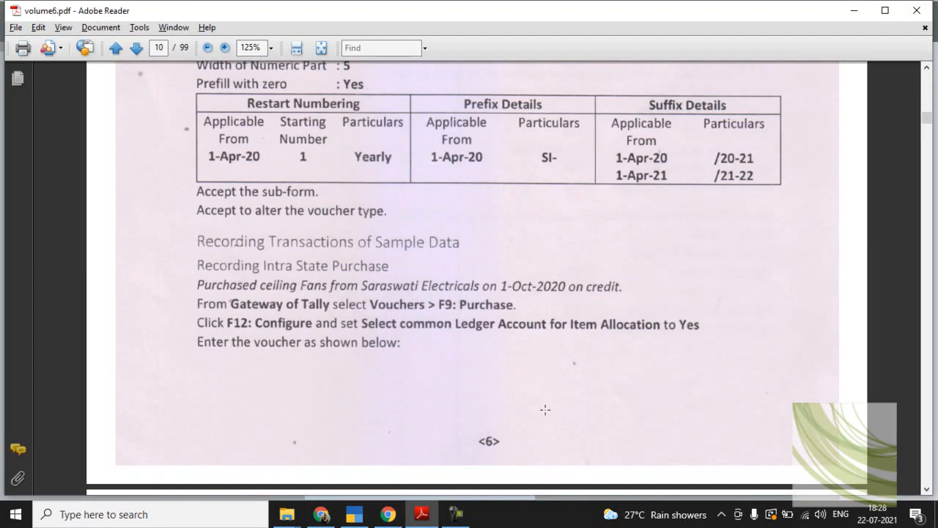
pyautogui.scroll(-2, 546, 411)
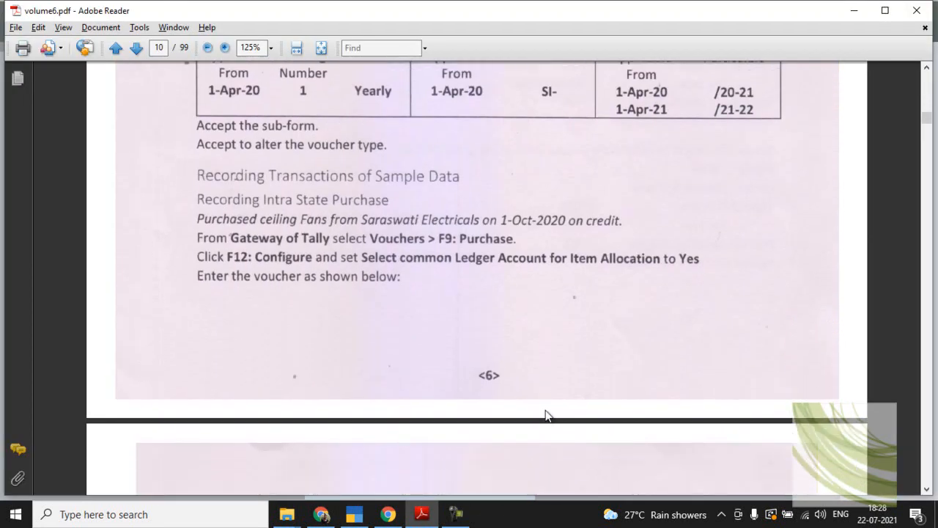
pyautogui.scroll(-1, 546, 414)
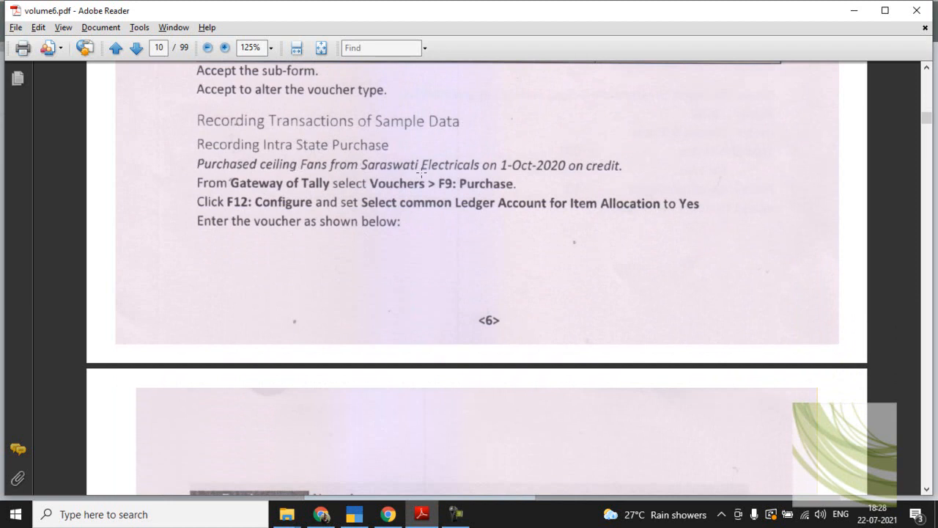
pyautogui.scroll(-1, 429, 174)
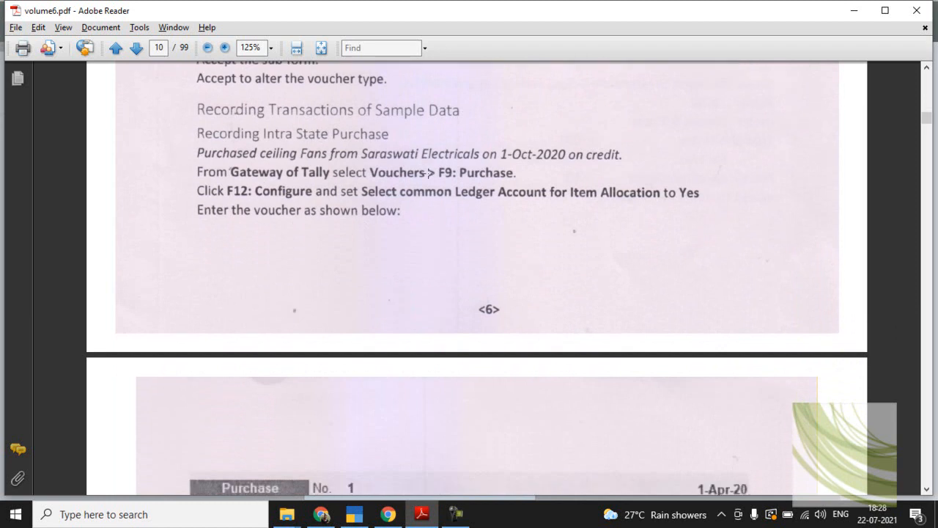
pyautogui.scroll(-1, 429, 173)
pyautogui.scroll(-2, 429, 173)
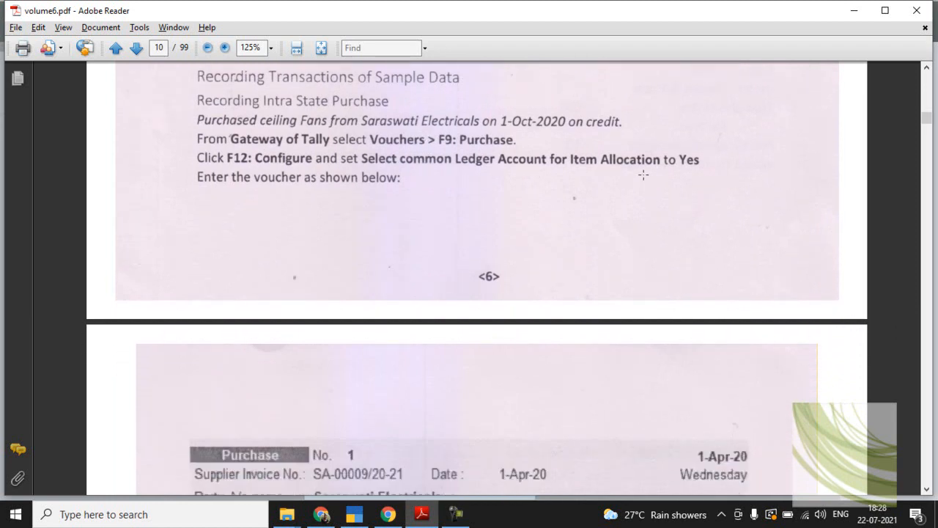
pyautogui.scroll(-1, 443, 252)
pyautogui.scroll(-6, 444, 252)
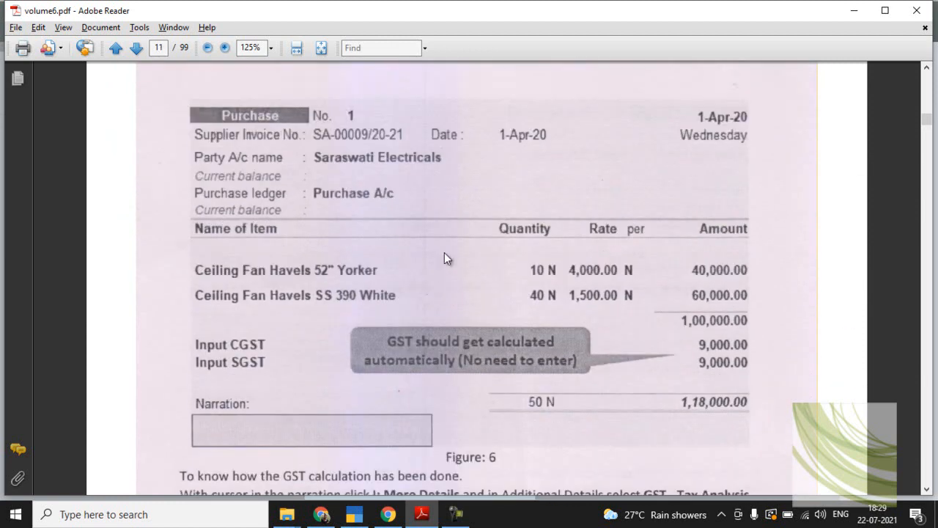
# Step: Switch back to TallyPrime, leave the master alteration and open a new Purchase voucher
pyautogui.hotkey('alt', 'Tab')
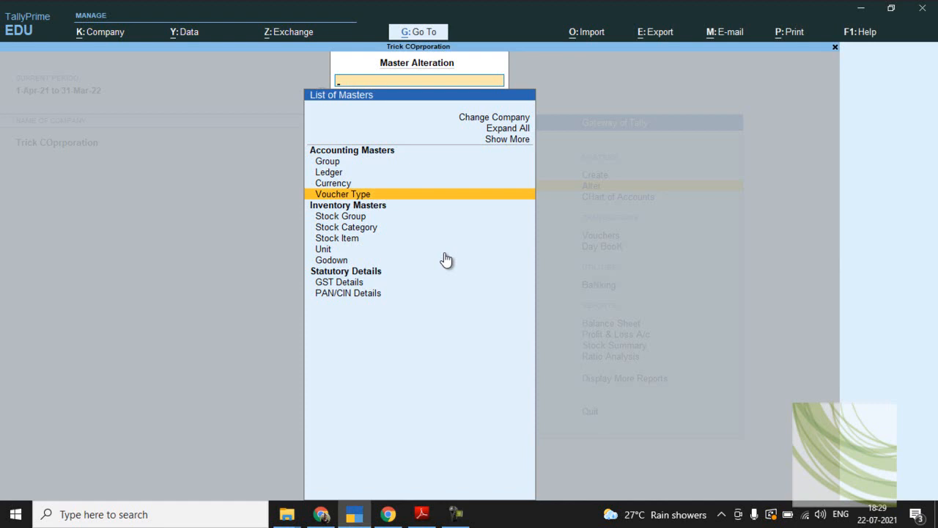
pyautogui.press('Escape')
pyautogui.press('Escape')
pyautogui.press('Escape')
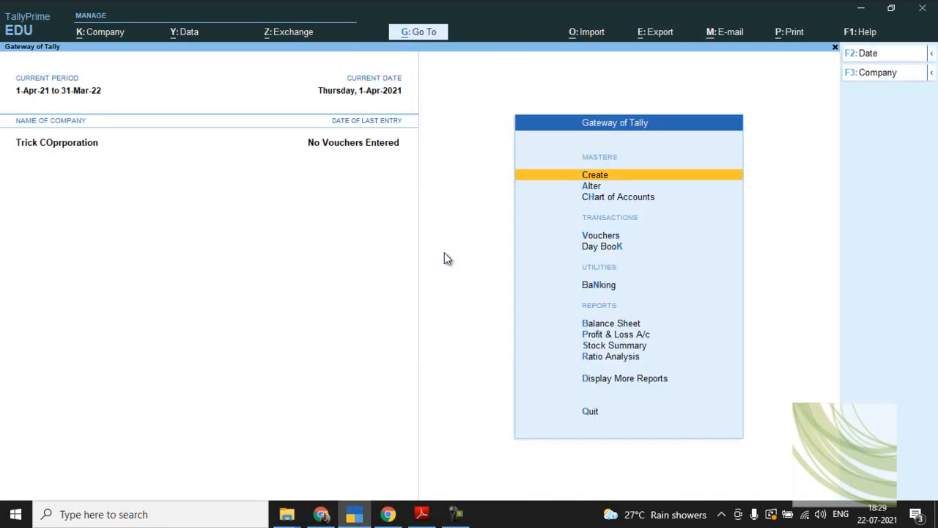
pyautogui.press('v')
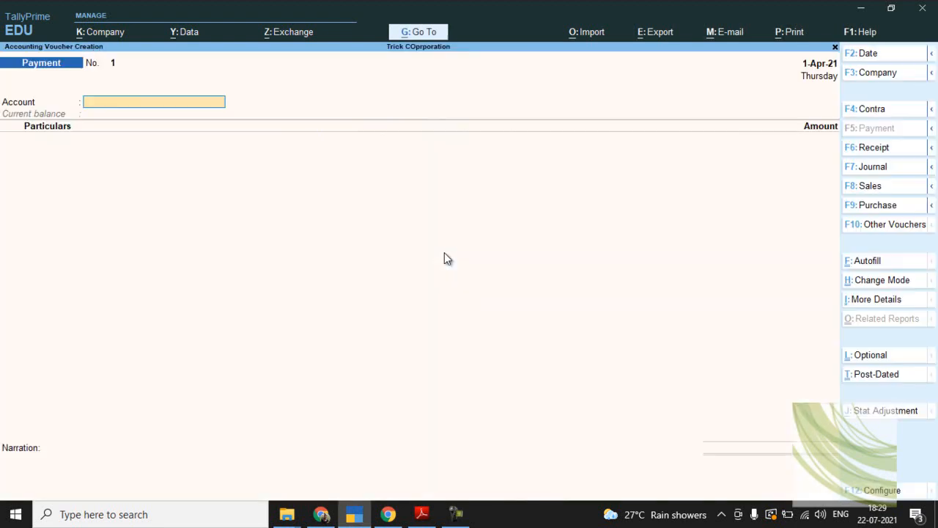
pyautogui.click(868, 206)
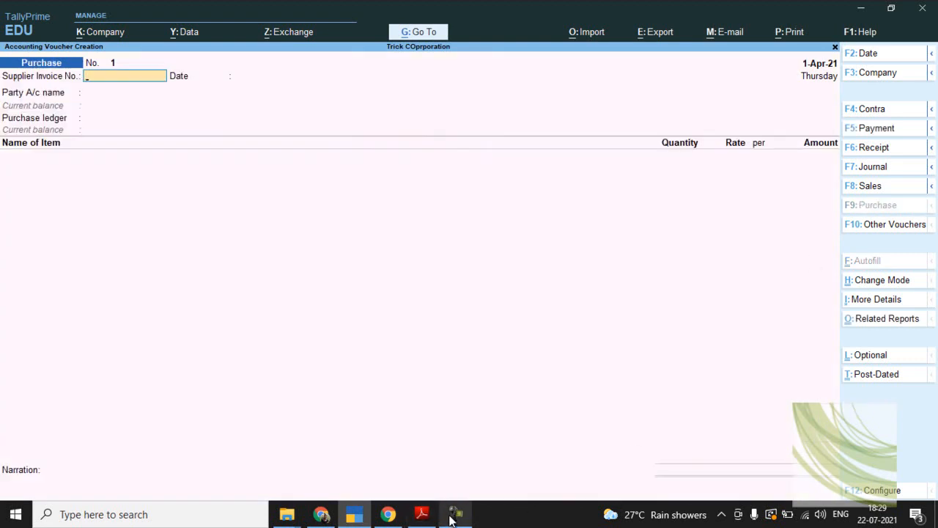
pyautogui.press('Return')
pyautogui.press('Return')
pyautogui.press('Return')
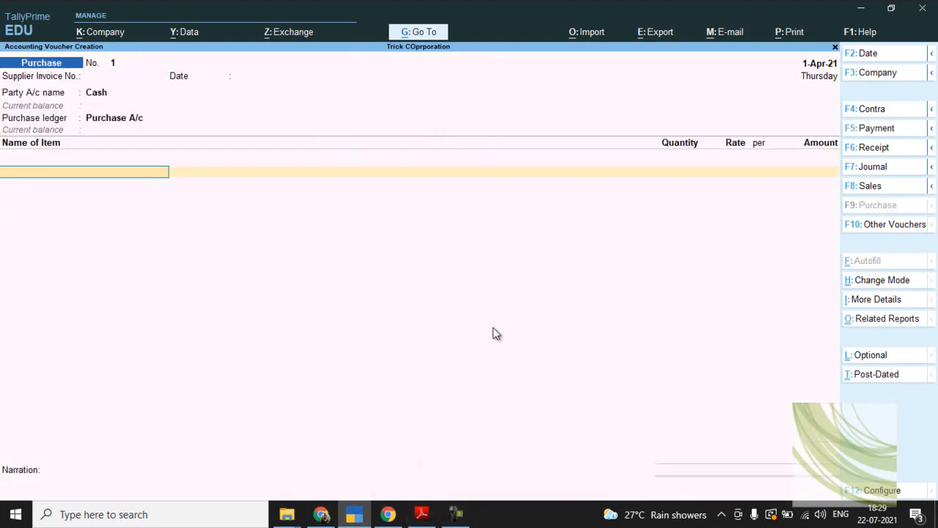
pyautogui.press('BackSpace')
pyautogui.press('BackSpace')
pyautogui.press('BackSpace')
pyautogui.press('BackSpace')
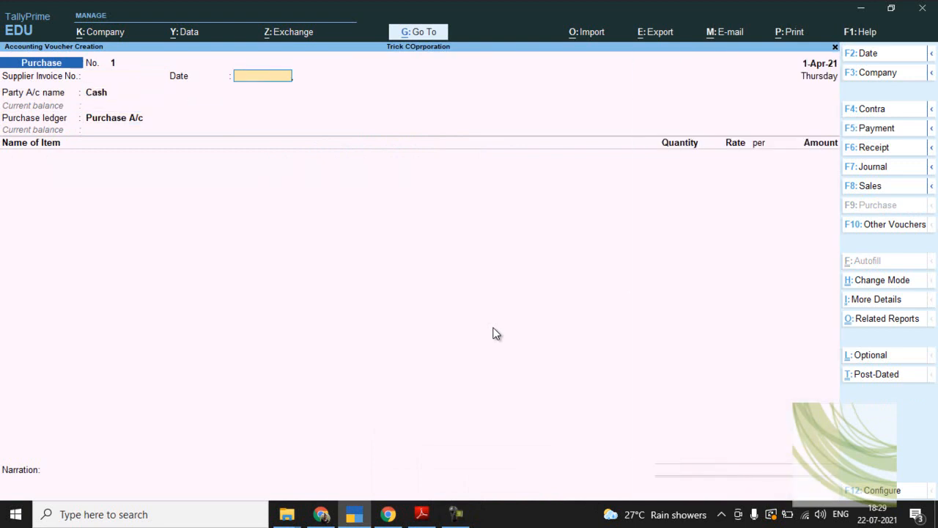
# Step: Enter the supplier invoice number SA-00009/21-22 dated 1-Apr-21 in the Purchase voucher, adapting the sample in volume6.pdf
pyautogui.hotkey('alt', 'Tab')
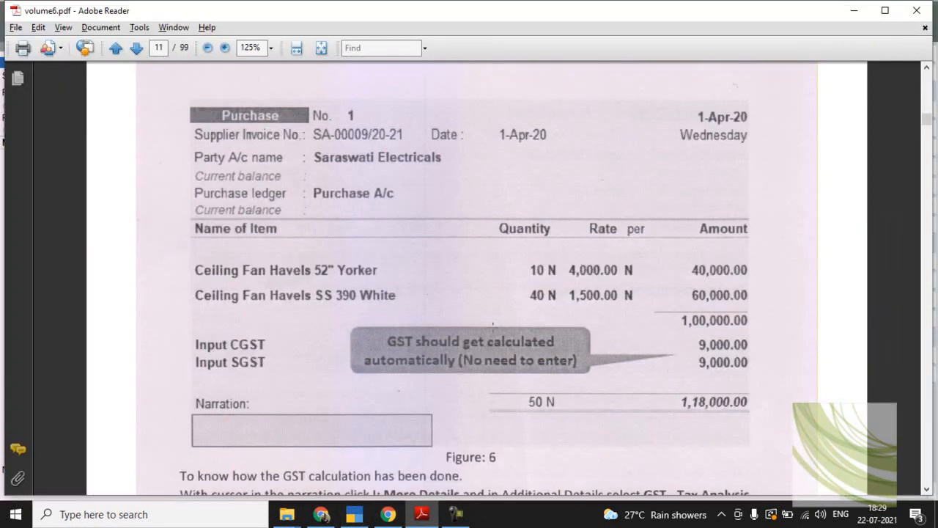
pyautogui.hotkey('alt', 'Tab')
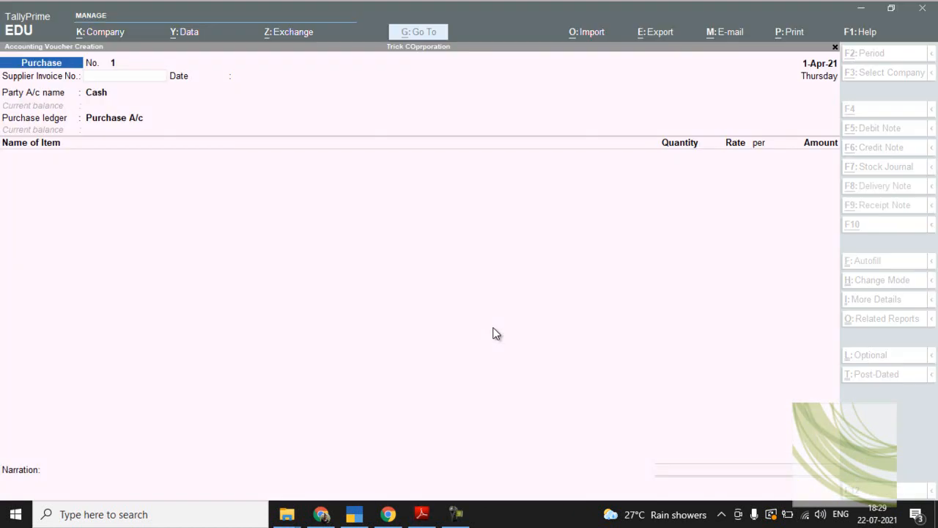
pyautogui.write('SA-0')
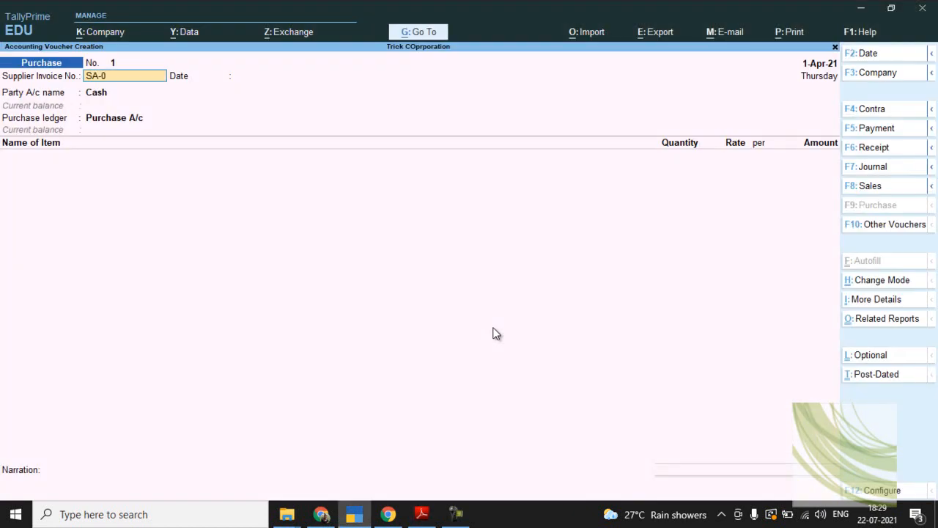
pyautogui.write('0009')
pyautogui.hotkey('alt', 'Tab')
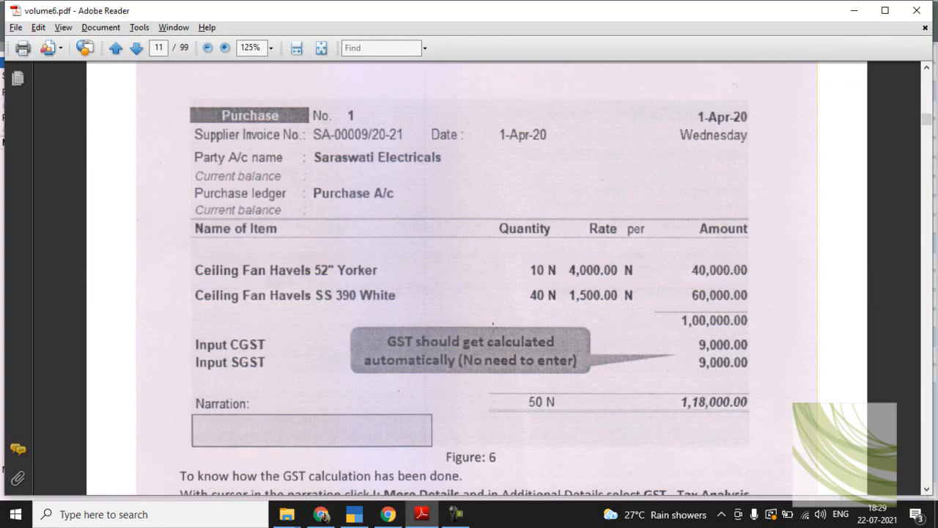
pyautogui.hotkey('alt', 'Tab')
pyautogui.write('/21')
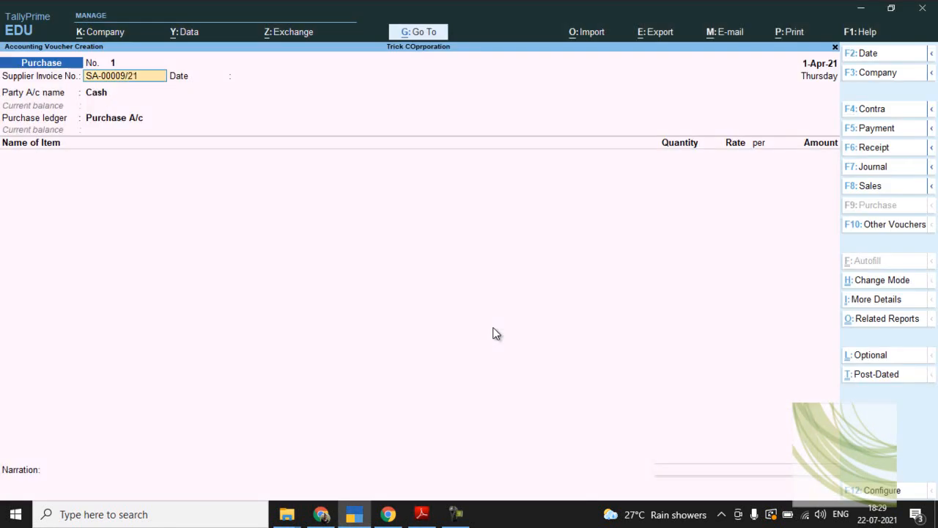
pyautogui.write('-22')
pyautogui.press('Return')
pyautogui.press('Return')
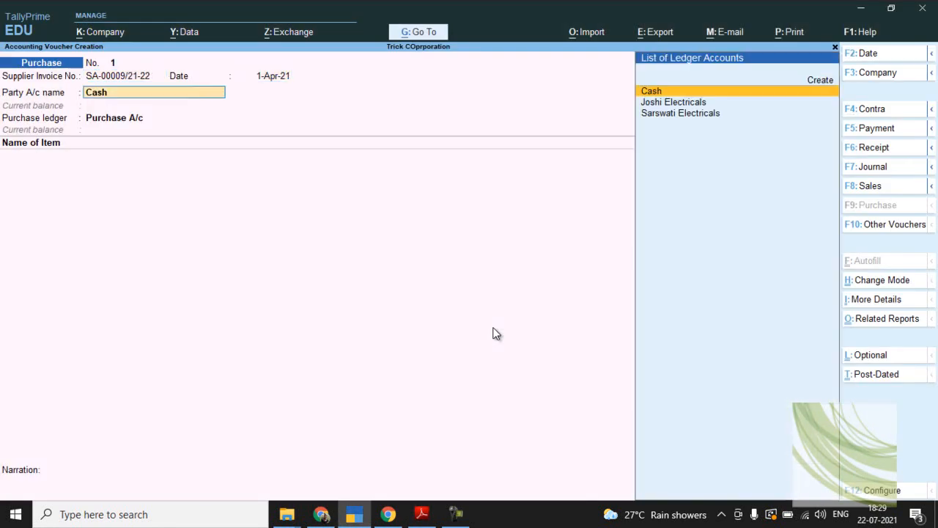
# Step: Choose Sarswati Electricals as the party, accept the receipt and party details as they are, and keep Purchase A/c as the purchase ledger
pyautogui.hotkey('alt', 'Tab')
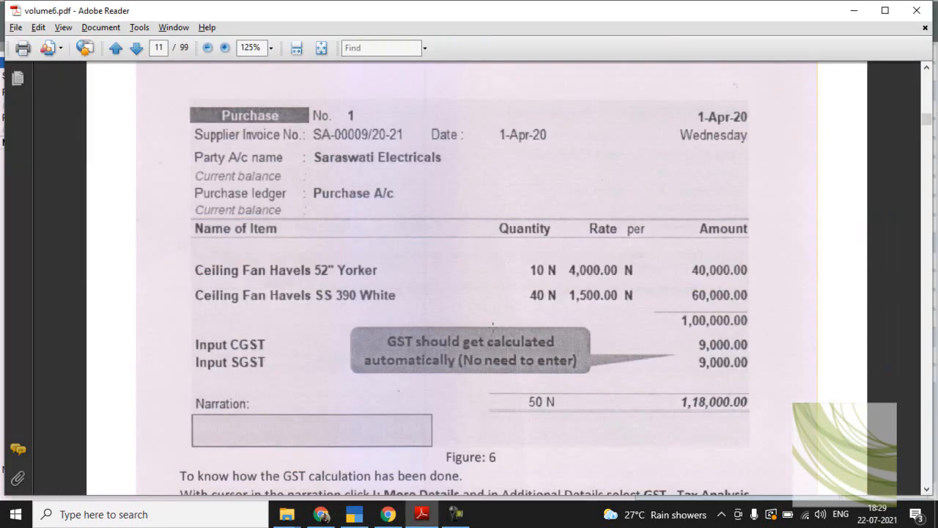
pyautogui.hotkey('alt', 'Tab')
pyautogui.press('Down')
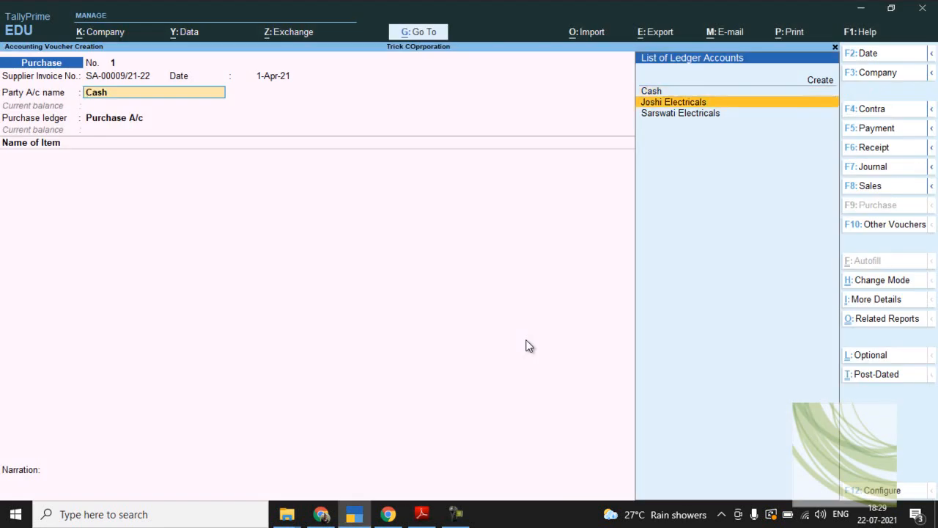
pyautogui.press('Down')
pyautogui.press('Return')
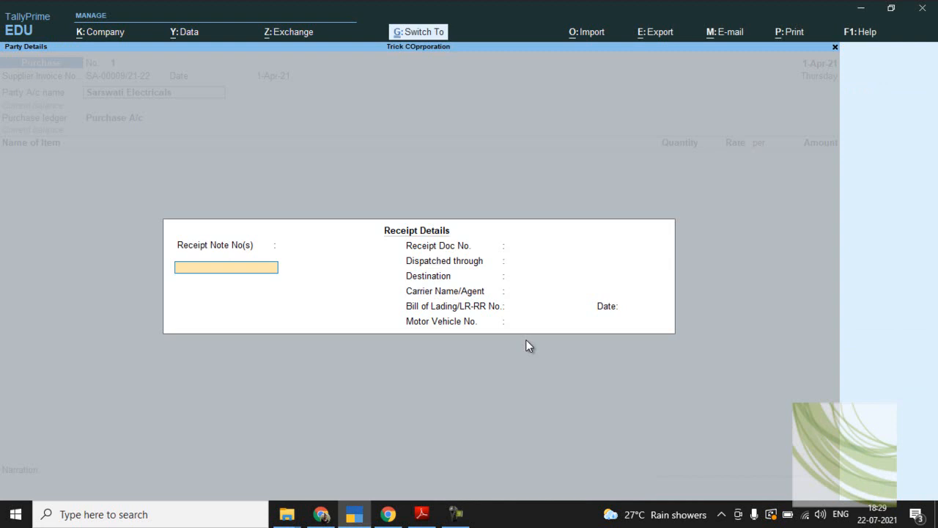
pyautogui.hotkey('ctrl', 'a')
pyautogui.hotkey('ctrl', 'a')
pyautogui.hotkey('alt', 'Tab')
pyautogui.hotkey('alt', 'Tab')
pyautogui.press('Return')
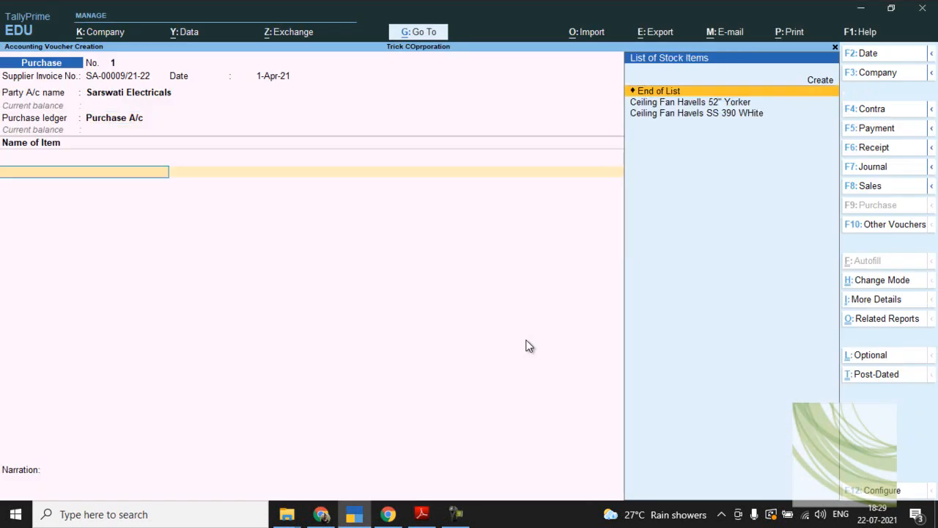
# Step: Add the item Ceiling Fan Havells 52" Yorker with quantity 10 N and rate 4,000 to the Purchase voucher
pyautogui.press('Return')
pyautogui.press('BackSpace')
pyautogui.hotkey('alt', 'Tab')
pyautogui.hotkey('alt', 'Tab')
pyautogui.press('Down')
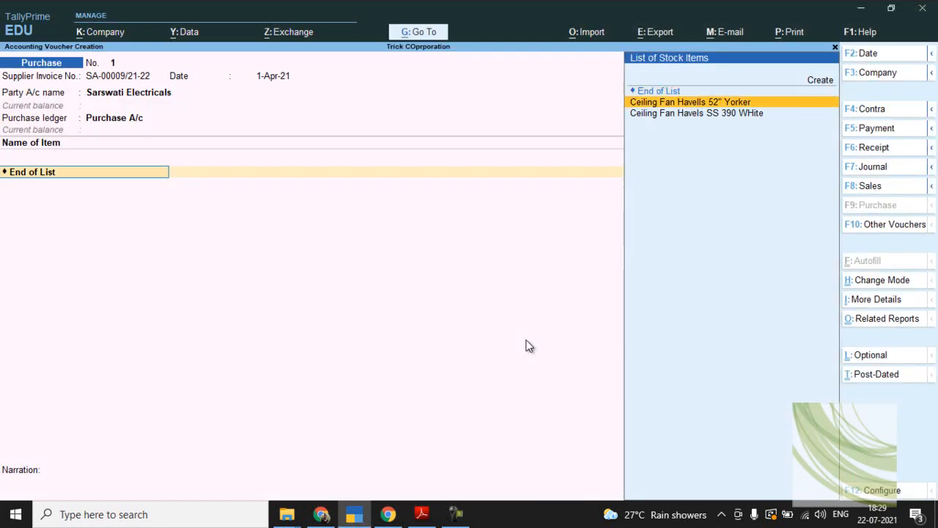
pyautogui.press('Return')
pyautogui.hotkey('alt', 'Tab')
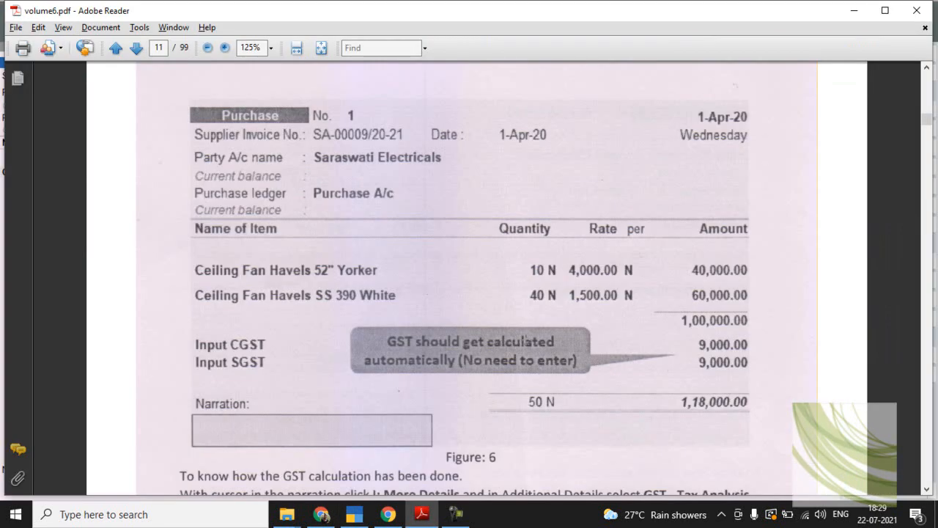
pyautogui.hotkey('alt', 'Tab')
pyautogui.write('10')
pyautogui.press('Return')
pyautogui.write('40000')
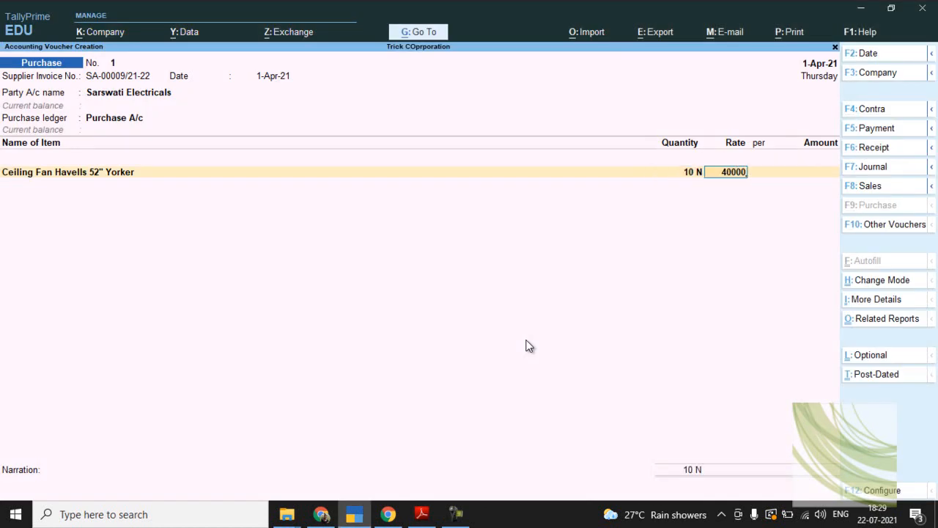
pyautogui.press('Return')
pyautogui.press('Return')
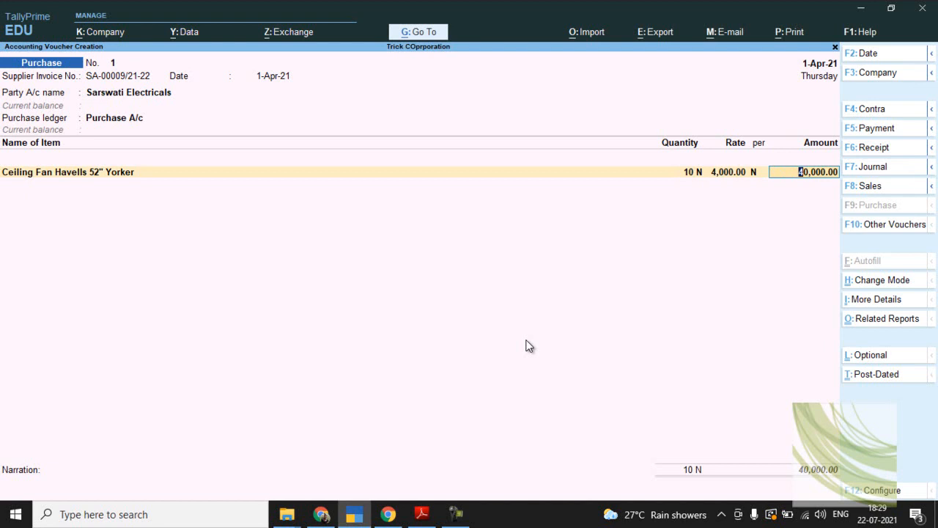
# Step: Add the item Ceiling Fan Havels SS 390 WHite with quantity 40 N and rate 1,500, then end the item list
pyautogui.press('Return')
pyautogui.press('Down')
pyautogui.press('Down')
pyautogui.press('Down')
pyautogui.press('Down')
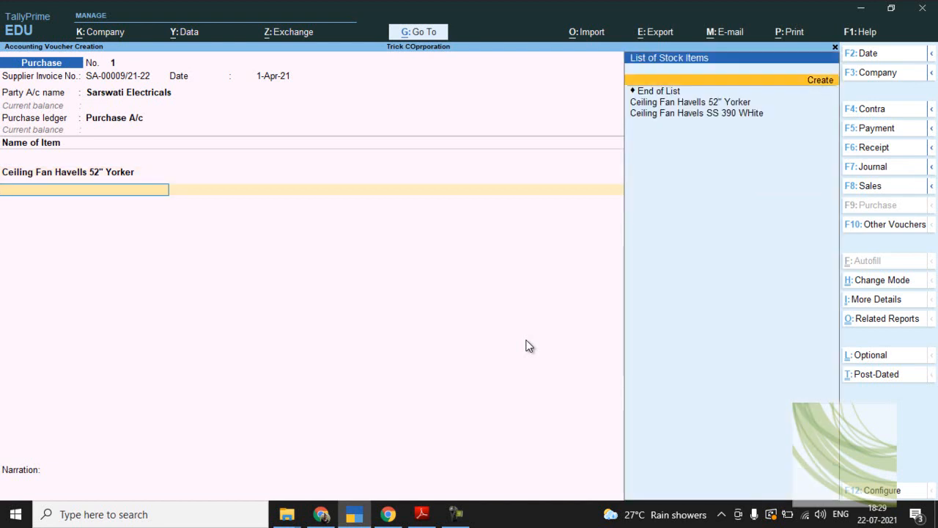
pyautogui.press('Return')
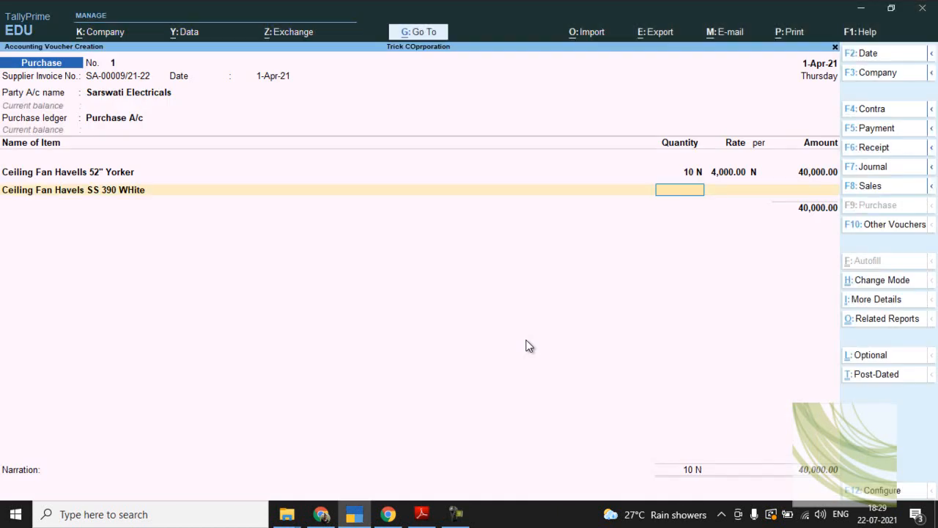
pyautogui.write('40')
pyautogui.press('Return')
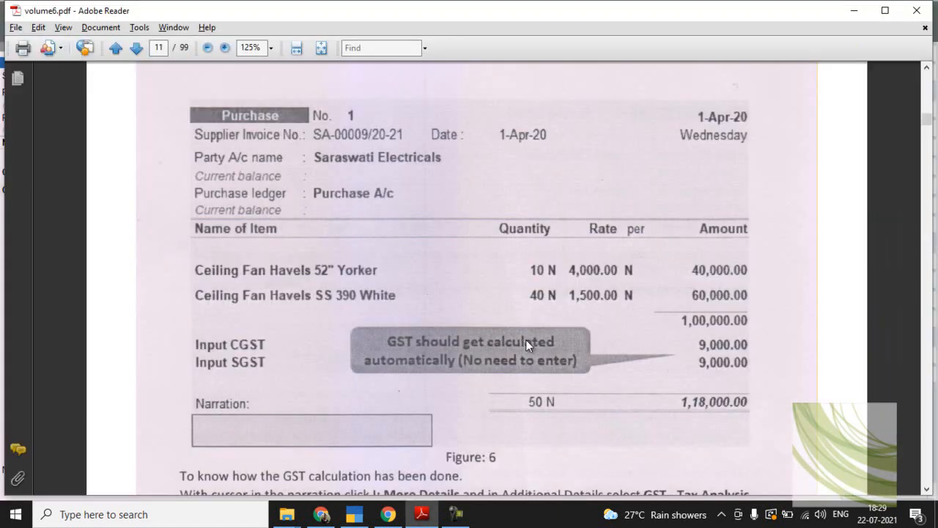
pyautogui.hotkey('alt', 'Tab')
pyautogui.write('1500')
pyautogui.press('Return')
pyautogui.press('Return')
pyautogui.press('Return')
pyautogui.press('Return')
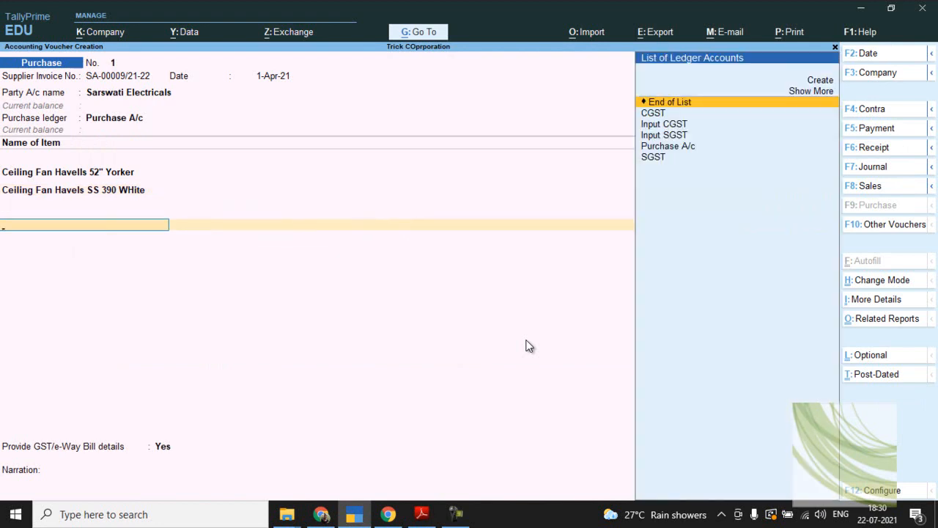
# Step: Compare the Purchase voucher's item lines and pending tax ledgers with the sample voucher in volume6.pdf
pyautogui.hotkey('alt', 'Tab')
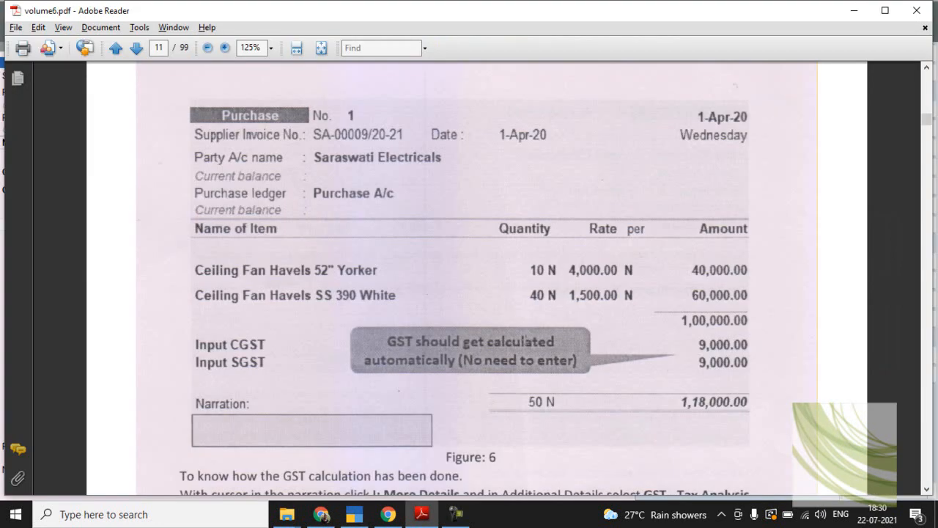
pyautogui.hotkey('alt', 'Tab')
pyautogui.press('BackSpace')
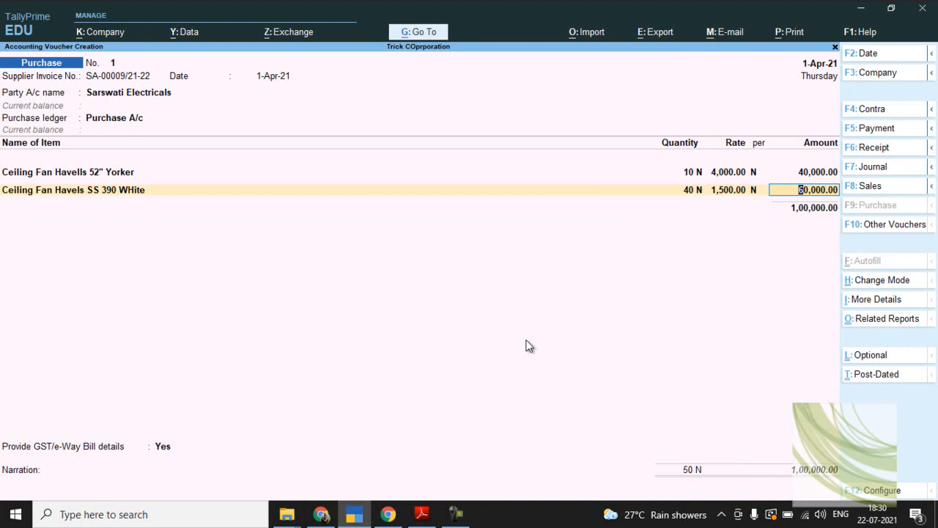
pyautogui.press('Return')
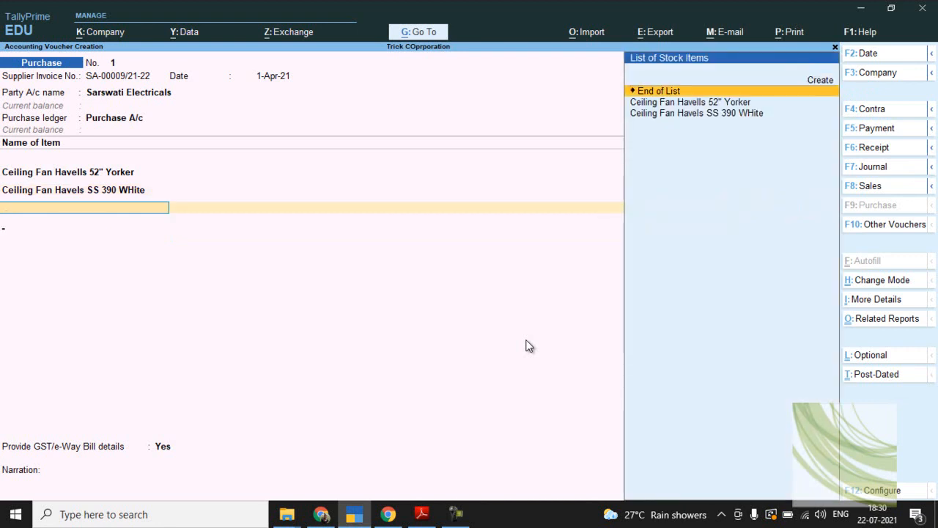
pyautogui.press('Return')
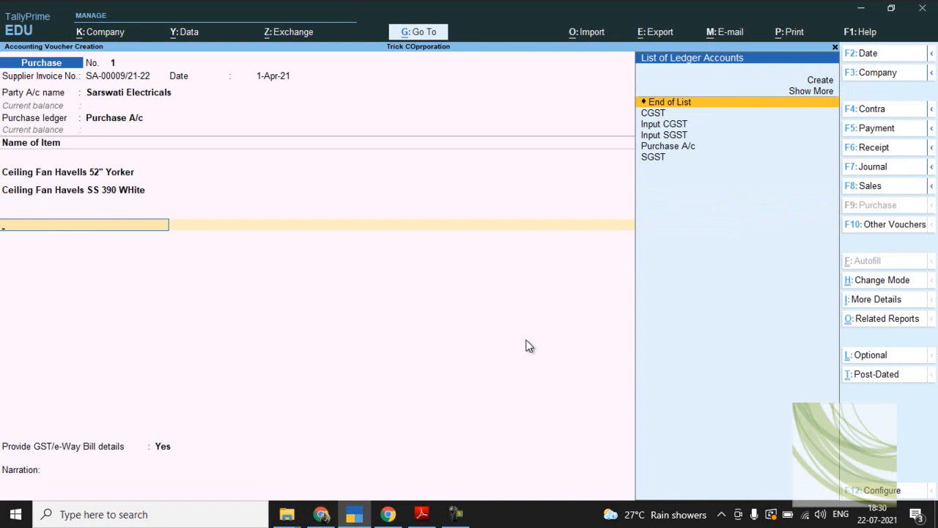
pyautogui.press('BackSpace')
pyautogui.press('Return')
pyautogui.press('Return')
pyautogui.hotkey('alt', 'Tab')
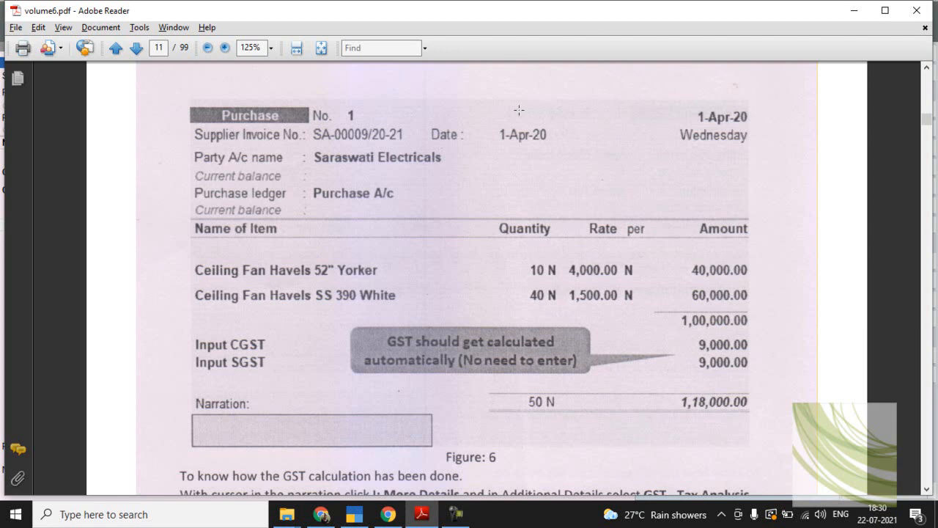
pyautogui.hotkey('alt', 'Tab')
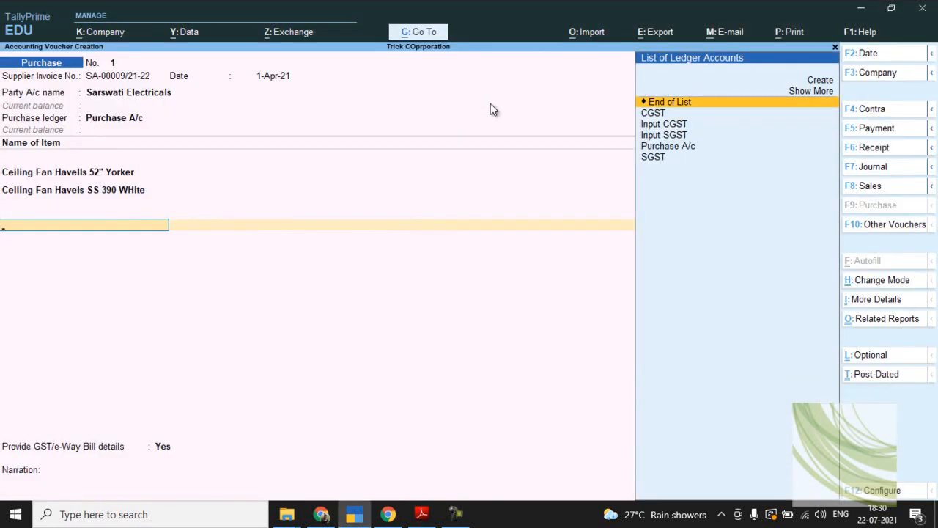
# Step: Add the Input CGST ledger below the items with its automatically calculated amount
pyautogui.press('Down')
pyautogui.press('Down')
pyautogui.press('Return')
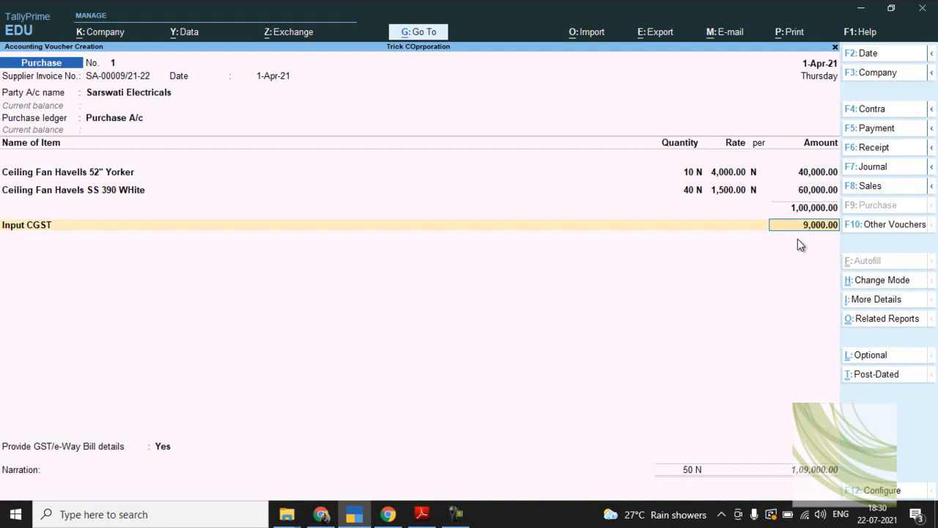
pyautogui.press('Return')
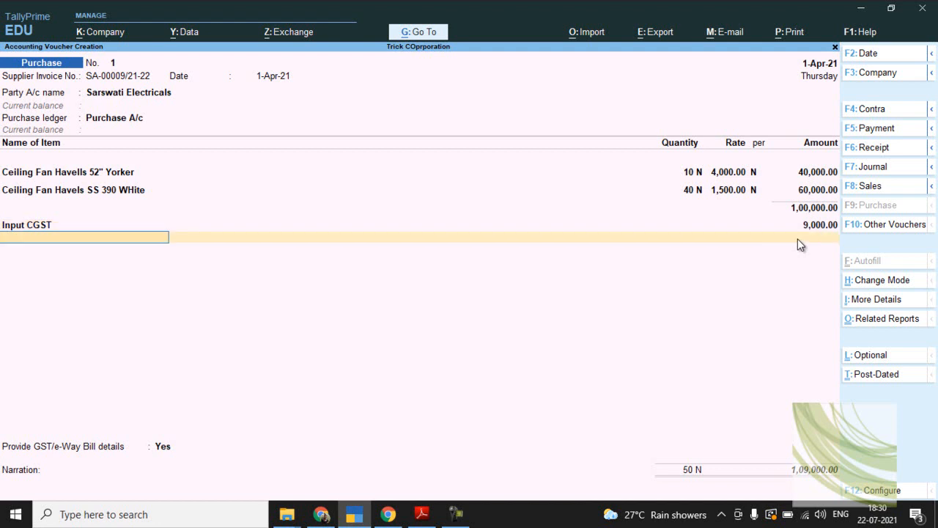
# Step: Add the Input SGST ledger with its automatically calculated amount and end the ledger list
pyautogui.press('Down')
pyautogui.press('Down')
pyautogui.press('Down')
pyautogui.press('Down')
pyautogui.press('Down')
pyautogui.press('Down')
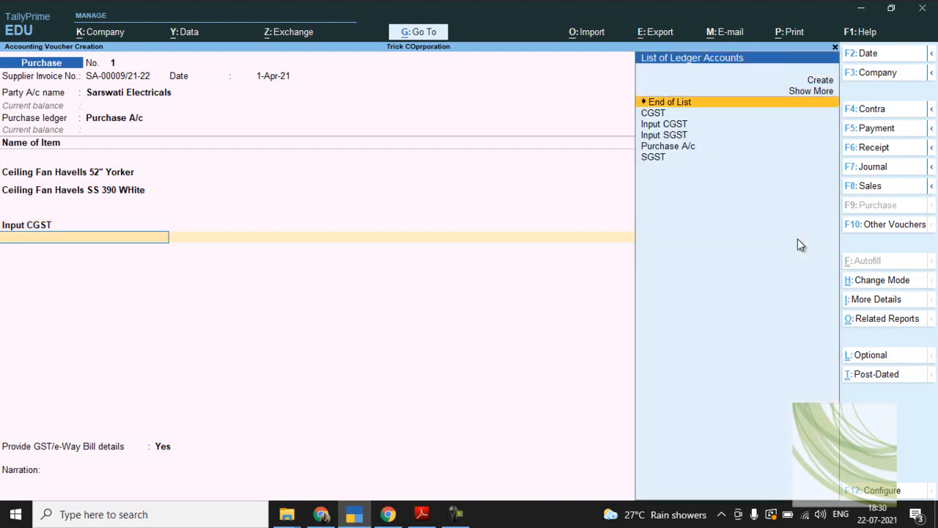
pyautogui.press('Return')
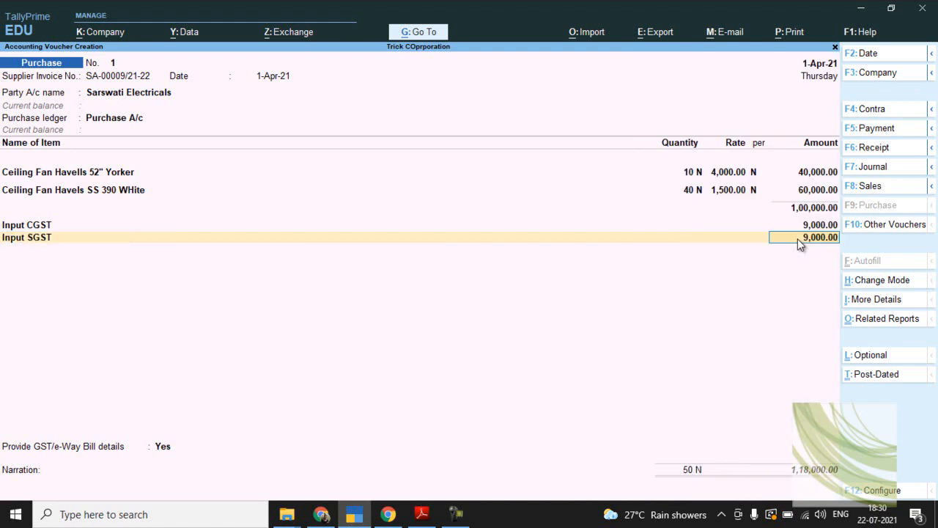
pyautogui.press('Return')
pyautogui.press('Return')
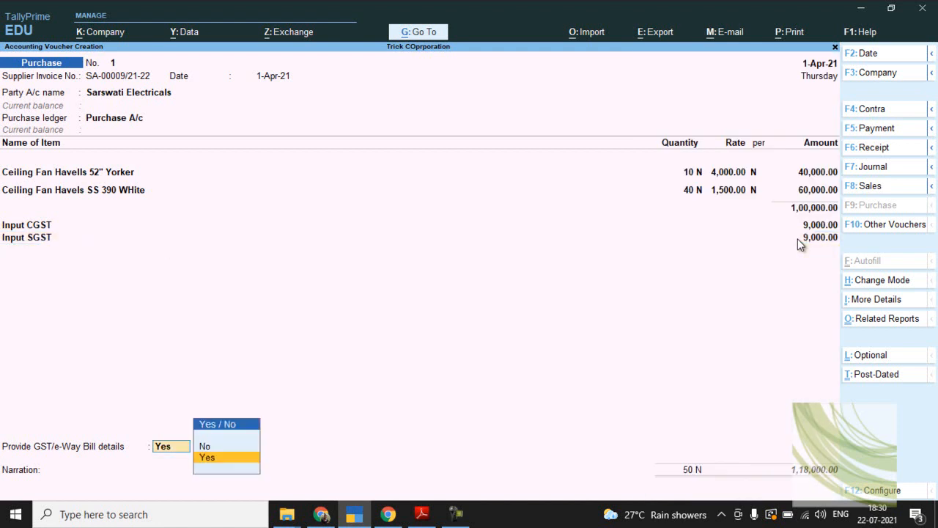
# Step: Consult the steps following the sample voucher in volume6.pdf, then accept the GST/e-Way Bill details in TallyPrime as they are
pyautogui.hotkey('alt', 'Tab')
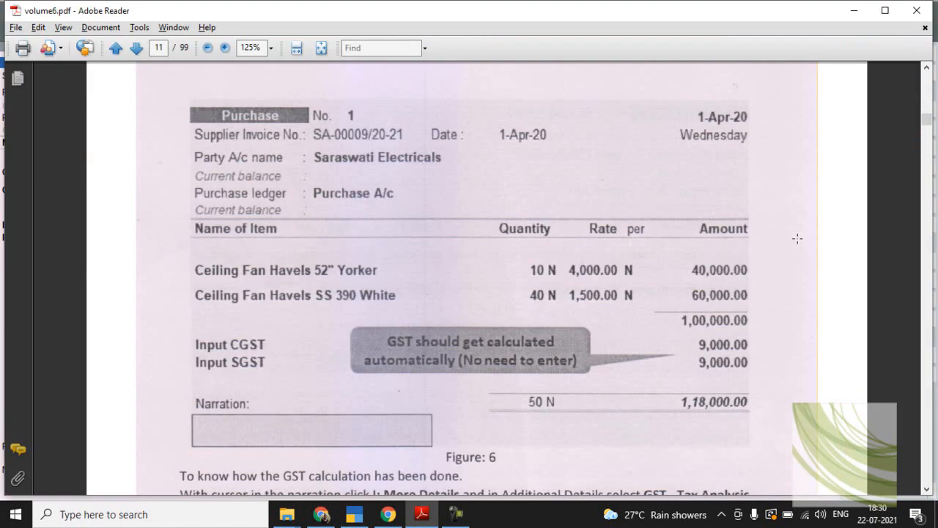
pyautogui.scroll(-5, 798, 238)
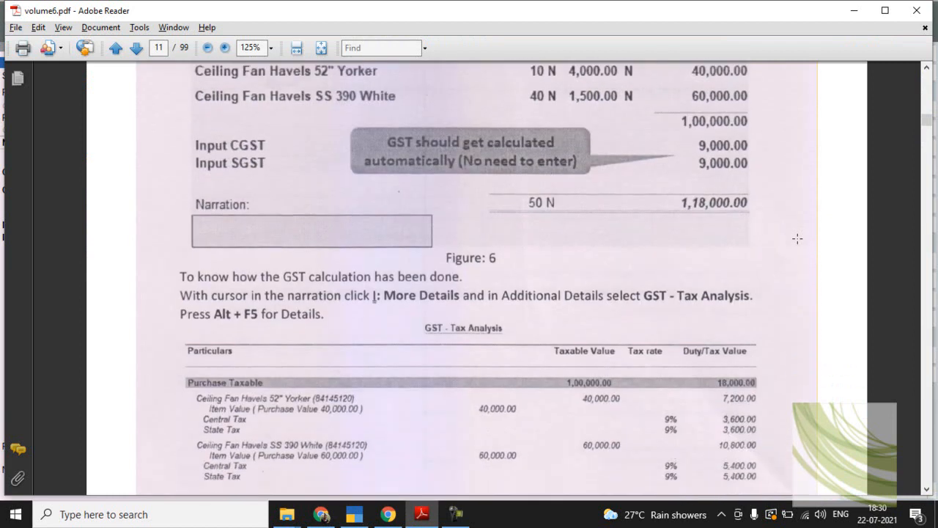
pyautogui.hotkey('alt', 'Tab')
pyautogui.press('Return')
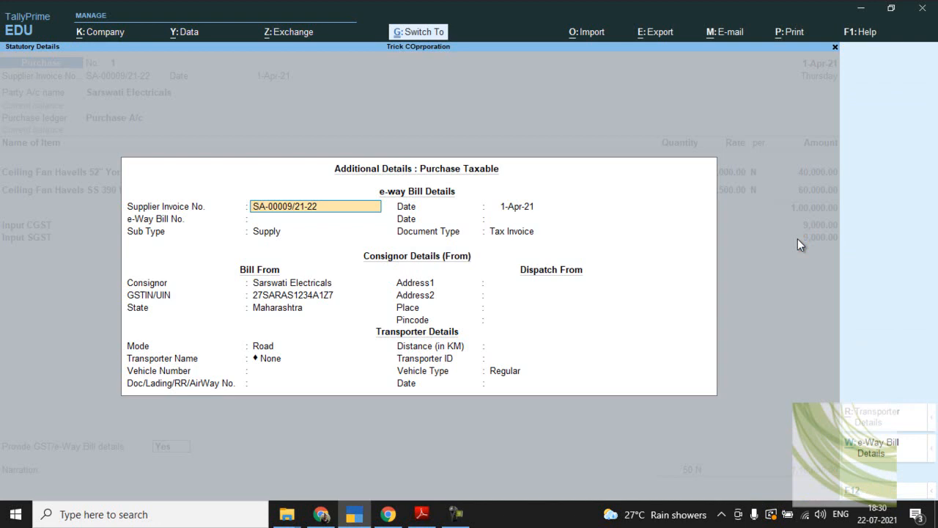
pyautogui.hotkey('ctrl', 'a')
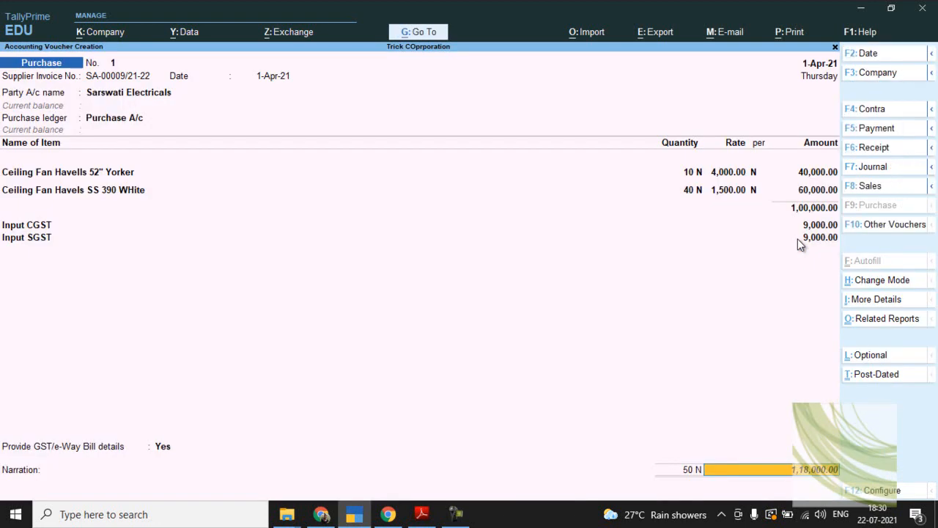
# Step: Keep the bill-wise New Ref SA-00009/21-22 for the full amount, leave the narration blank and save the Purchase voucher
pyautogui.press('Return')
pyautogui.press('Return')
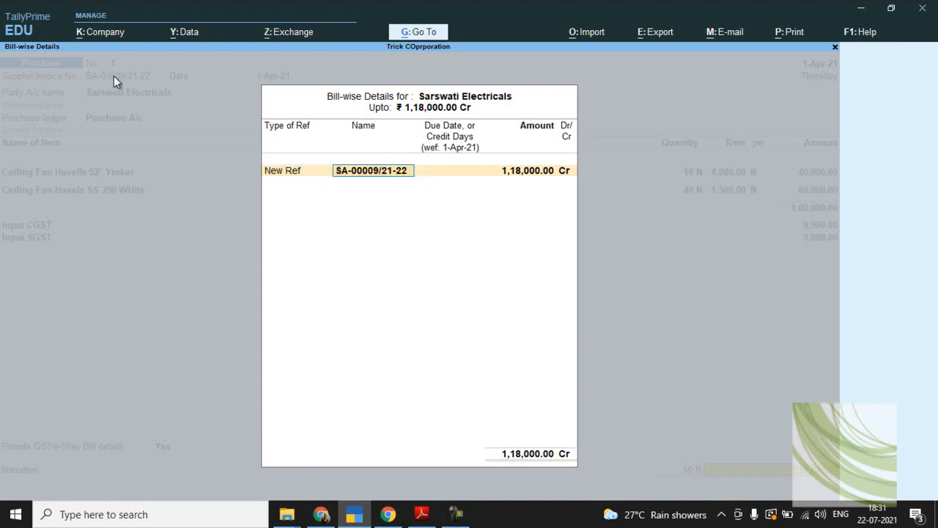
pyautogui.press('Return')
pyautogui.press('Return')
pyautogui.press('Return')
pyautogui.press('Return')
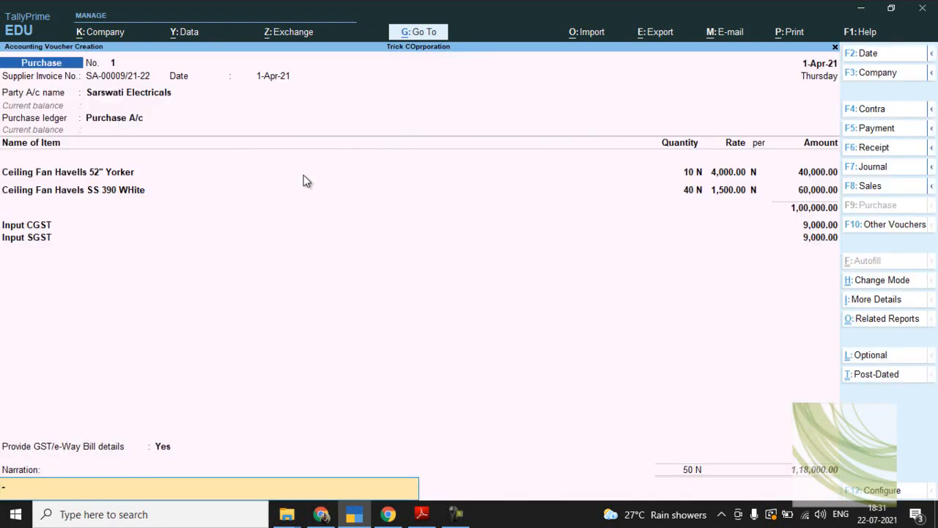
pyautogui.press('Return')
pyautogui.press('Return')
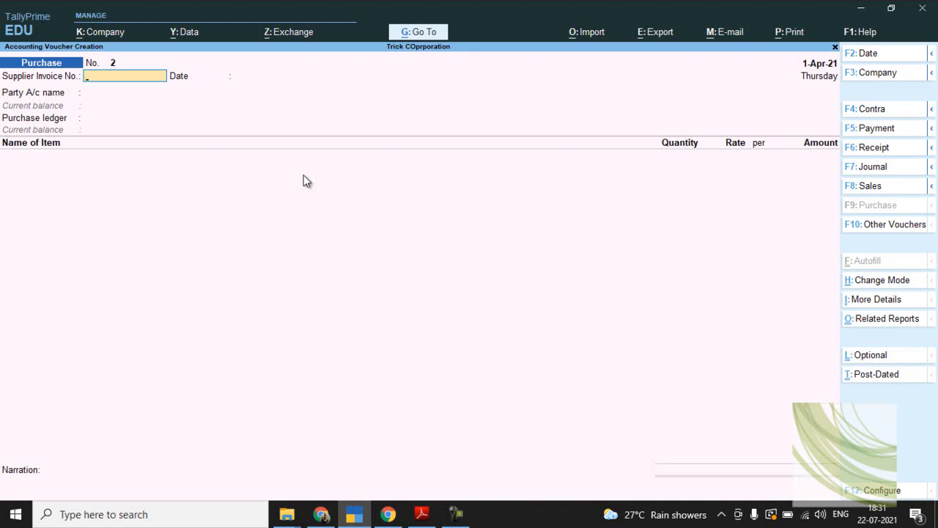
# Step: Switch to volume6.pdf and read the instructions for viewing the GST - Tax Analysis of the purchase
pyautogui.hotkey('alt', 'Tab')
pyautogui.scroll(-5, 302, 175)
pyautogui.scroll(-2, 303, 174)
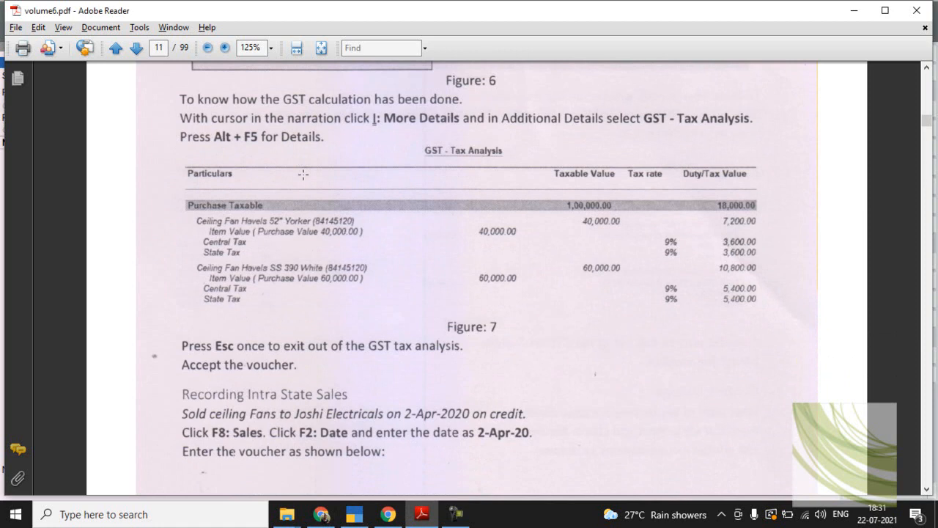
pyautogui.scroll(4, 302, 174)
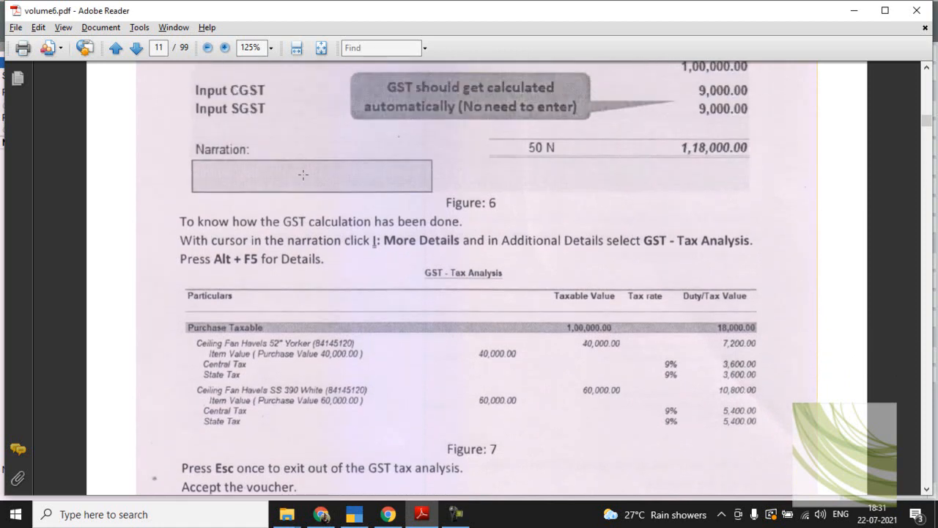
pyautogui.scroll(-3, 303, 175)
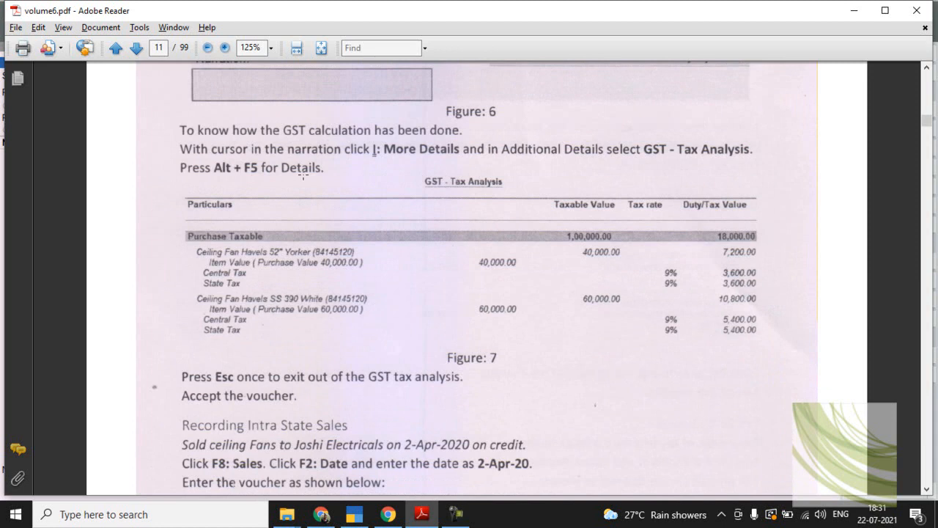
# Step: Switch back to TallyPrime, reopen the saved Purchase voucher for Sarswati Electricals and show its More Details
pyautogui.hotkey('alt', 'Tab')
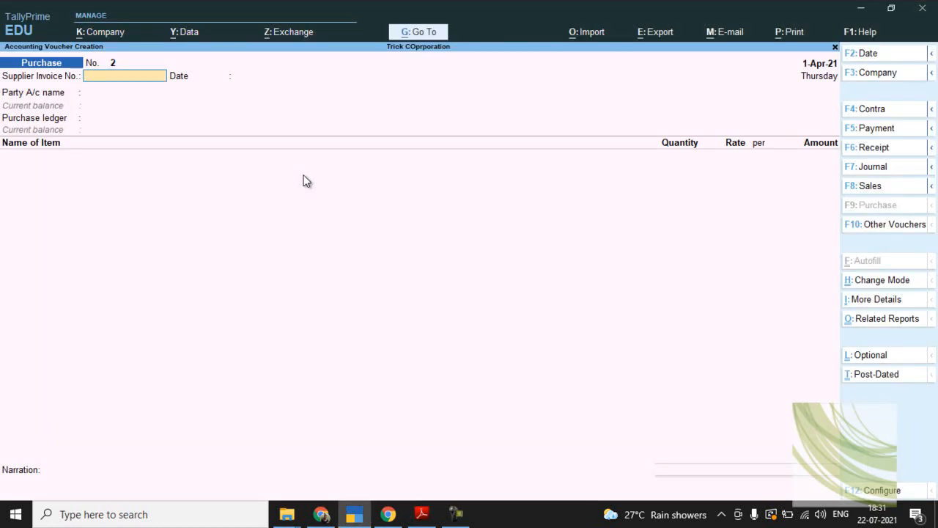
pyautogui.press('pageup')
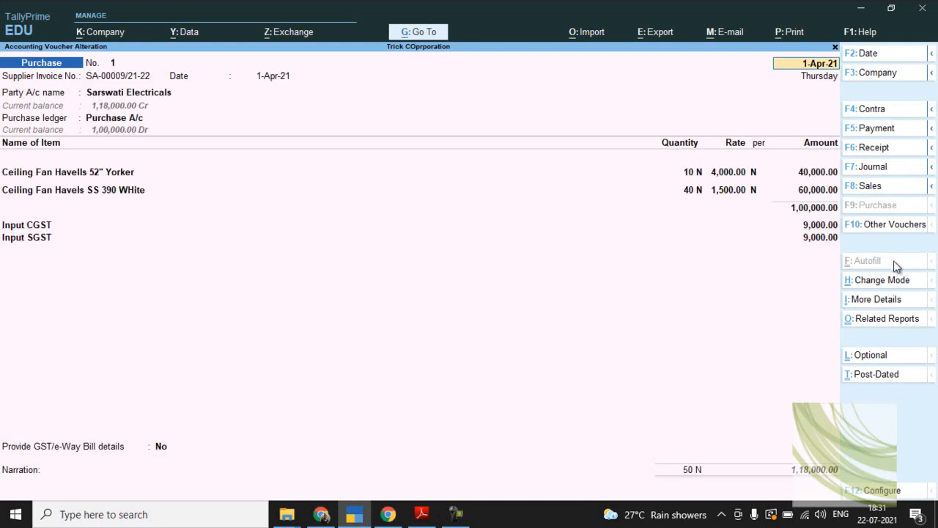
pyautogui.click(877, 300)
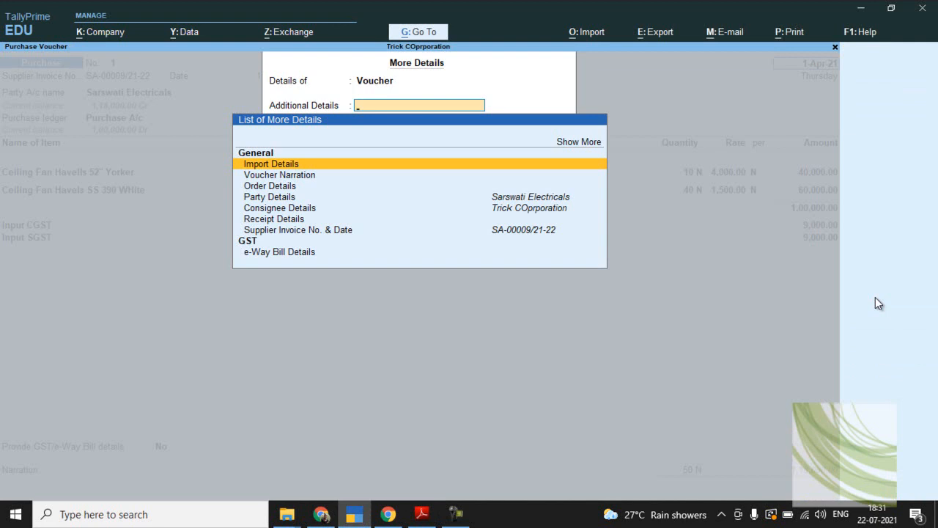
# Step: Look through the voucher's additional details for the GST - Tax Analysis option named in volume6.pdf
pyautogui.hotkey('alt', 'Tab')
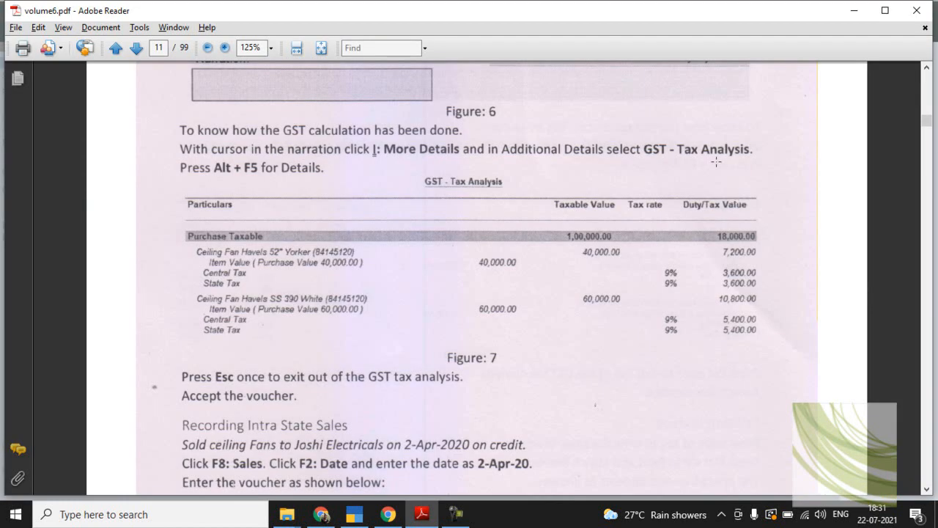
pyautogui.hotkey('alt', 'Tab')
pyautogui.press('Down')
pyautogui.press('Down')
pyautogui.press('Down')
pyautogui.press('Down')
pyautogui.press('Down')
pyautogui.press('Down')
pyautogui.press('Down')
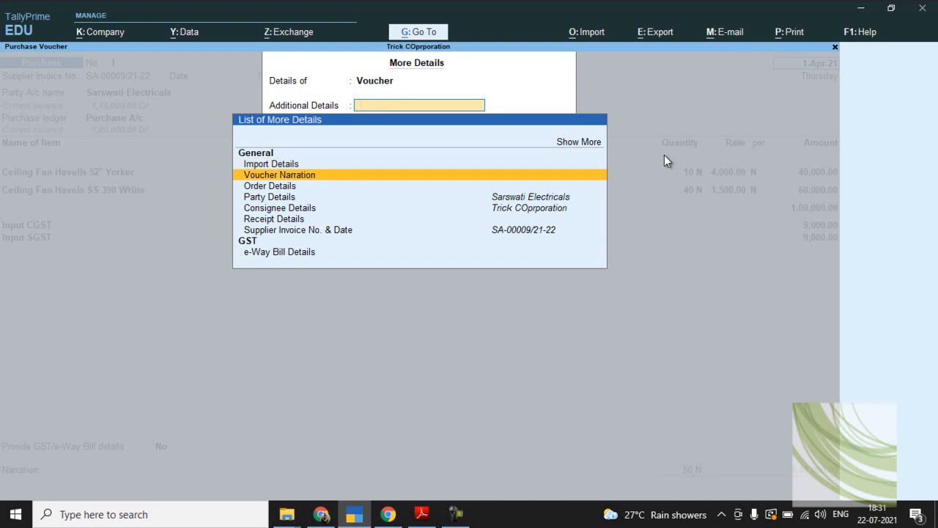
pyautogui.press('Down')
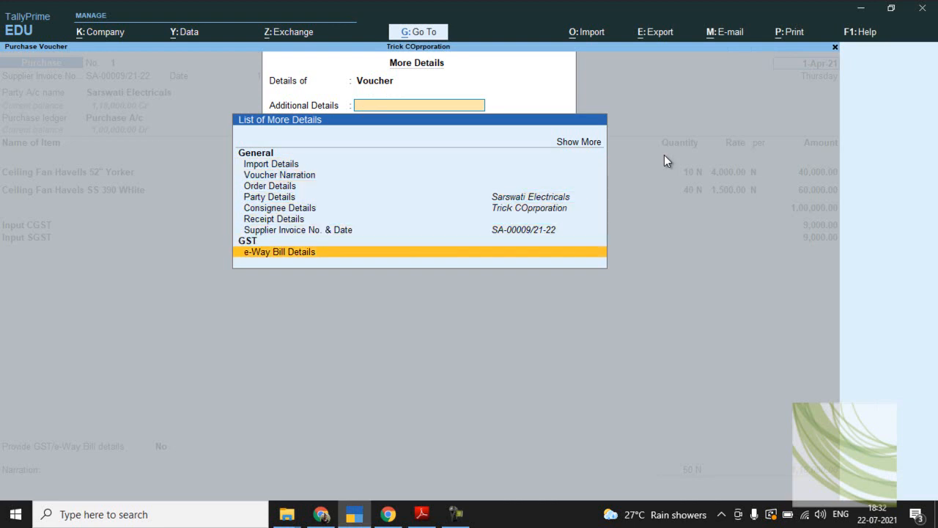
pyautogui.press('Up')
pyautogui.press('Up')
pyautogui.press('Up')
pyautogui.press('Up')
pyautogui.press('Up')
pyautogui.press('Up')
pyautogui.press('Up')
pyautogui.press('Up')
pyautogui.press('Up')
pyautogui.press('Down')
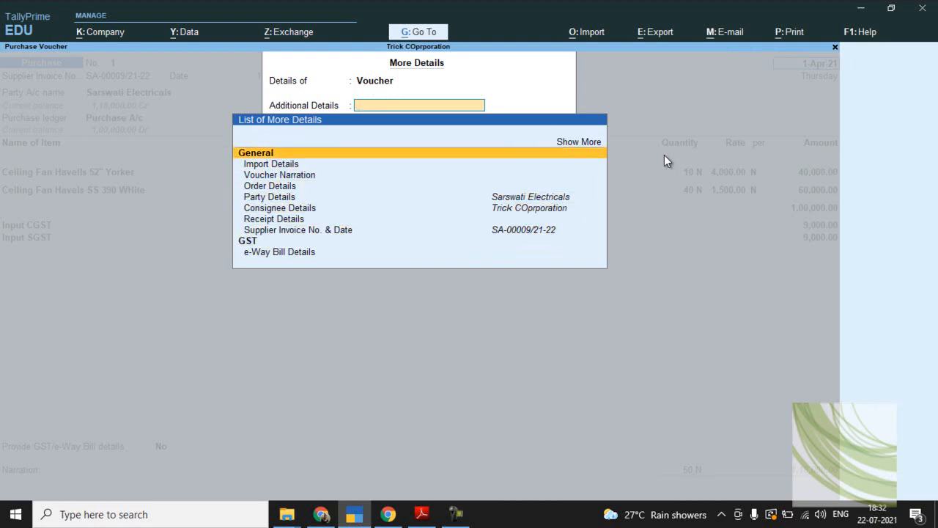
pyautogui.press('Down')
pyautogui.press('Return')
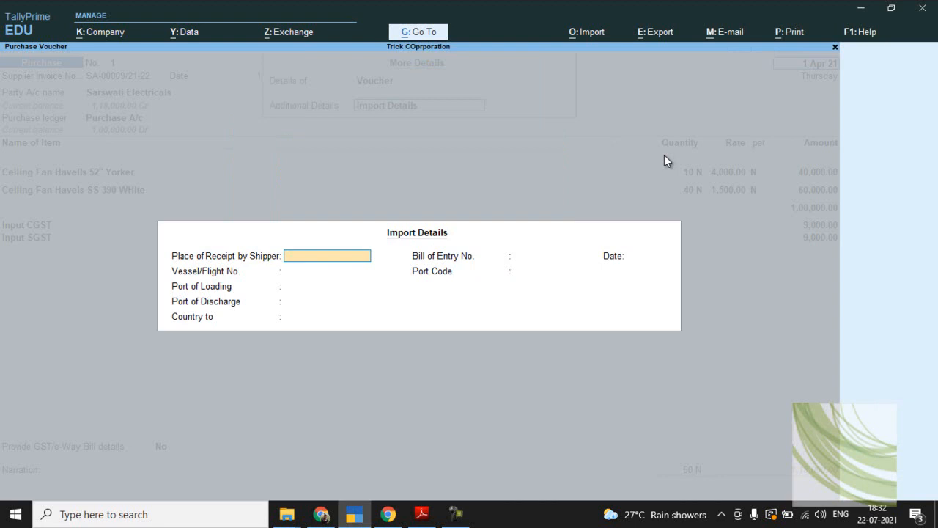
pyautogui.press('Escape')
pyautogui.press('Return')
pyautogui.hotkey('alt', 'Tab')
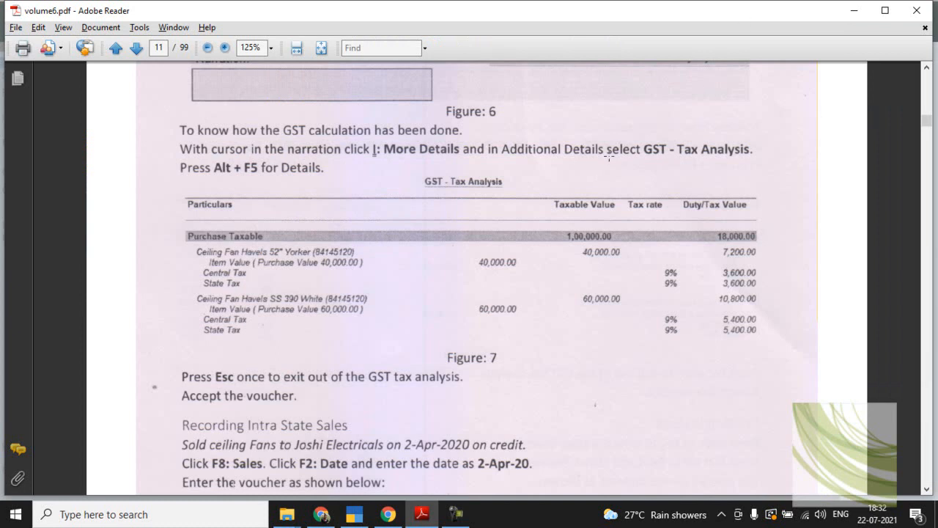
pyautogui.hotkey('alt', 'Tab')
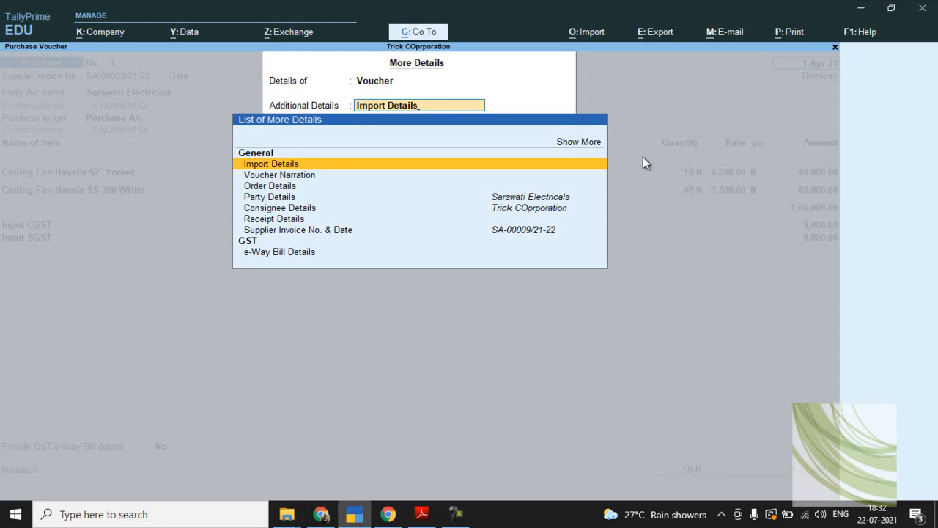
# Step: Show all additional details of the Purchase voucher and filter them by G to find GST - Tax Analysis, closing the list unchanged
pyautogui.press('Up')
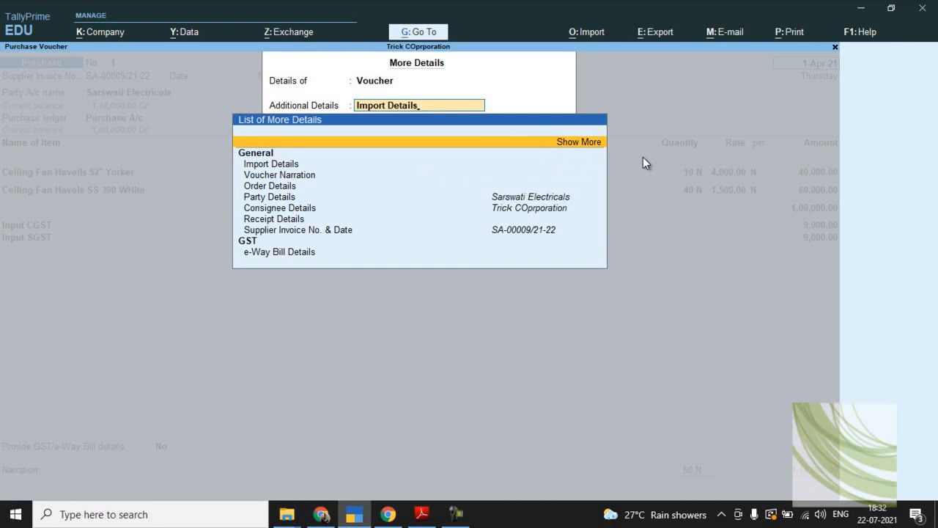
pyautogui.press('Return')
pyautogui.press('Down')
pyautogui.press('Down')
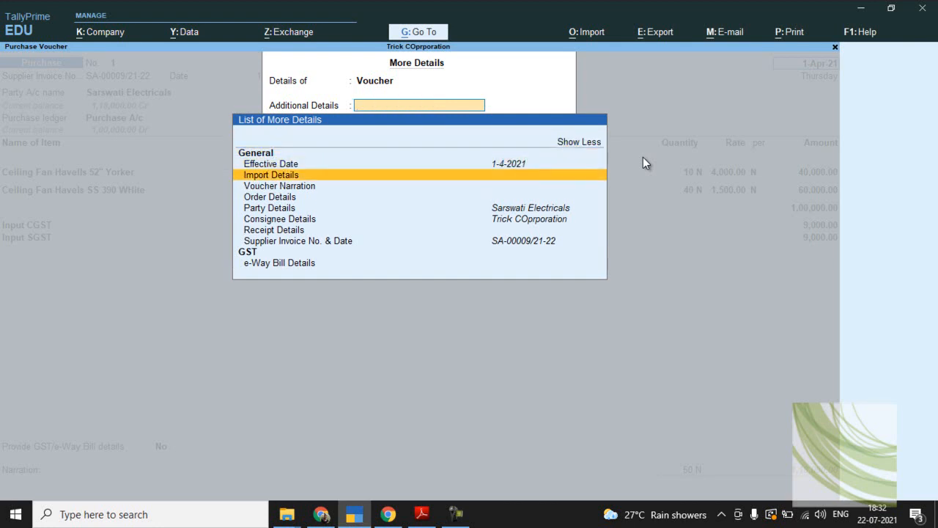
pyautogui.write('G')
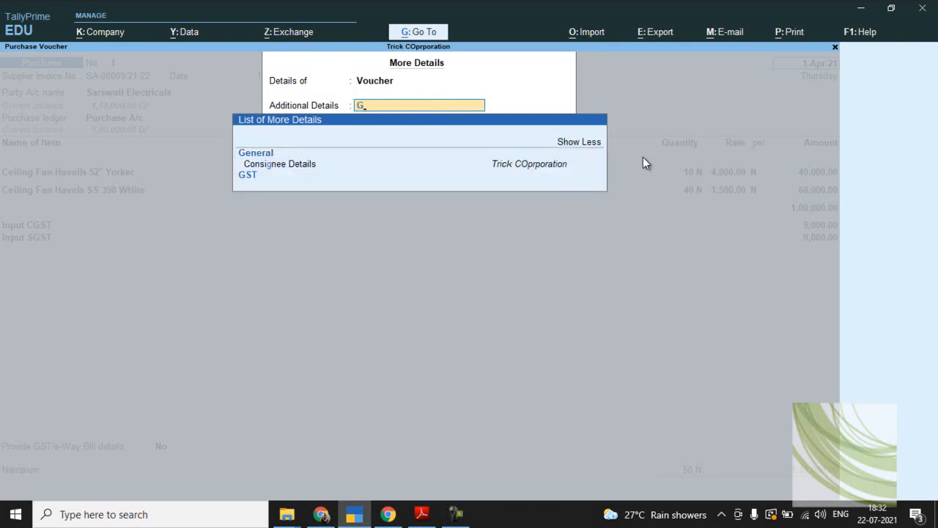
pyautogui.press('Down')
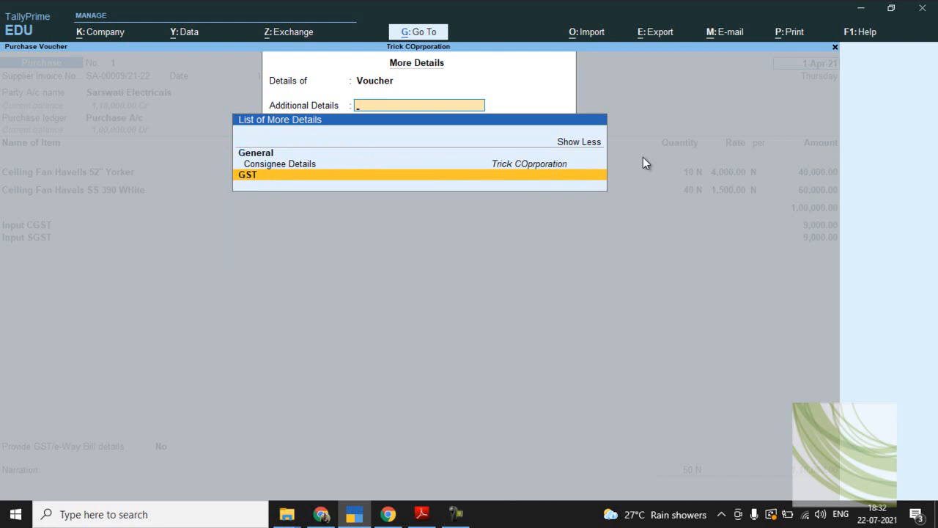
pyautogui.press('Escape')
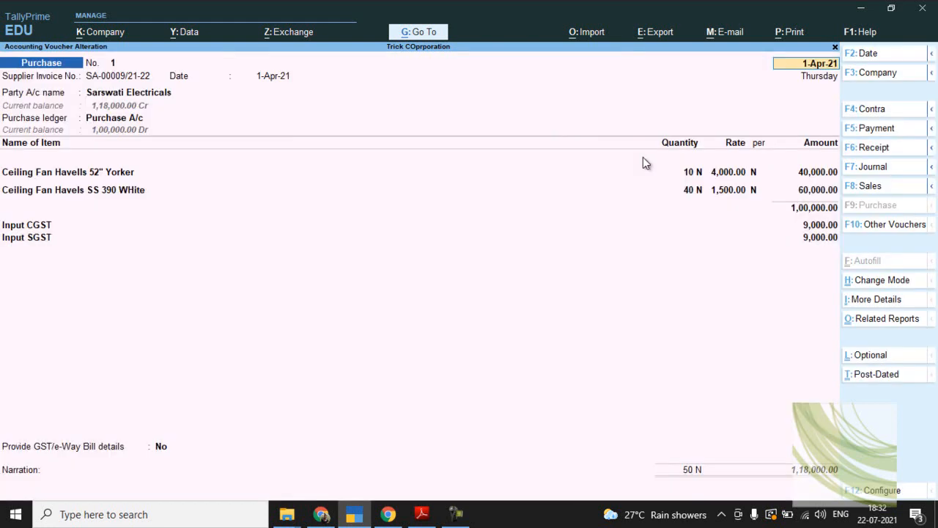
# Step: Recheck the GST - Tax Analysis instruction in volume6.pdf and inspect the Purchase voucher's e-Way Bill Details in TallyPrime
pyautogui.hotkey('alt', 'Tab')
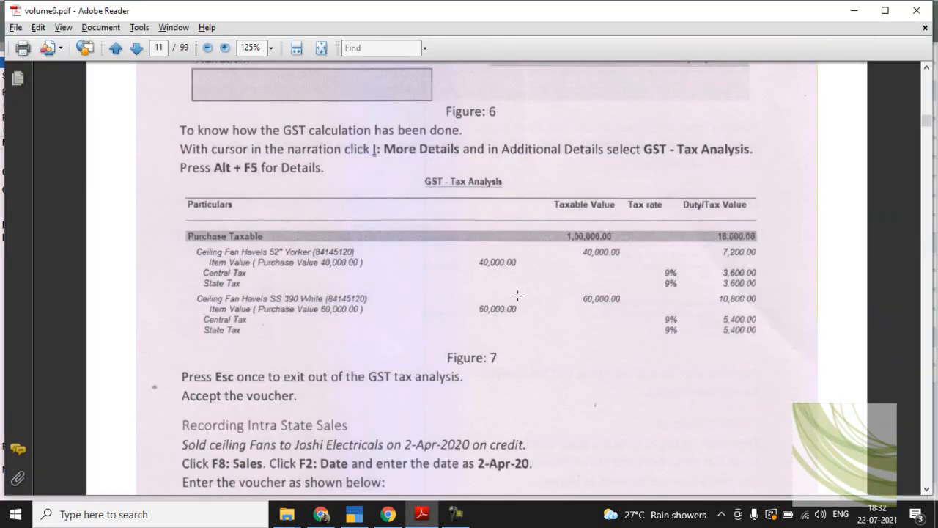
pyautogui.hotkey('alt', 'Tab')
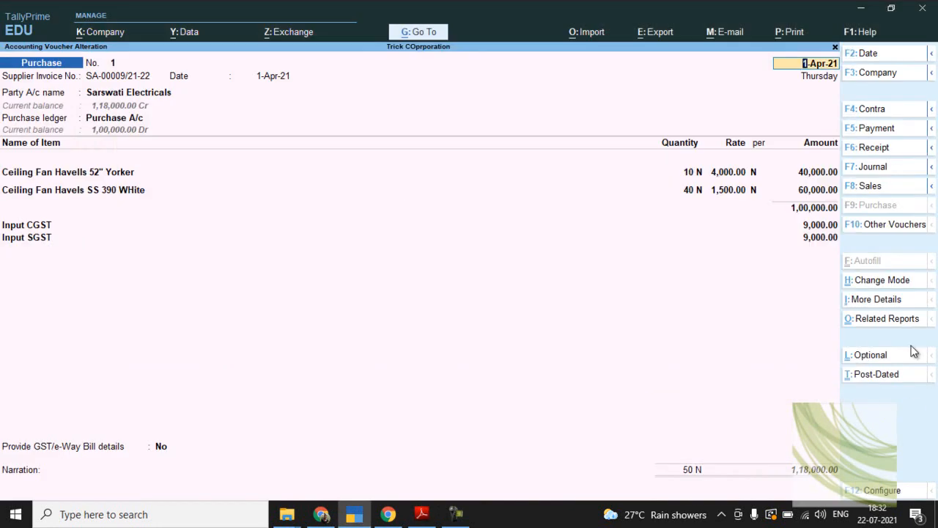
pyautogui.click(900, 300)
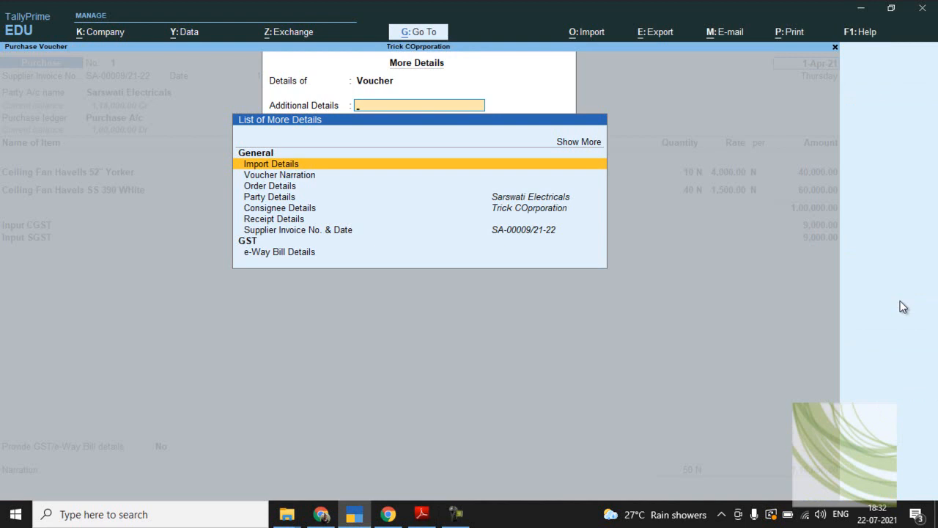
pyautogui.press('Down')
pyautogui.press('Down')
pyautogui.press('Down')
pyautogui.press('Down')
pyautogui.press('Down')
pyautogui.press('Down')
pyautogui.press('Down')
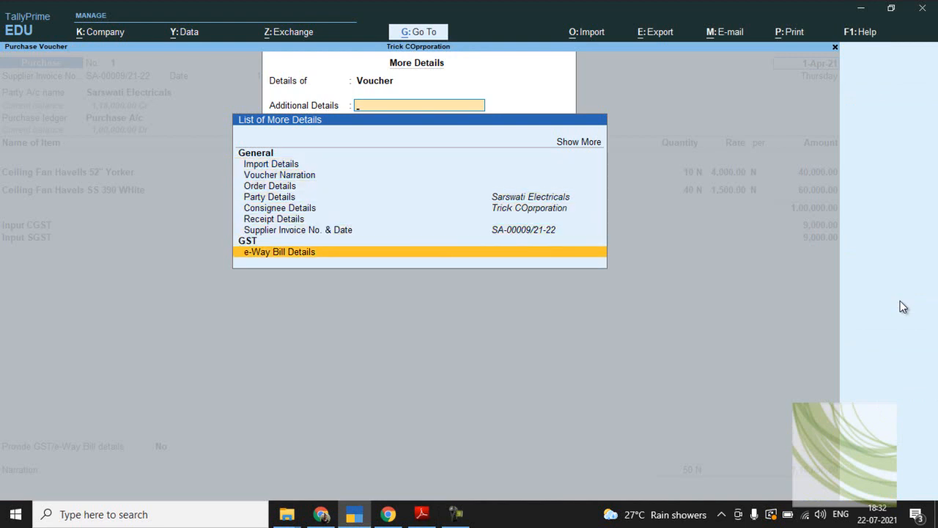
pyautogui.press('Return')
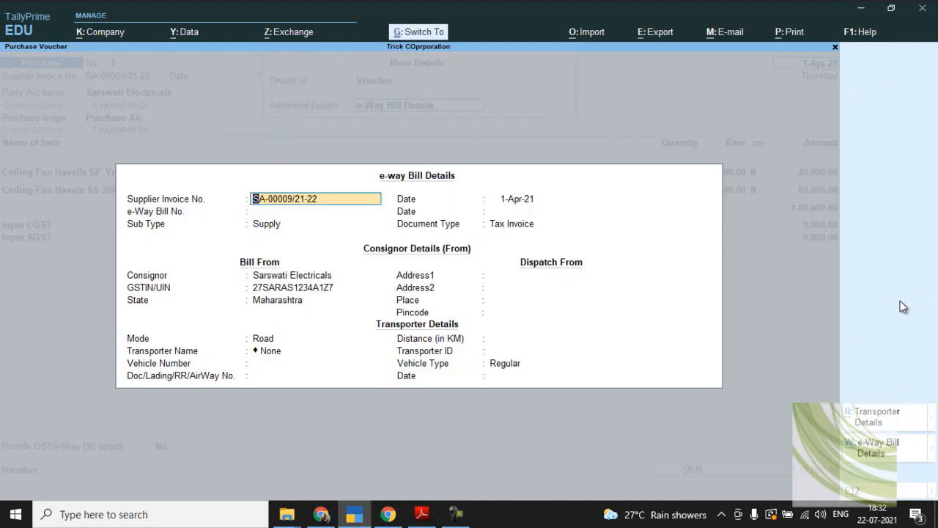
pyautogui.press('Escape')
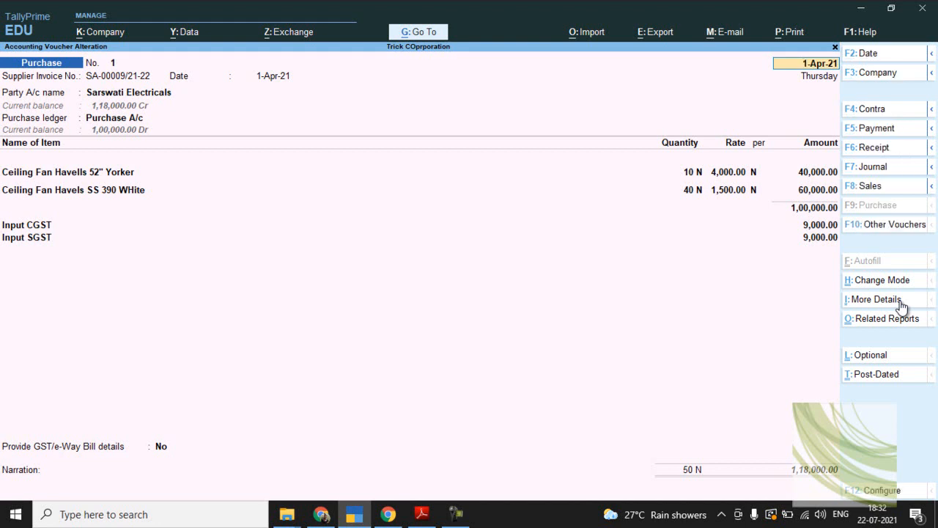
# Step: Reopen the Purchase voucher's More Details and search the full list of General and GST options for GST - Tax Analysis
pyautogui.click(902, 301)
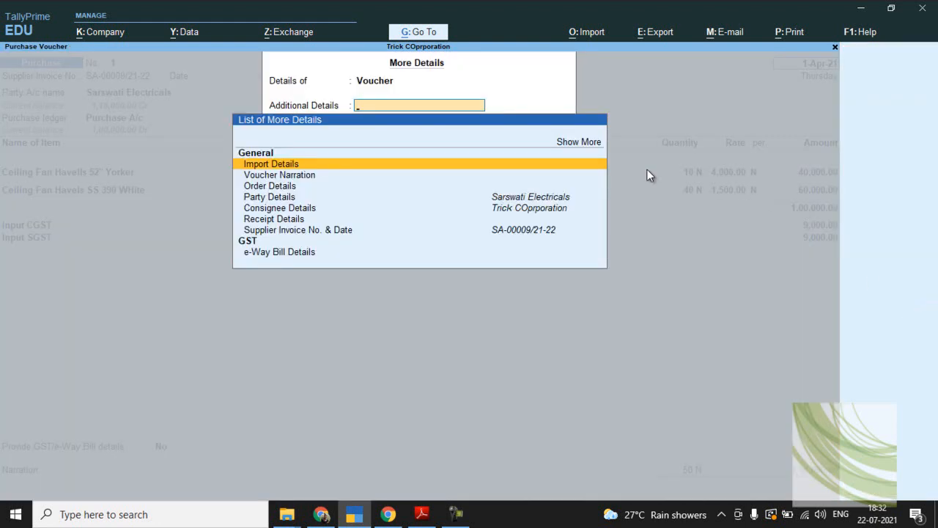
pyautogui.click(570, 146)
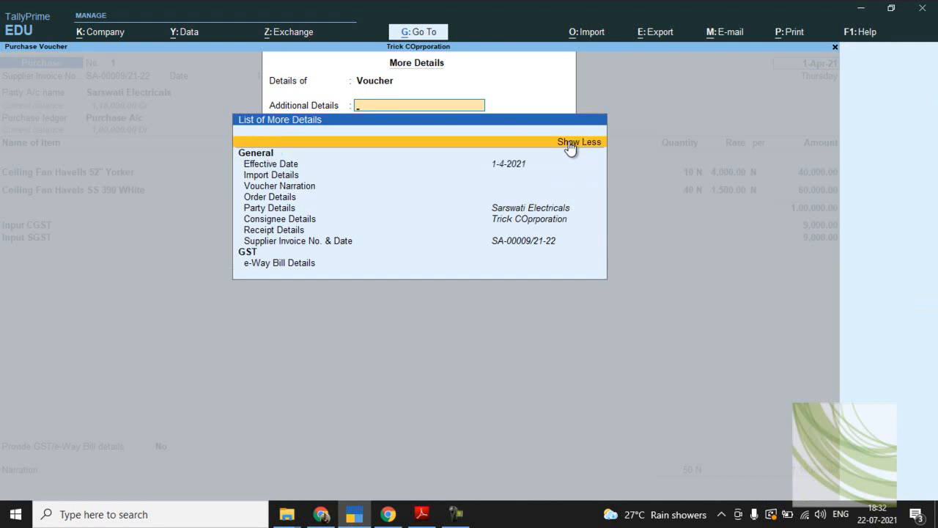
pyautogui.press('Down')
pyautogui.press('Down')
pyautogui.press('Down')
pyautogui.press('Down')
pyautogui.press('Down')
pyautogui.press('Down')
pyautogui.press('Down')
pyautogui.press('Down')
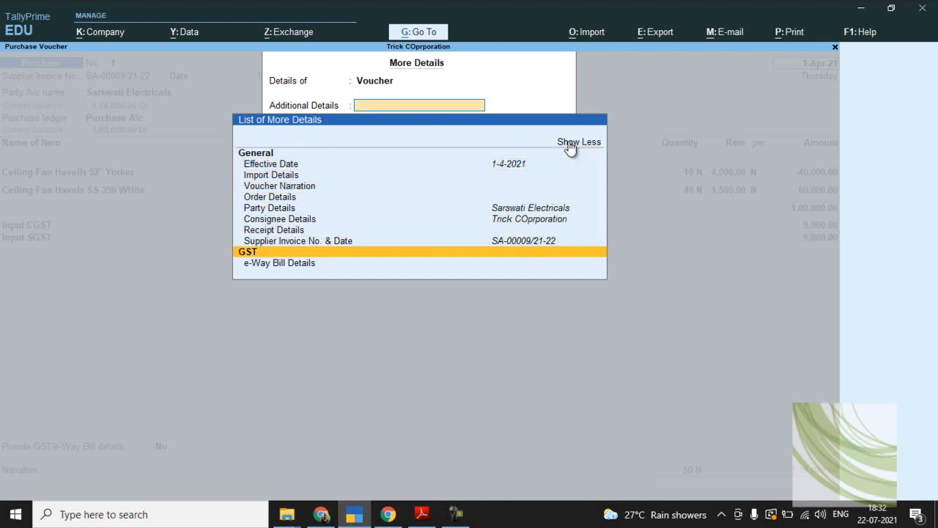
pyautogui.press('Up')
pyautogui.press('Up')
pyautogui.press('Up')
pyautogui.press('Up')
pyautogui.press('Up')
pyautogui.press('Down')
pyautogui.press('Down')
pyautogui.press('Down')
pyautogui.press('Down')
pyautogui.press('Down')
pyautogui.press('Down')
# Step: Check the types of details available, keep Voucher, review its additional details once more and close More Details
pyautogui.press('Return')
pyautogui.press('Return')
pyautogui.press('BackSpace')
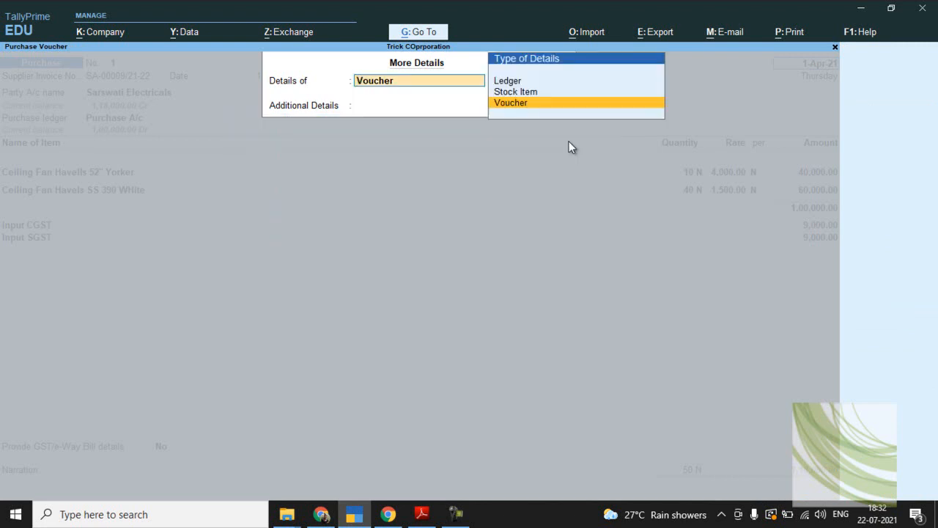
pyautogui.press('Return')
pyautogui.click(571, 142)
pyautogui.click(571, 142)
pyautogui.press('Escape')
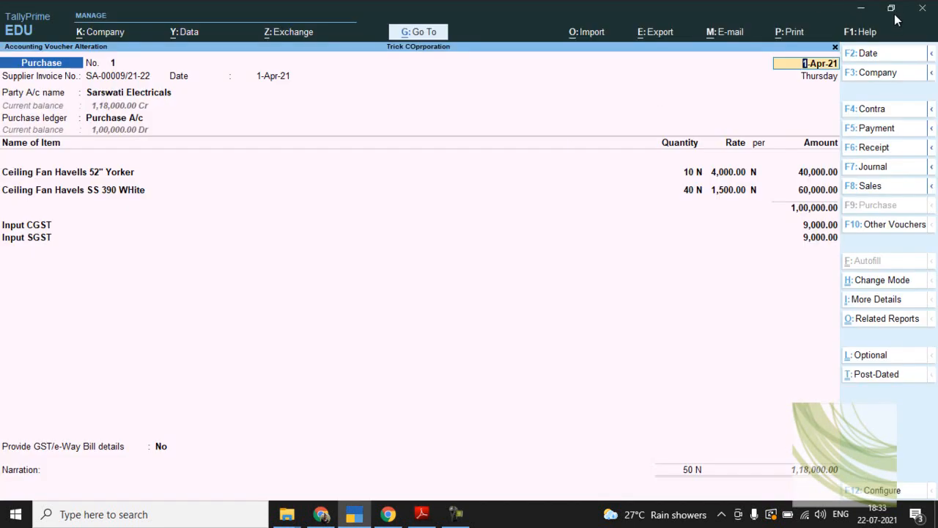
# Step: Reread the GST - Tax Analysis instructions in volume6.pdf and return to TallyPrime
pyautogui.press('alt')
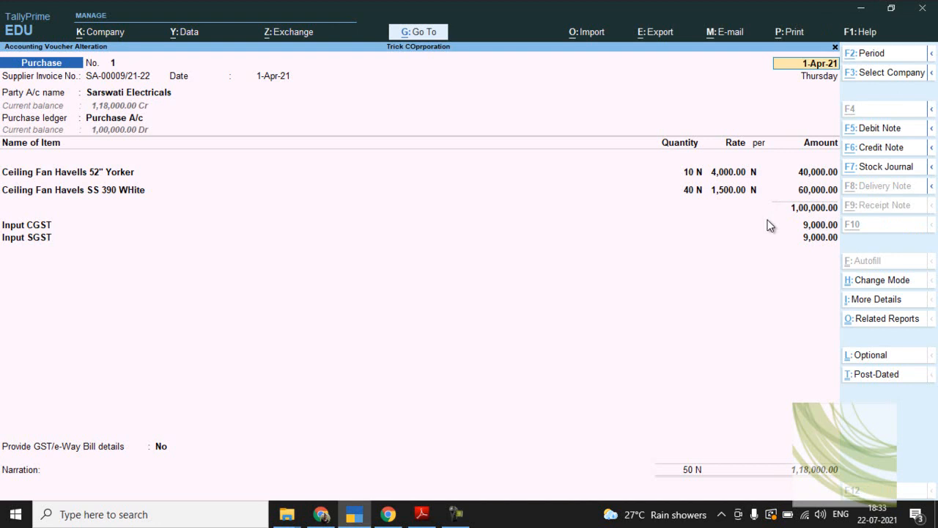
pyautogui.press('ctrl')
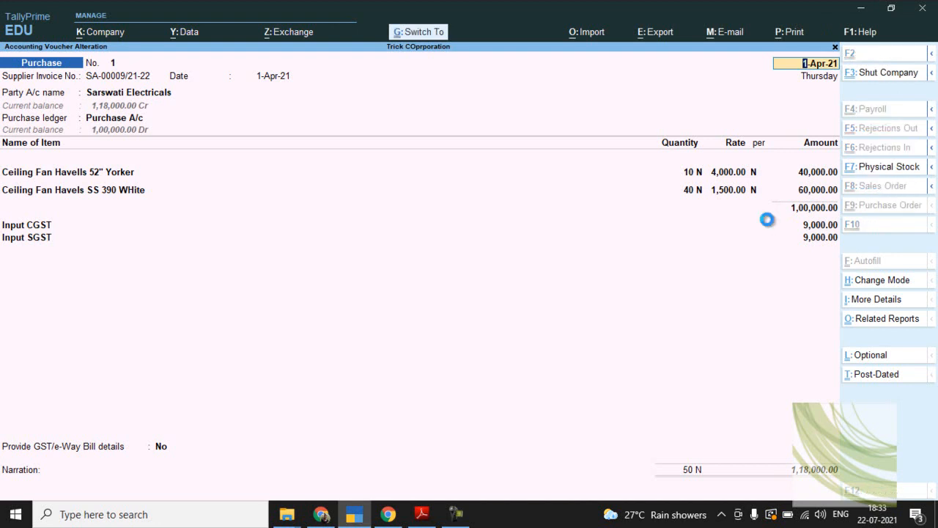
pyautogui.hotkey('alt', 'Tab')
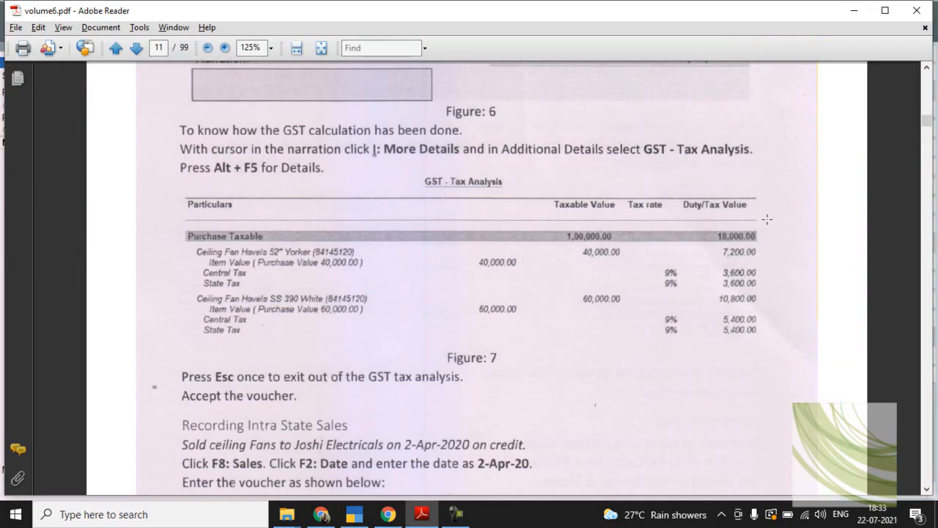
pyautogui.hotkey('alt', 'Tab')
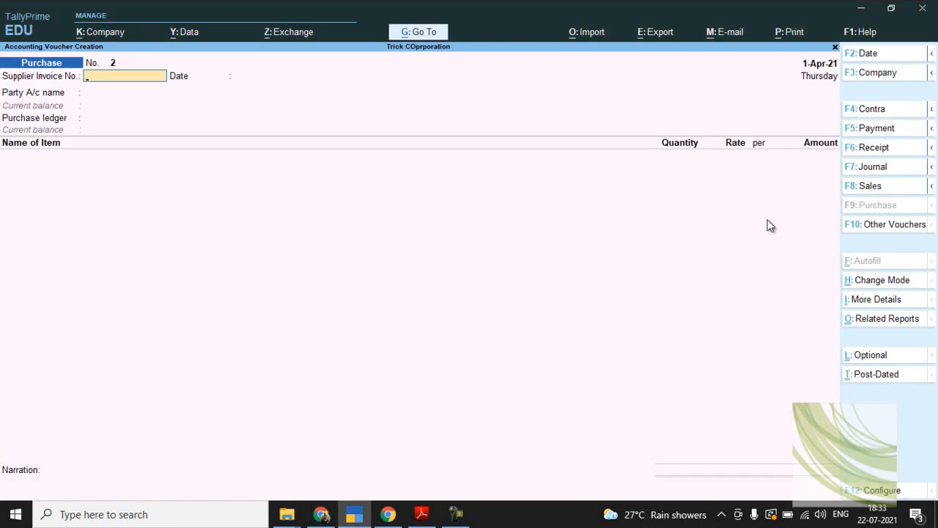
# Step: Leave the blank Purchase voucher without saving and show the GST Reports
pyautogui.press('Escape')
pyautogui.press('y')
pyautogui.press('Down')
pyautogui.press('Down')
pyautogui.press('Down')
pyautogui.press('Down')
pyautogui.press('Down')
pyautogui.press('Down')
pyautogui.press('Up')
pyautogui.press('Up')
pyautogui.press('Down')
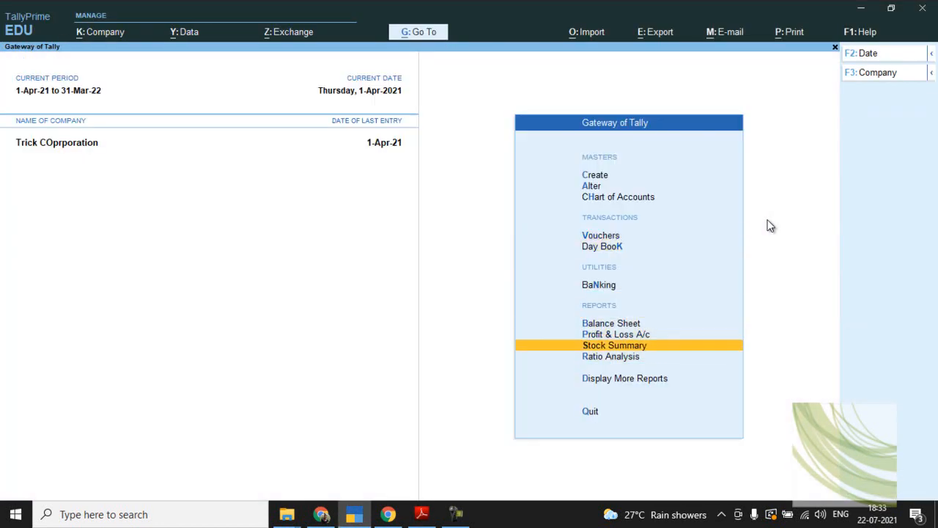
pyautogui.press('Down')
pyautogui.press('Down')
pyautogui.press('Return')
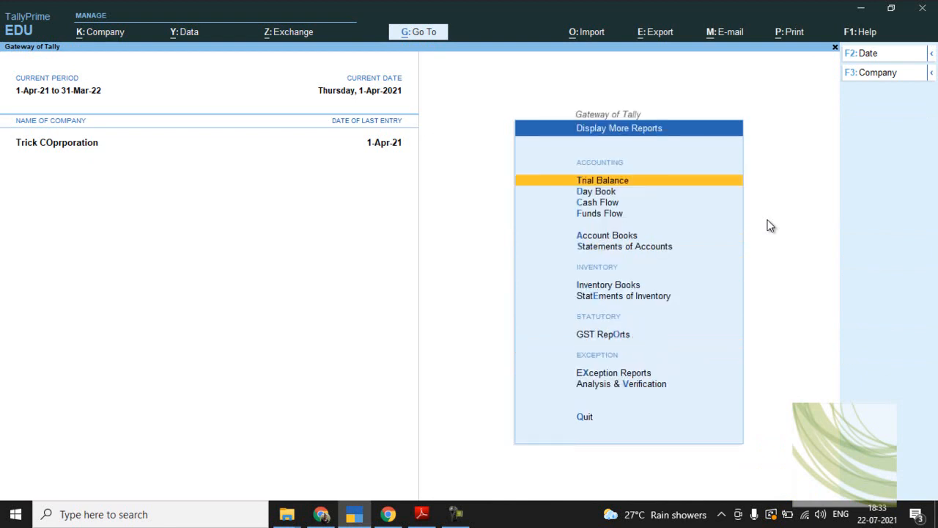
pyautogui.press('Down')
pyautogui.press('Down')
pyautogui.press('Down')
pyautogui.press('Down')
pyautogui.press('o')
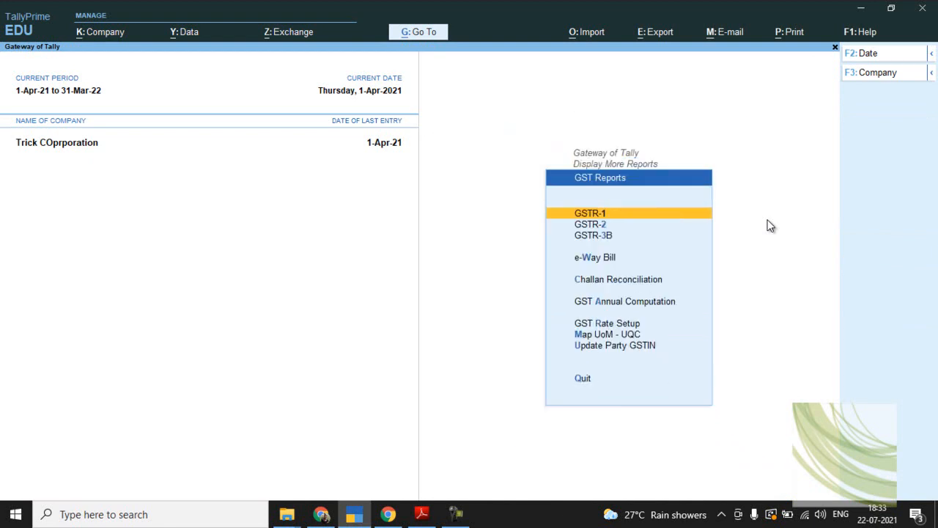
# Step: Look through the GST Reports, from GSTR-1 to Update Party GSTIN, for a tax analysis and leave them
pyautogui.press('Down')
pyautogui.press('Down')
pyautogui.press('Down')
pyautogui.press('Down')
pyautogui.press('Down')
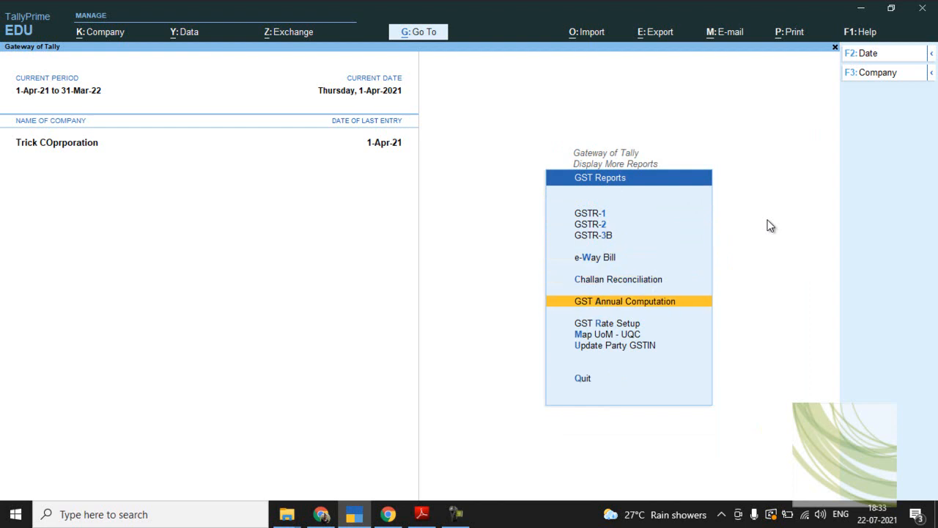
pyautogui.press('Up')
pyautogui.press('Up')
pyautogui.press('Up')
pyautogui.press('Up')
pyautogui.press('Up')
pyautogui.press('Up')
pyautogui.press('Up')
pyautogui.press('Up')
pyautogui.press('Escape')
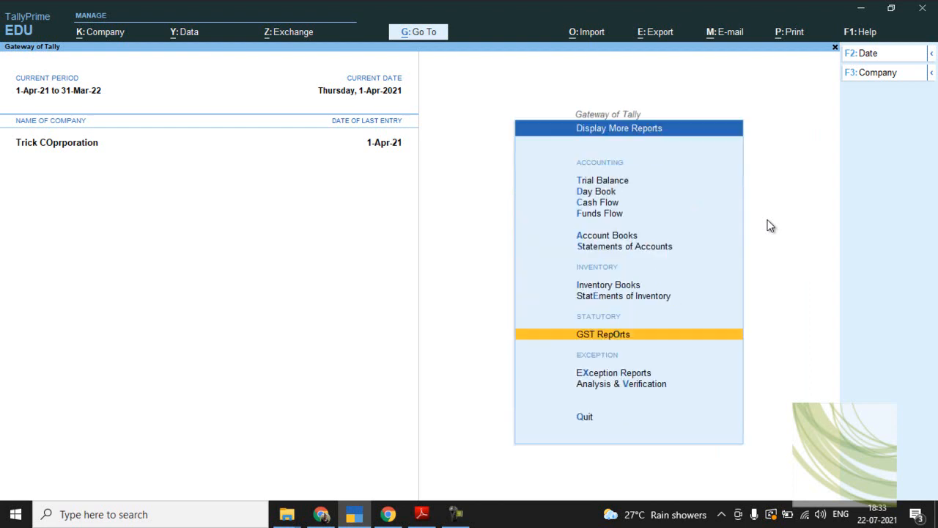
# Step: Look through the accounting, inventory and exception report groups for a GST tax analysis
pyautogui.press('Up')
pyautogui.press('Up')
pyautogui.press('Up')
pyautogui.press('Down')
pyautogui.press('Down')
pyautogui.press('Up')
pyautogui.press('Up')
pyautogui.press('Up')
pyautogui.press('Up')
pyautogui.press('Up')
pyautogui.press('Down')
pyautogui.press('Down')
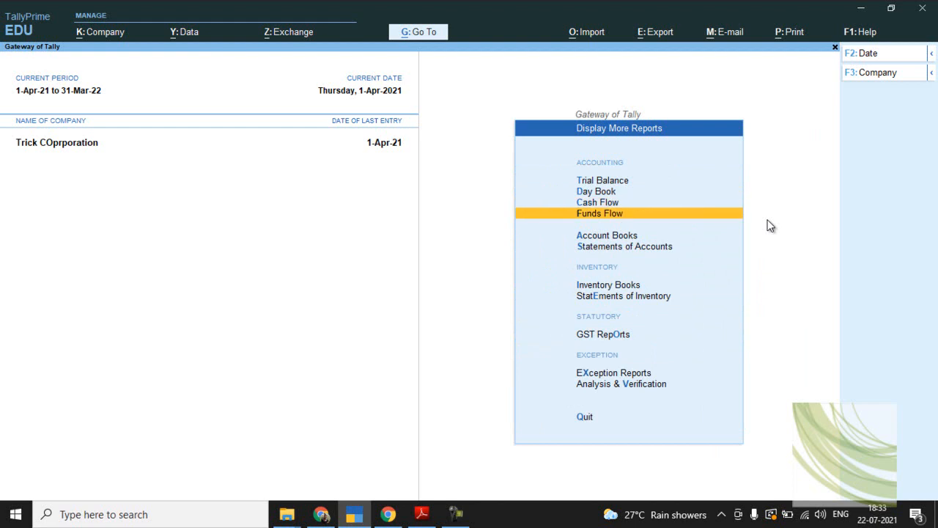
pyautogui.press('Down')
pyautogui.press('Down')
pyautogui.press('Down')
pyautogui.press('Down')
pyautogui.press('Down')
pyautogui.press('Up')
pyautogui.press('Return')
pyautogui.press('Escape')
pyautogui.press('Down')
pyautogui.press('Down')
pyautogui.press('Return')
pyautogui.press('Escape')
# Step: Check the GST Reports once more around GSTR-1 and GSTR-2 for a tax analysis and leave them
pyautogui.press('Up')
pyautogui.press('Up')
pyautogui.press('Up')
pyautogui.press('Down')
pyautogui.press('Return')
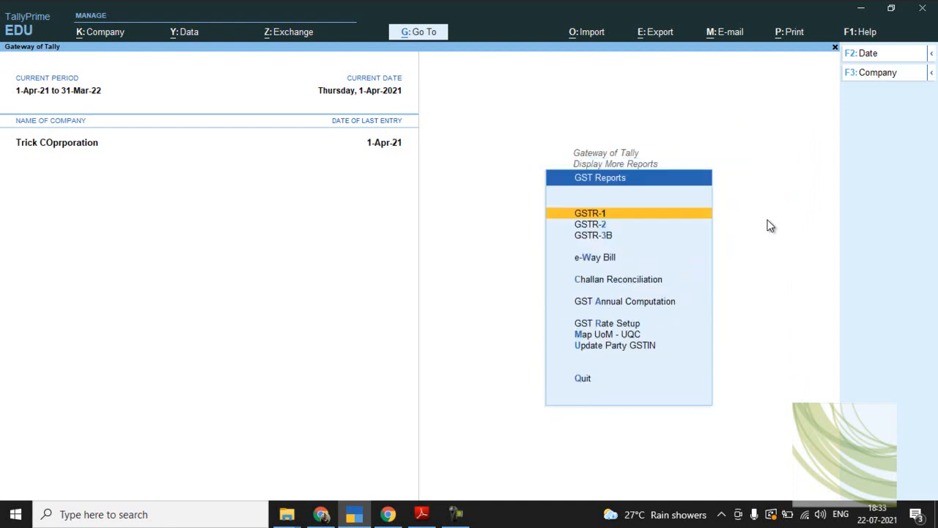
pyautogui.press('Down')
pyautogui.press('Down')
pyautogui.press('Down')
pyautogui.press('Down')
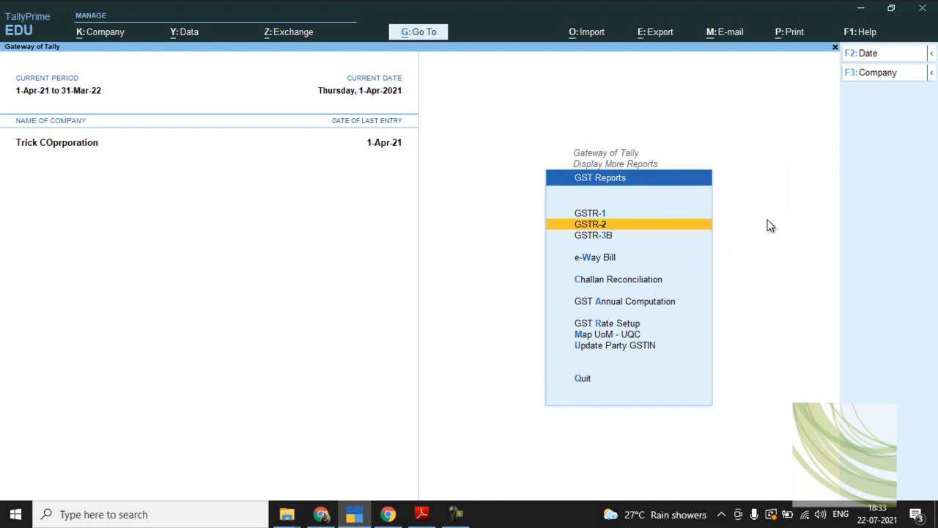
pyautogui.press('Escape')
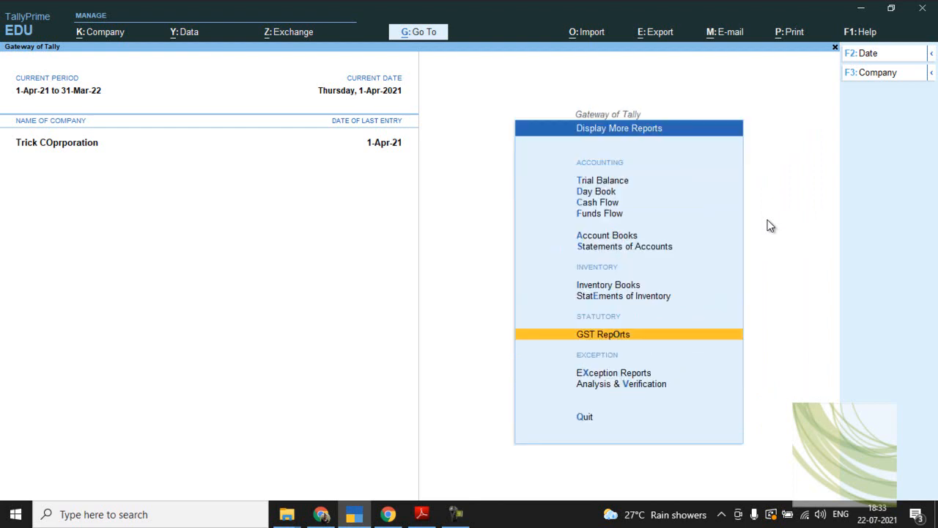
# Step: Switch to volume6.pdf and read the Recording Intra State Sales instructions for the sale to Joshi Electricals
pyautogui.press('Escape')
pyautogui.hotkey('alt', 'Tab')
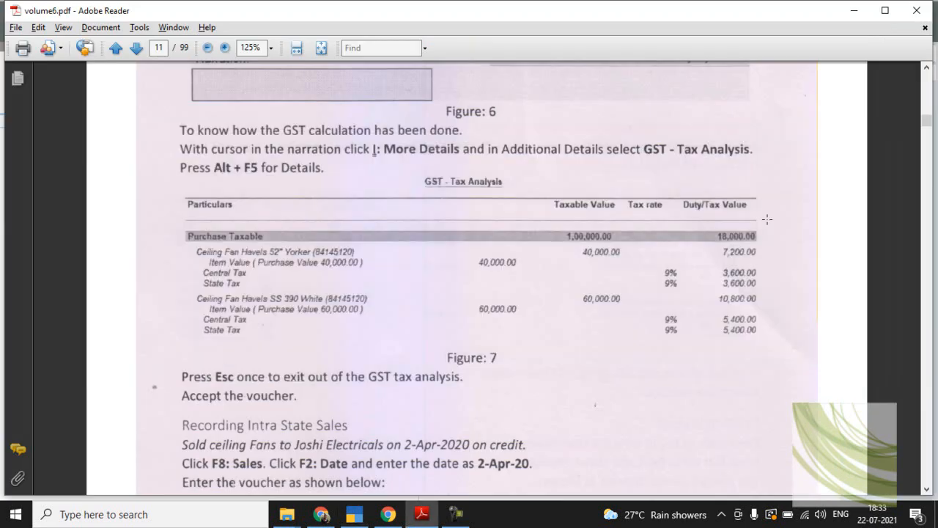
pyautogui.scroll(-4, 767, 218)
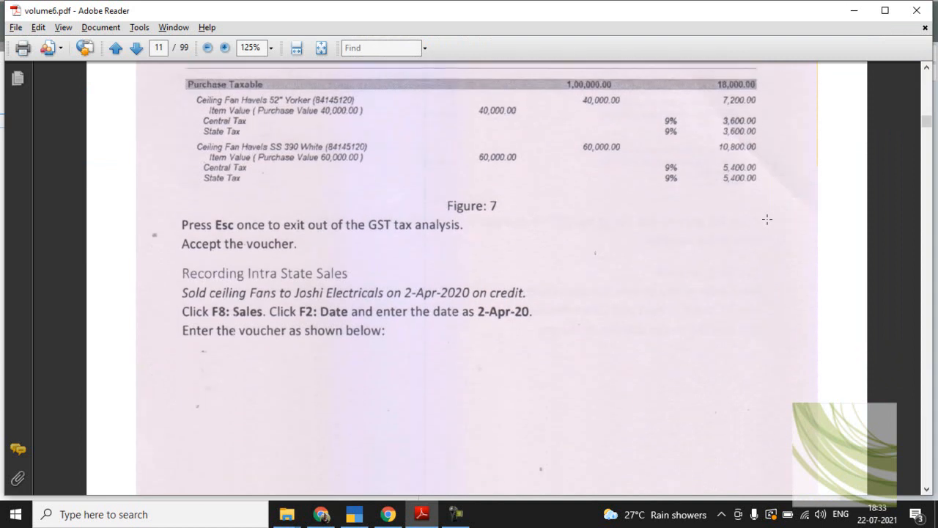
pyautogui.scroll(-5, 767, 219)
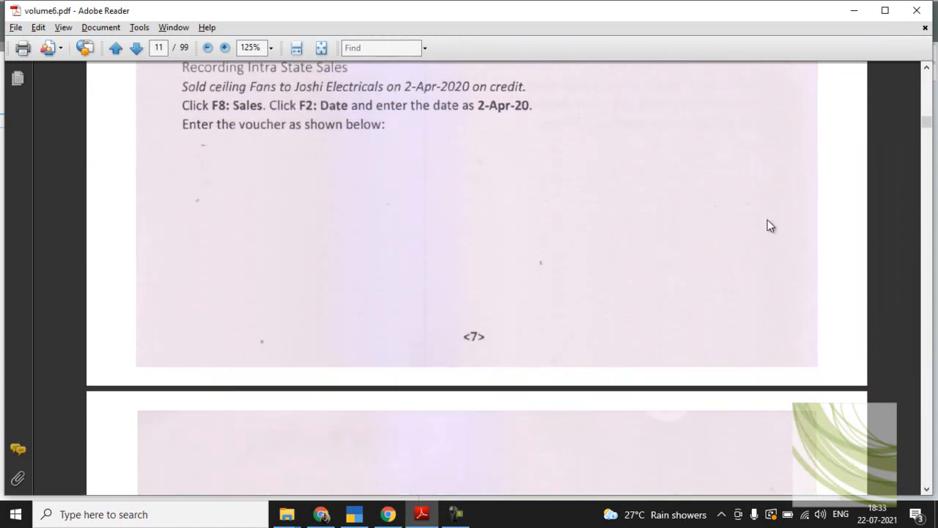
# Step: Switch to TallyPrime and start a sales voucher dated 2-4-2021
pyautogui.hotkey('alt', 'Tab')
pyautogui.press('Escape')
pyautogui.press('n')
pyautogui.press('v')
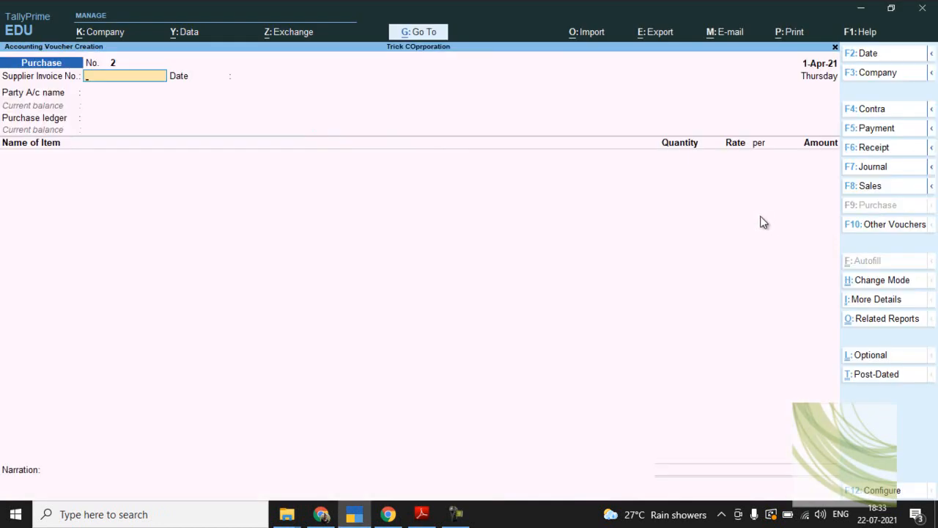
pyautogui.click(882, 188)
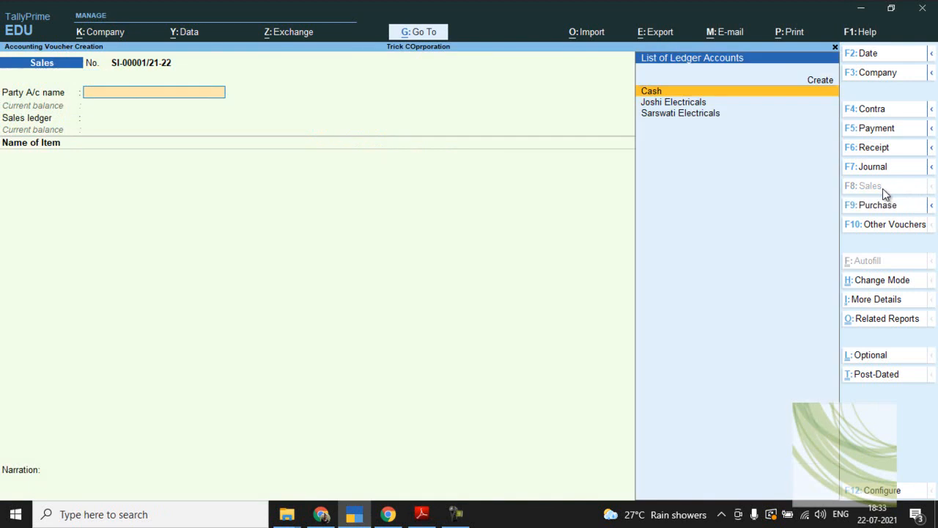
pyautogui.press('F2')
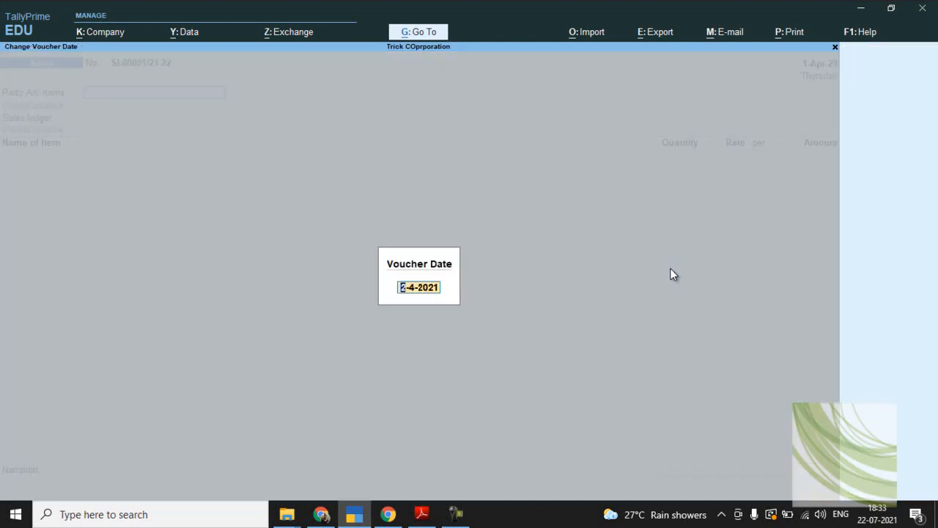
pyautogui.press('Return')
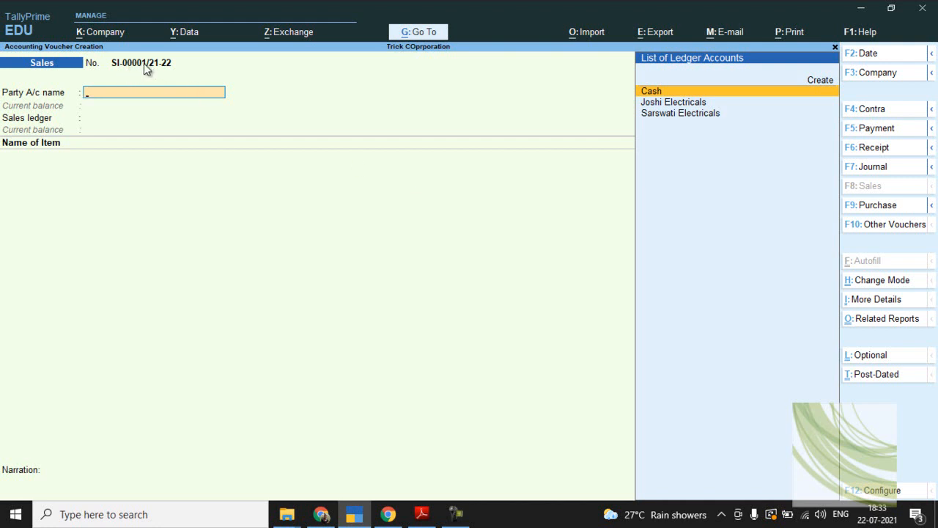
# Step: Set Joshi Electricals as the party, accept its dispatch and party details, and choose Sales A/c as the sales ledger
pyautogui.press('Down')
pyautogui.press('Return')
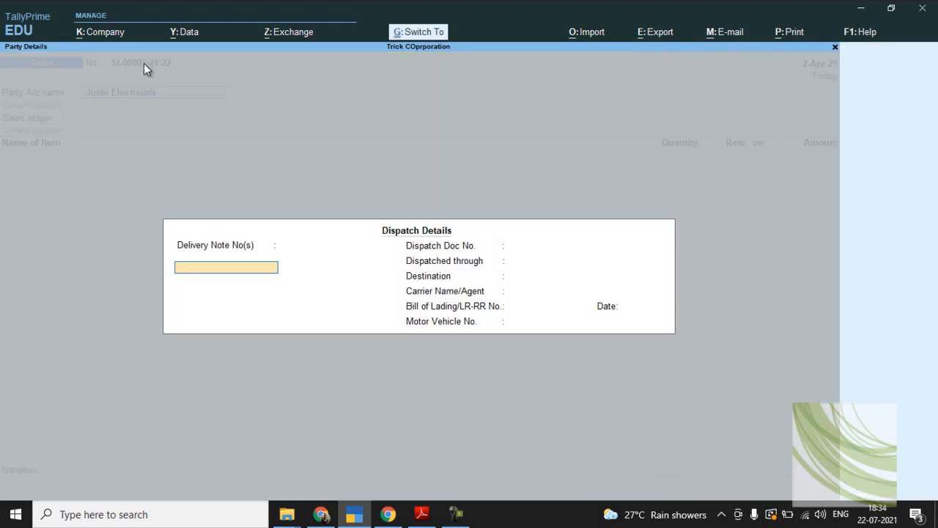
pyautogui.hotkey('ctrl', 'a')
pyautogui.hotkey('ctrl', 'a')
pyautogui.hotkey('alt', 'Tab')
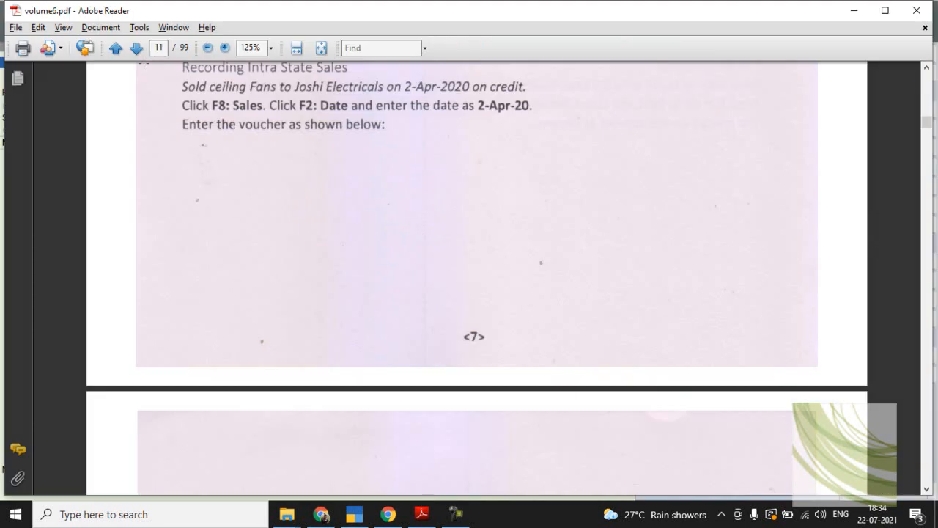
pyautogui.scroll(-10, 143, 63)
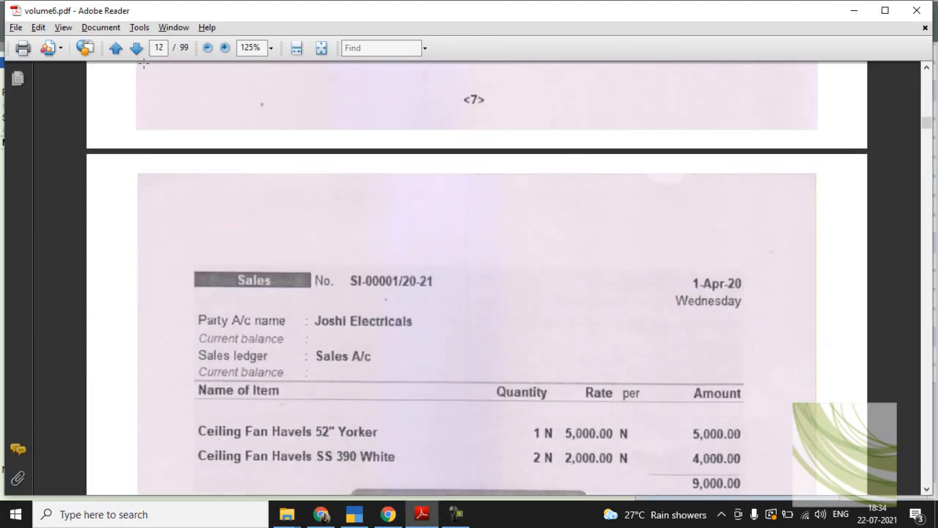
pyautogui.scroll(-2, 144, 63)
pyautogui.hotkey('alt', 'Tab')
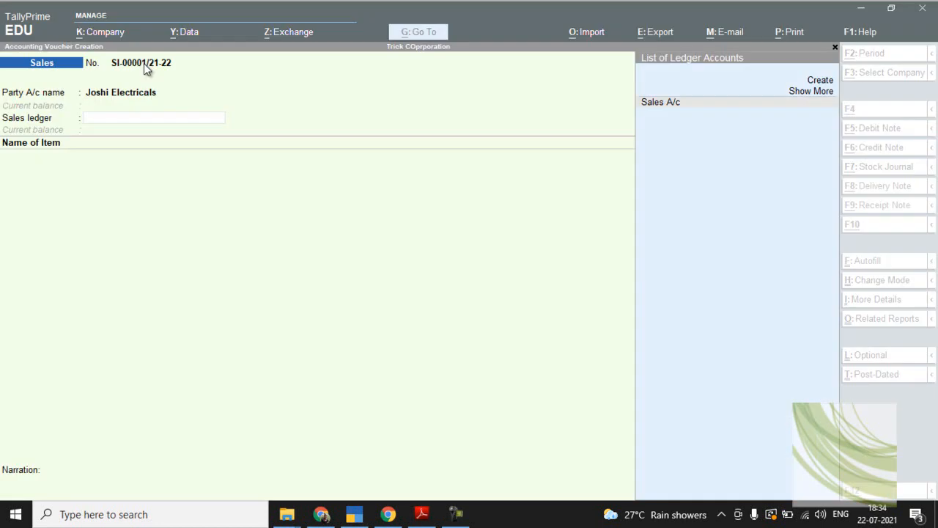
pyautogui.press('Return')
# Step: Add the Ceiling Fan Havells 52" Yorker to the sales voucher with quantity 1 and rate 5,000, checking the PDF figures
pyautogui.hotkey('alt', 'Tab')
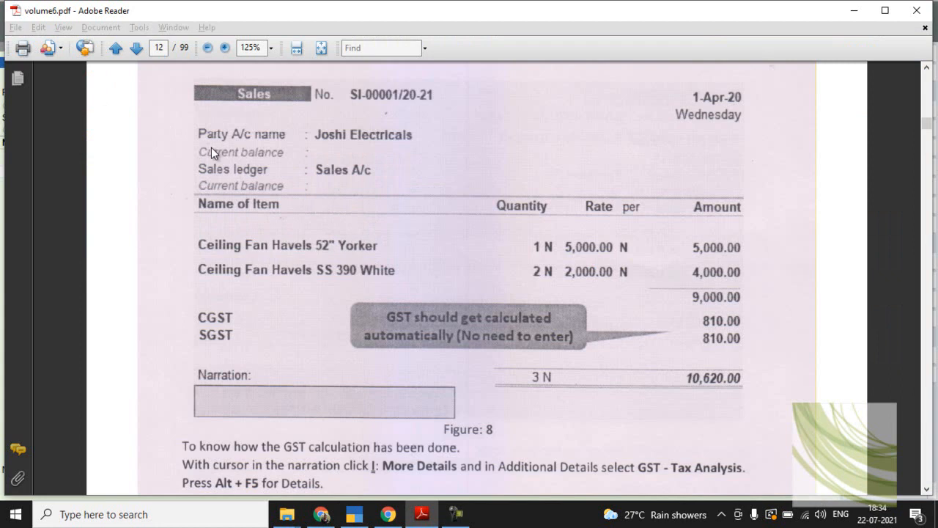
pyautogui.hotkey('alt', 'Tab')
pyautogui.press('Down')
pyautogui.press('Return')
pyautogui.press('Return')
pyautogui.hotkey('alt', 'Tab')
pyautogui.hotkey('alt', 'Tab')
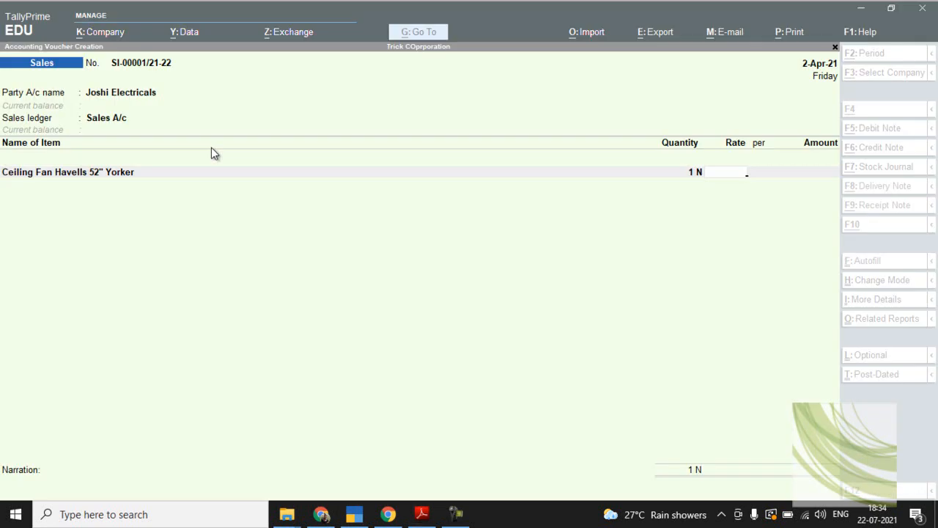
pyautogui.write('5000')
pyautogui.press('Return')
pyautogui.press('Return')
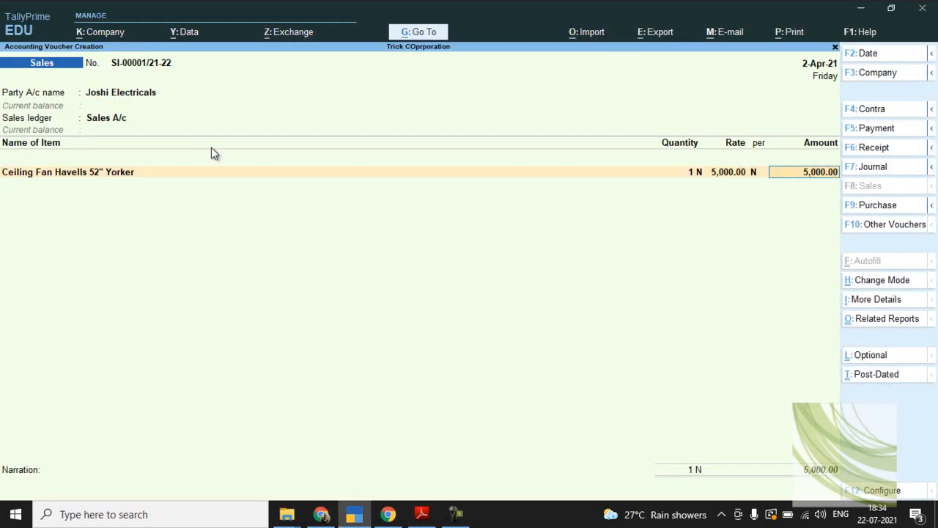
pyautogui.press('Return')
# Step: Add the Ceiling Fan Havels SS 390 WHite to the sales voucher with quantity 2 and rate 2,000, following the PDF
pyautogui.press('Down')
pyautogui.press('Down')
pyautogui.press('Down')
pyautogui.press('Return')
pyautogui.hotkey('alt', 'Tab')
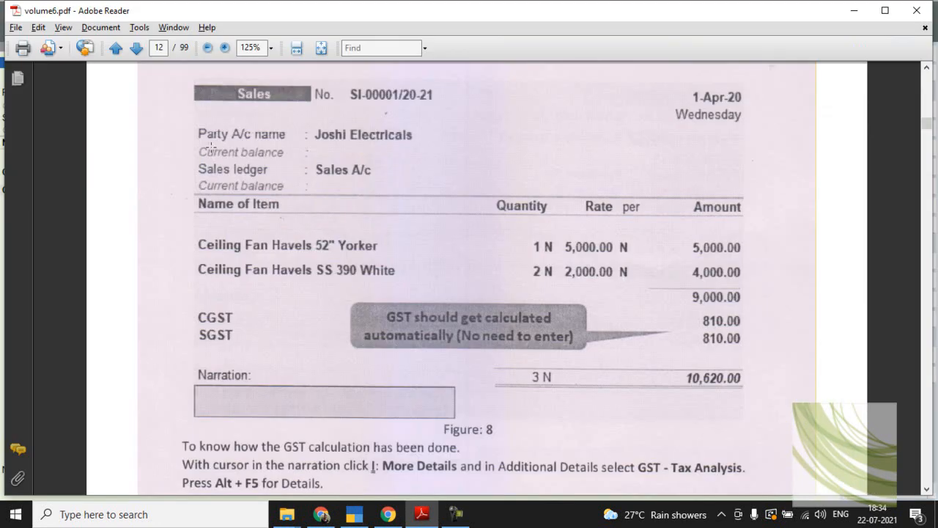
pyautogui.hotkey('alt', 'Tab')
pyautogui.write('2')
pyautogui.press('Return')
pyautogui.hotkey('alt', 'Tab')
pyautogui.hotkey('alt', 'Tab')
pyautogui.write('2')
pyautogui.press('Return')
pyautogui.press('Return')
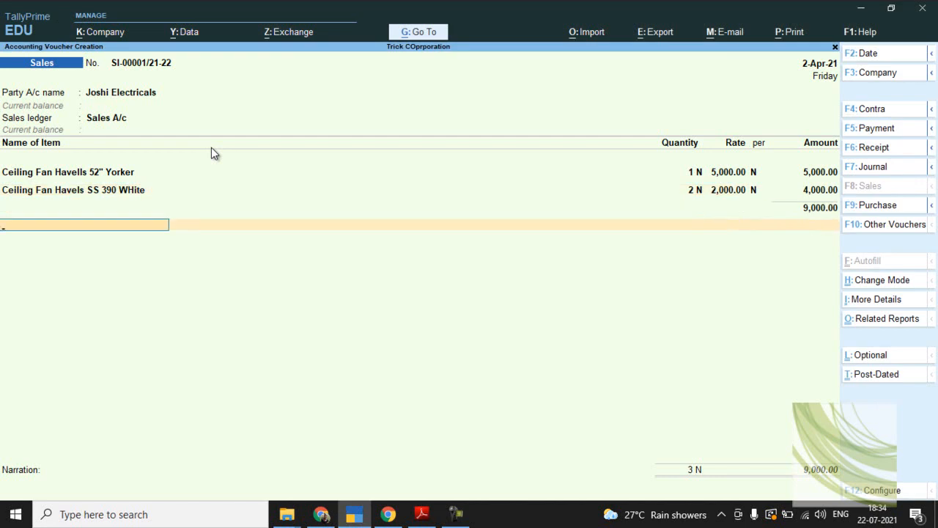
# Step: Add the CGST ledger below the two fan items and accept its calculated amount
pyautogui.hotkey('alt', 'Tab')
pyautogui.hotkey('alt', 'Tab')
pyautogui.press('Return')
pyautogui.press('Down')
pyautogui.press('Down')
pyautogui.press('Down')
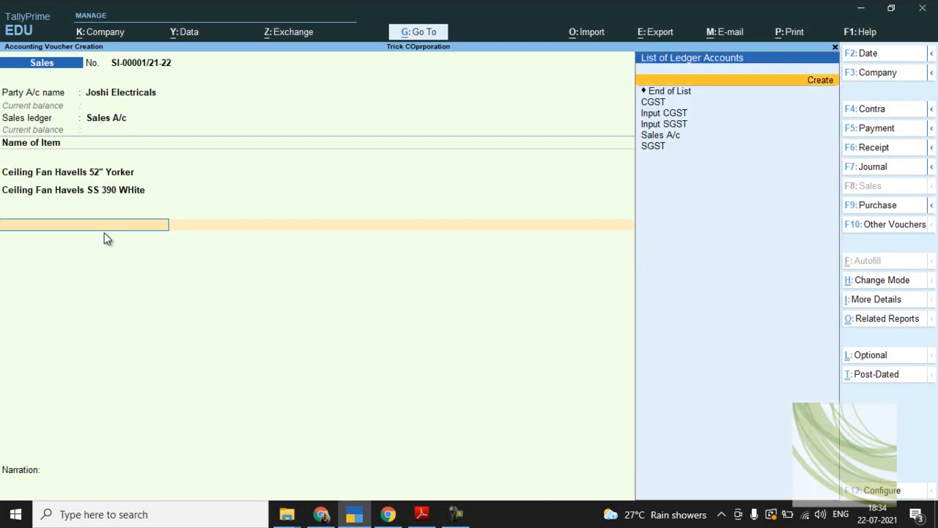
pyautogui.press('Return')
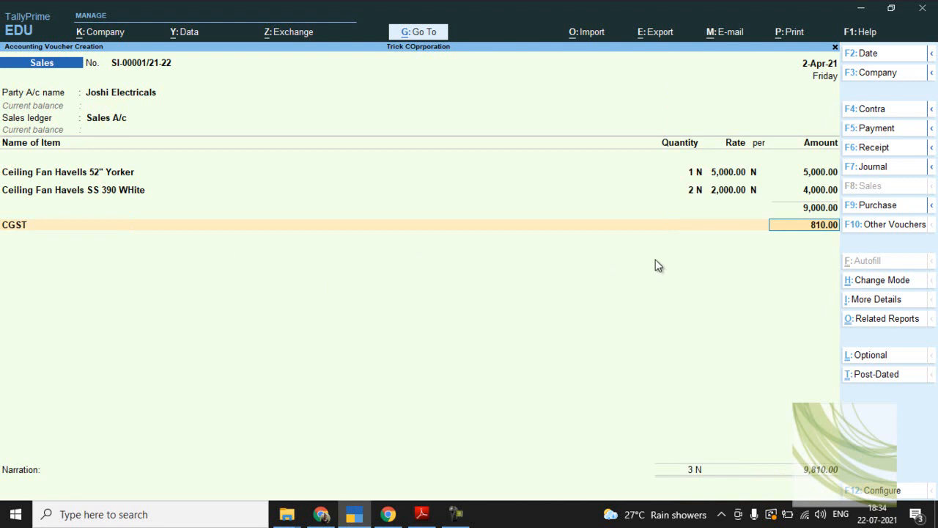
pyautogui.press('Return')
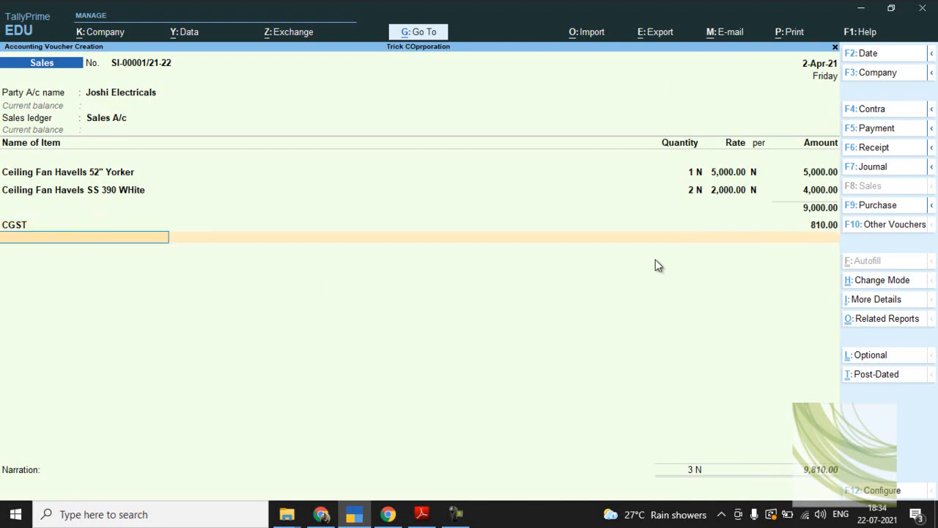
# Step: Add the SGST ledger below CGST and accept its calculated amount
pyautogui.press('Down')
pyautogui.press('Down')
pyautogui.press('Down')
pyautogui.press('Down')
pyautogui.press('Down')
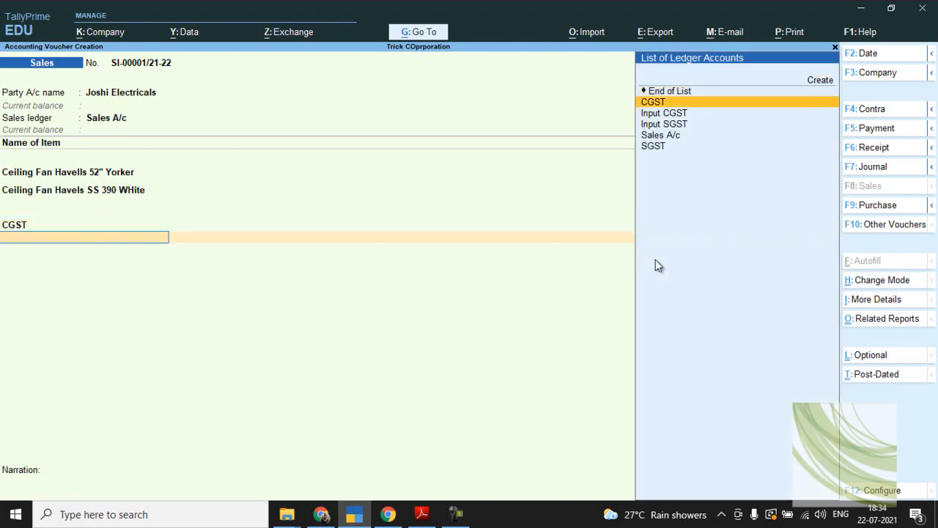
pyautogui.press('Return')
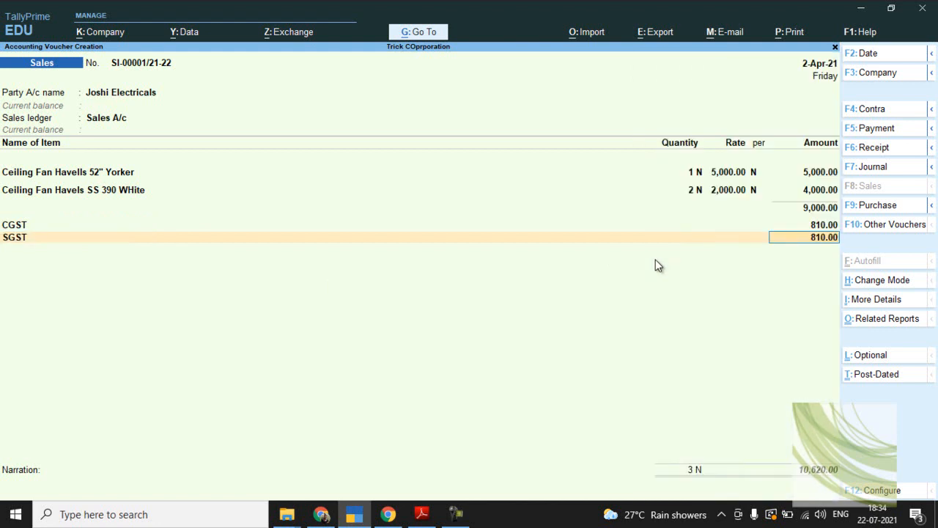
pyautogui.press('Return')
# Step: End the ledger entries, accept the remaining details without a narration and save the sales voucher
pyautogui.press('Return')
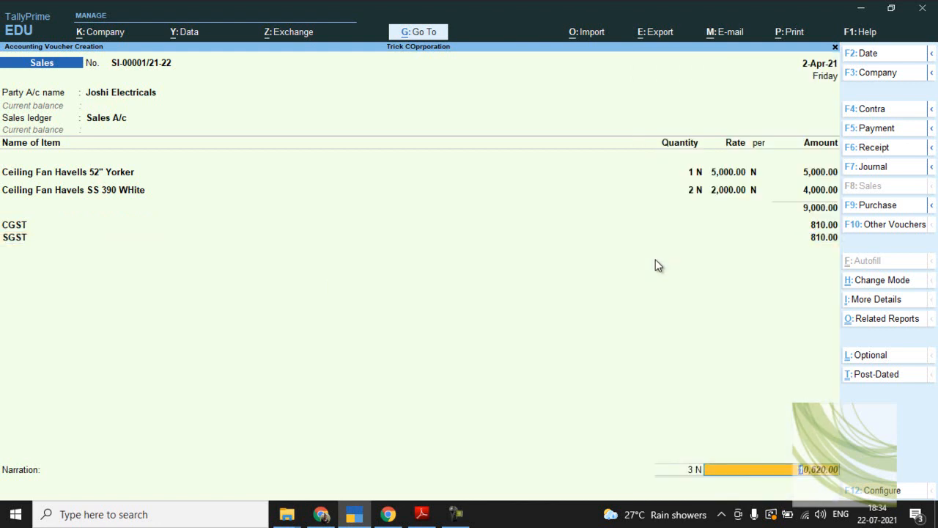
pyautogui.press('Return')
pyautogui.press('Return')
pyautogui.press('Return')
pyautogui.press('Return')
pyautogui.press('Return')
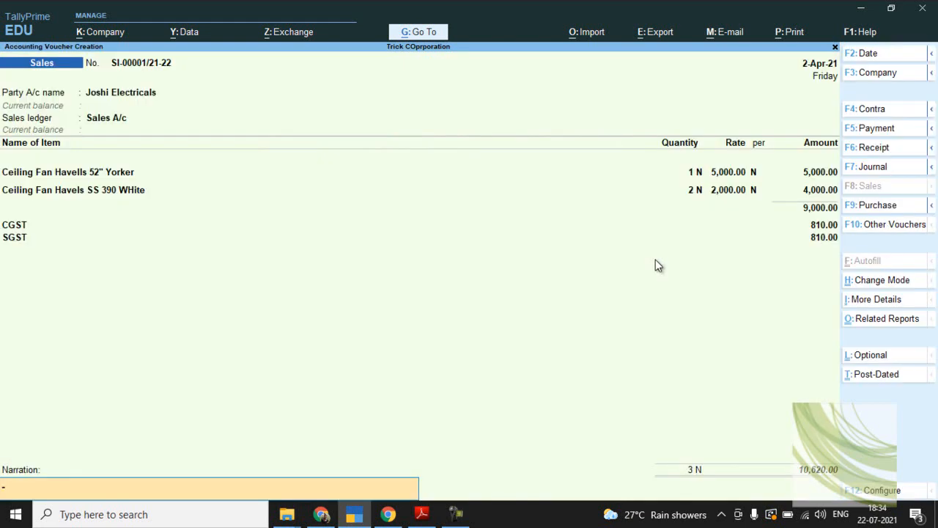
pyautogui.hotkey('ctrl', 'a')
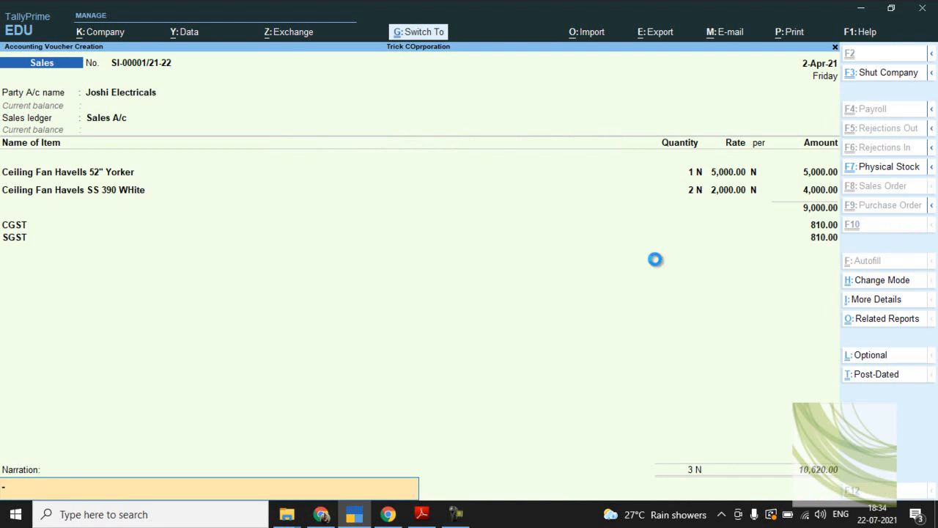
# Step: Switch to volume6.pdf and read the GST Tax Analysis and Printing Invoice sections through to the sample invoice
pyautogui.hotkey('alt', 'Tab')
pyautogui.scroll(-4, 655, 260)
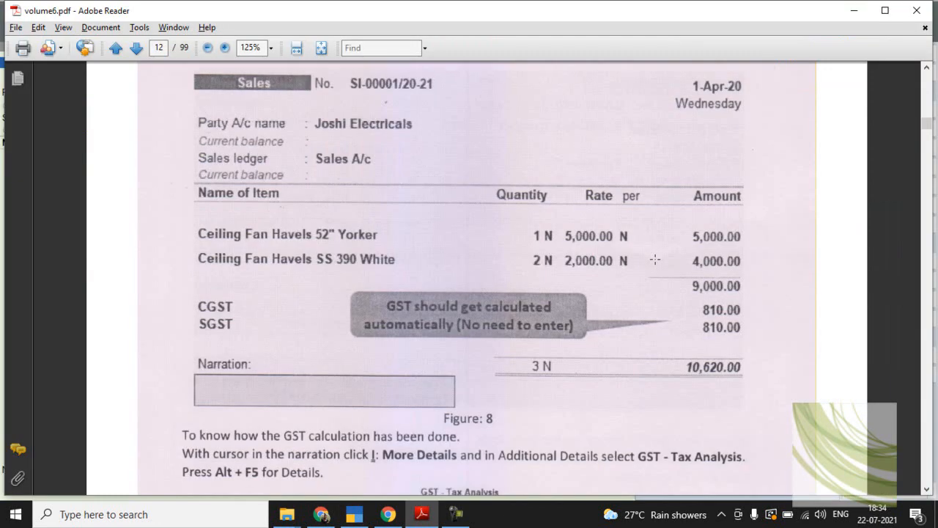
pyautogui.scroll(-7, 655, 259)
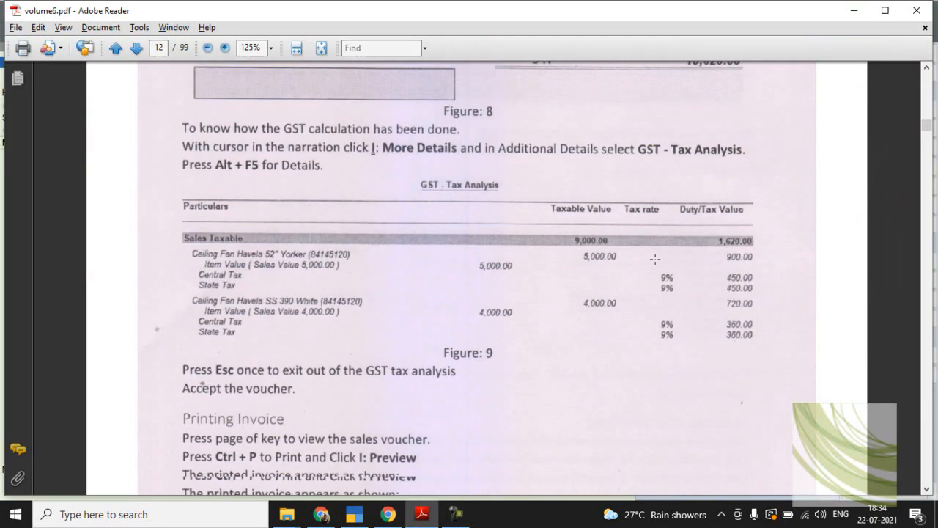
pyautogui.scroll(-1, 656, 259)
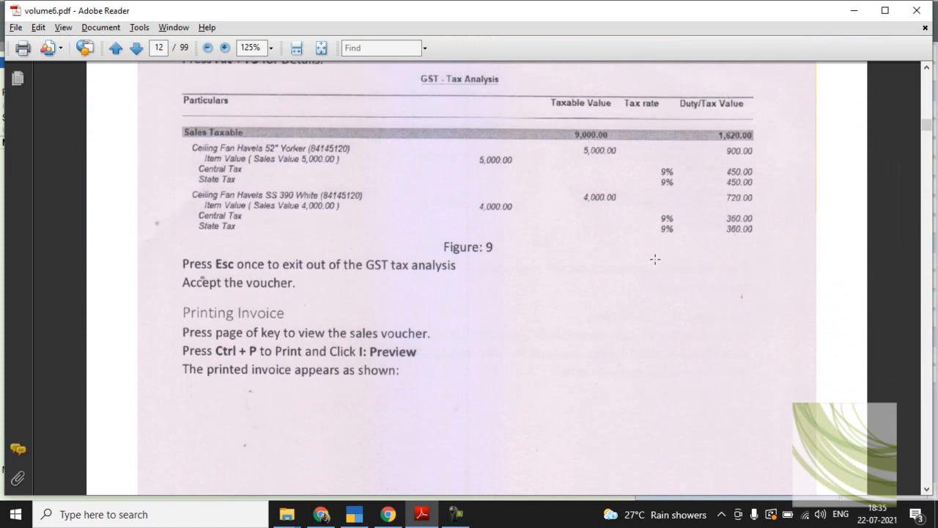
pyautogui.scroll(-5, 656, 260)
pyautogui.scroll(-2, 655, 260)
pyautogui.scroll(-20, 656, 260)
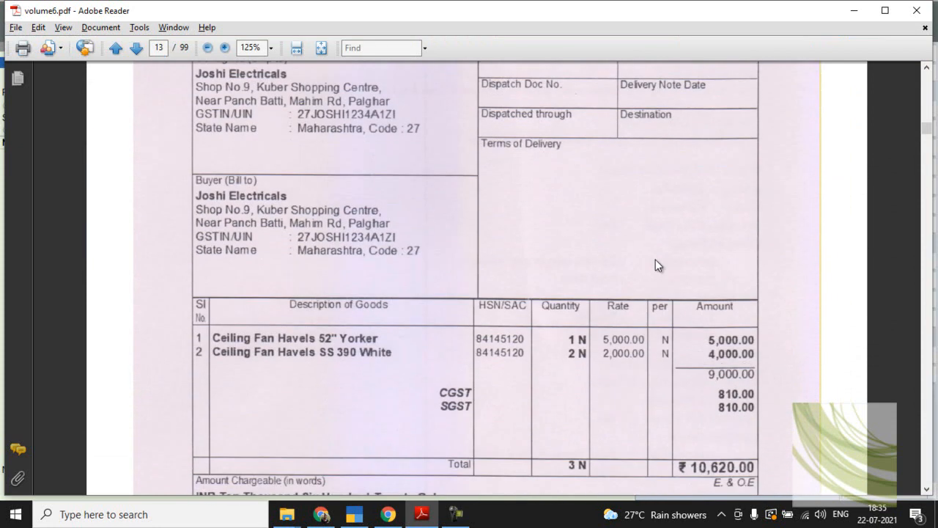
# Step: Back in TallyPrime, reopen the saved Joshi Electricals sales voucher and examine its tax invoice in an enlarged print preview
pyautogui.hotkey('alt', 'Tab')
pyautogui.press('pageup')
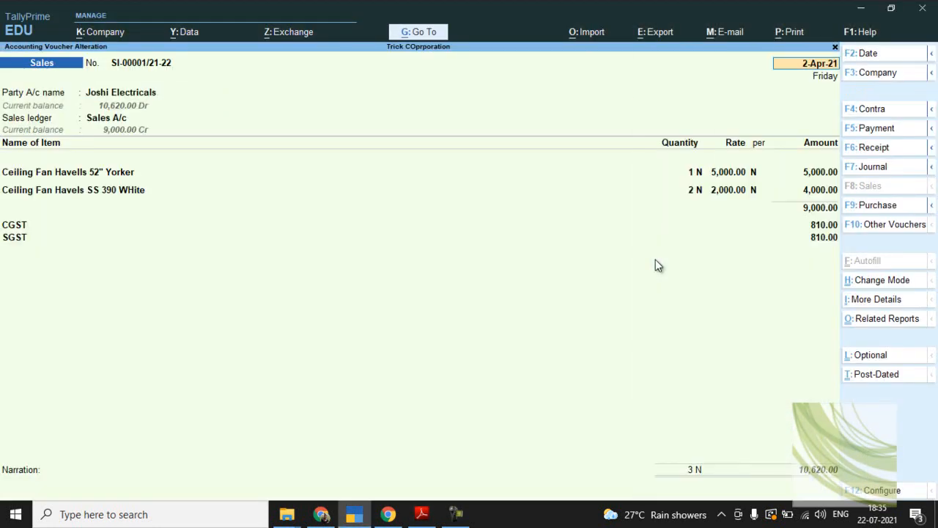
pyautogui.click(786, 29)
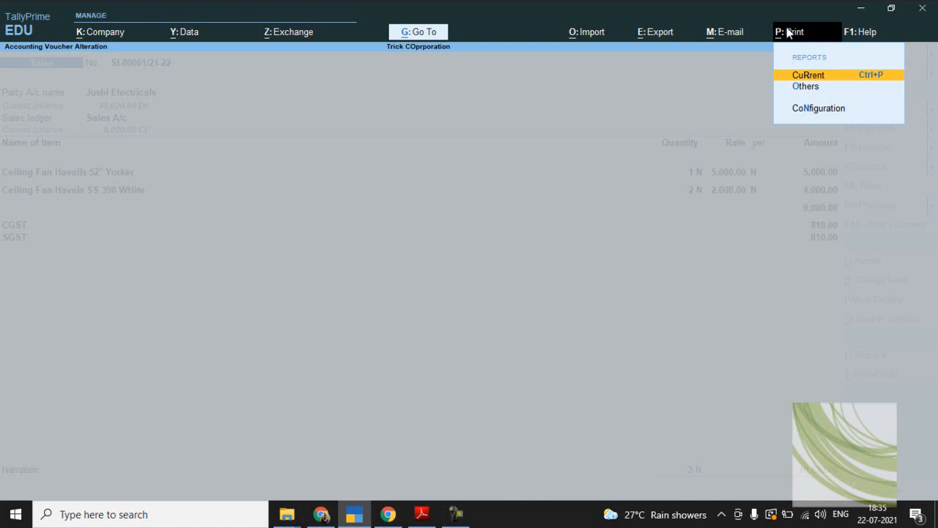
pyautogui.press('Return')
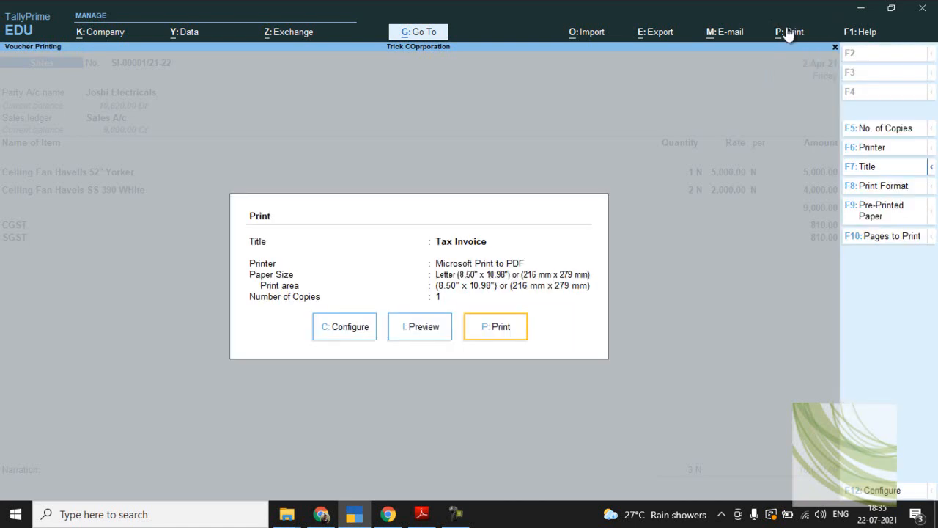
pyautogui.press('i')
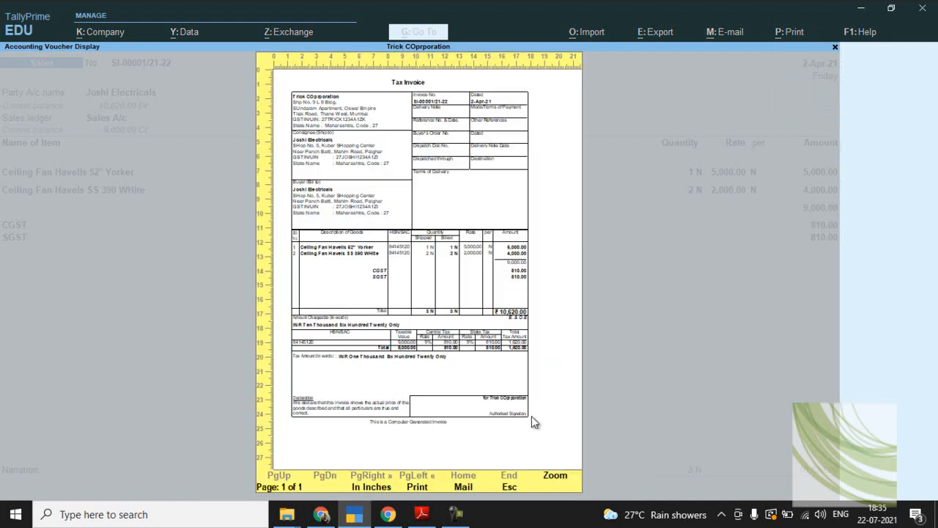
pyautogui.click(550, 480)
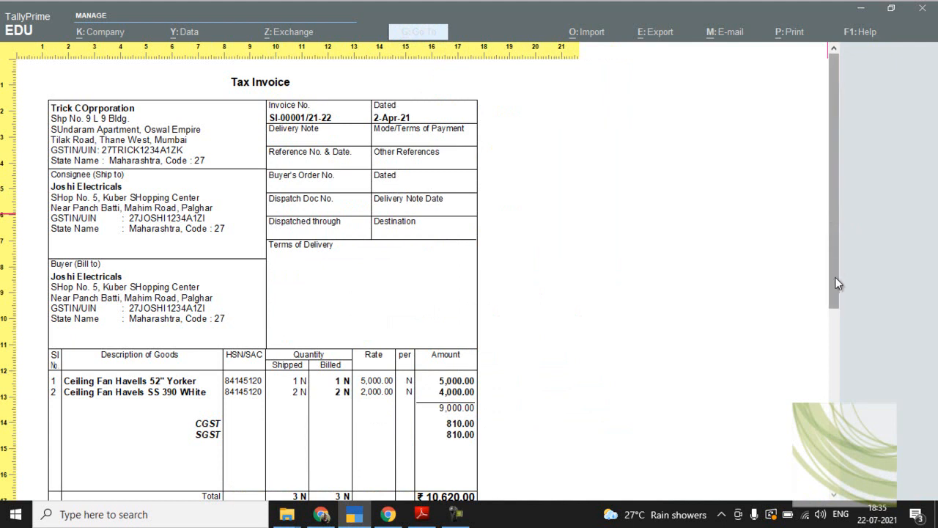
pyautogui.scroll(-5, 836, 278)
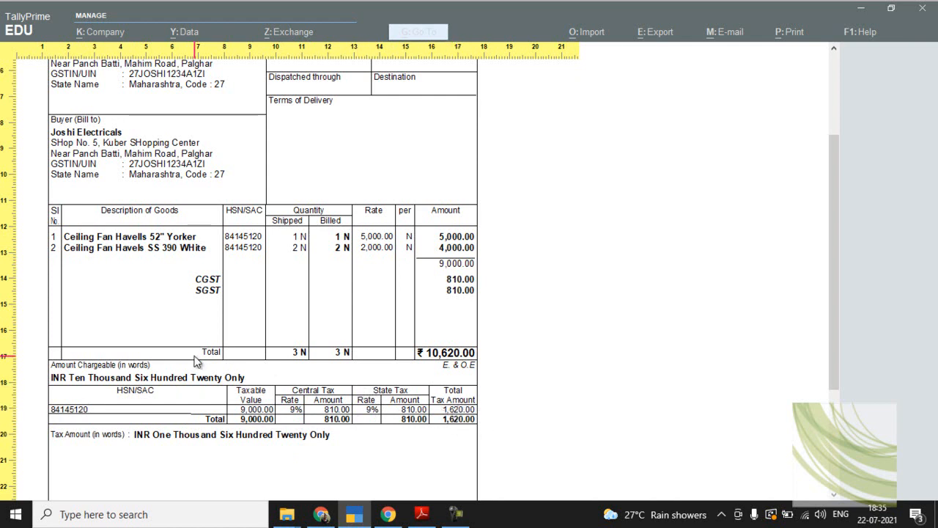
# Step: Compare the invoice with the sample in volume6.pdf and read on to Defining GST at Stock Group Level
pyautogui.hotkey('alt', 'Tab')
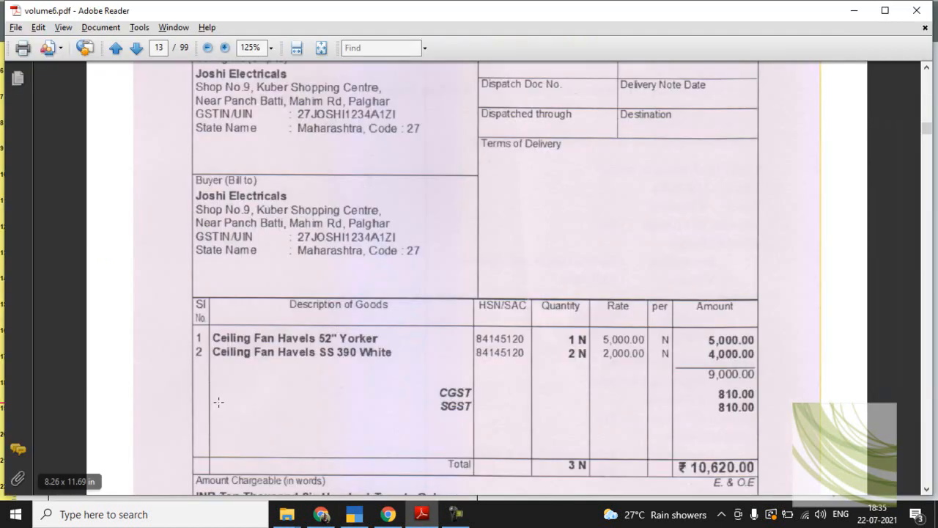
pyautogui.scroll(-10, 218, 402)
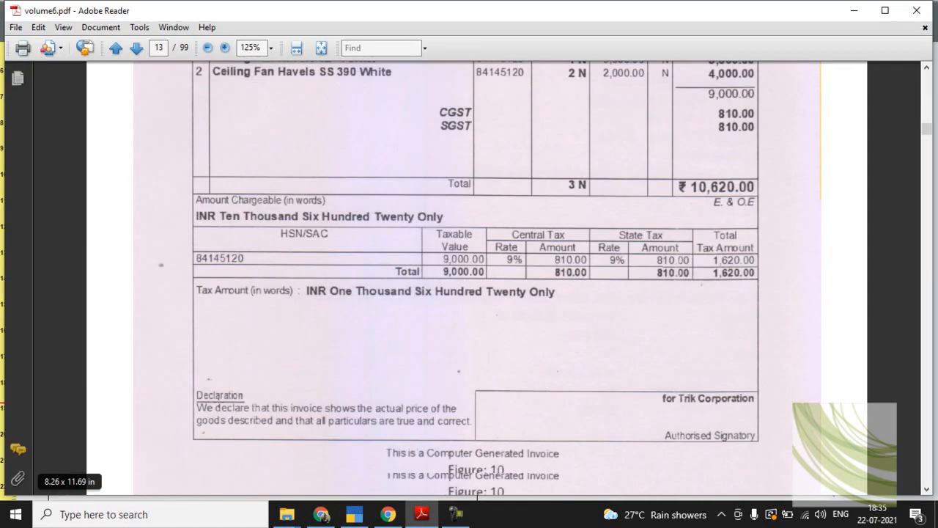
pyautogui.scroll(-5, 219, 402)
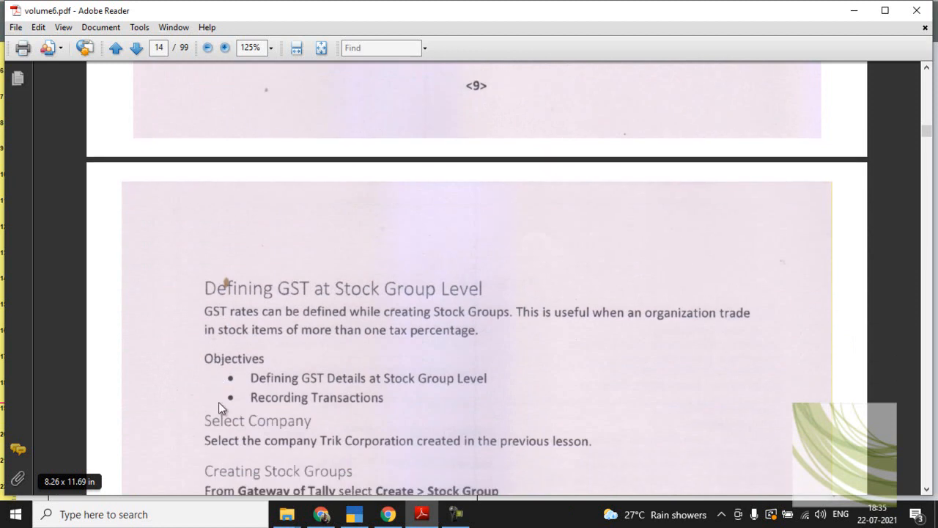
# Step: Return to TallyPrime, close the invoice preview, printing and voucher screens, and go back to the Gateway of Tally
pyautogui.hotkey('alt', 'Tab')
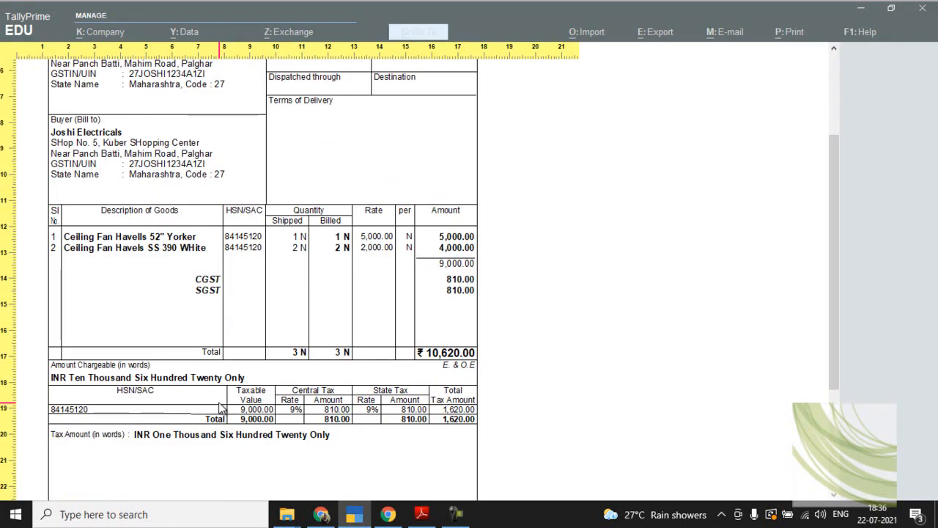
pyautogui.press('Escape')
pyautogui.press('Escape')
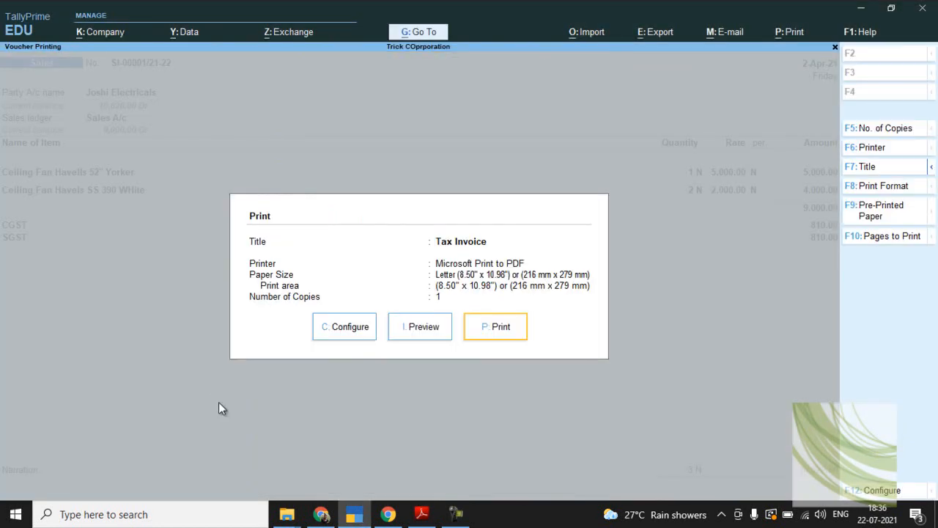
pyautogui.press('Escape')
pyautogui.press('Escape')
pyautogui.press('Escape')
pyautogui.press('Return')
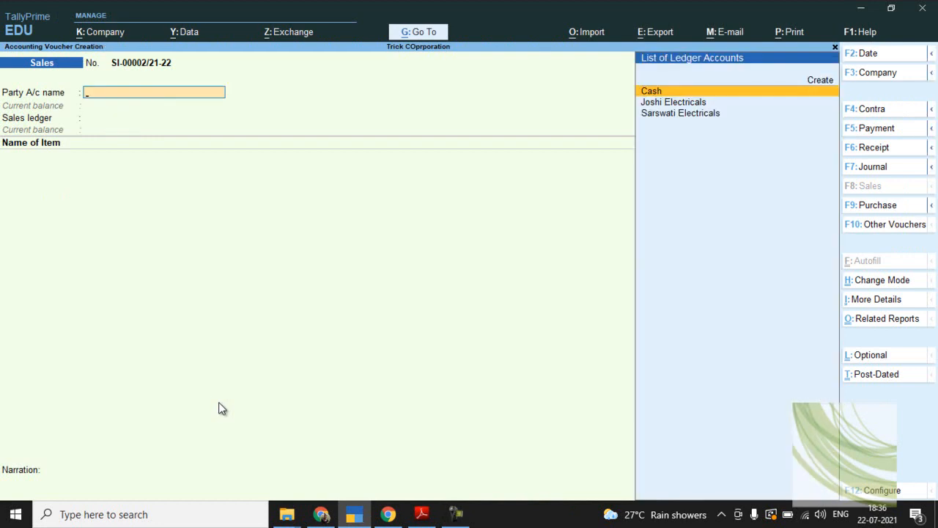
pyautogui.press('Escape')
pyautogui.press('Return')
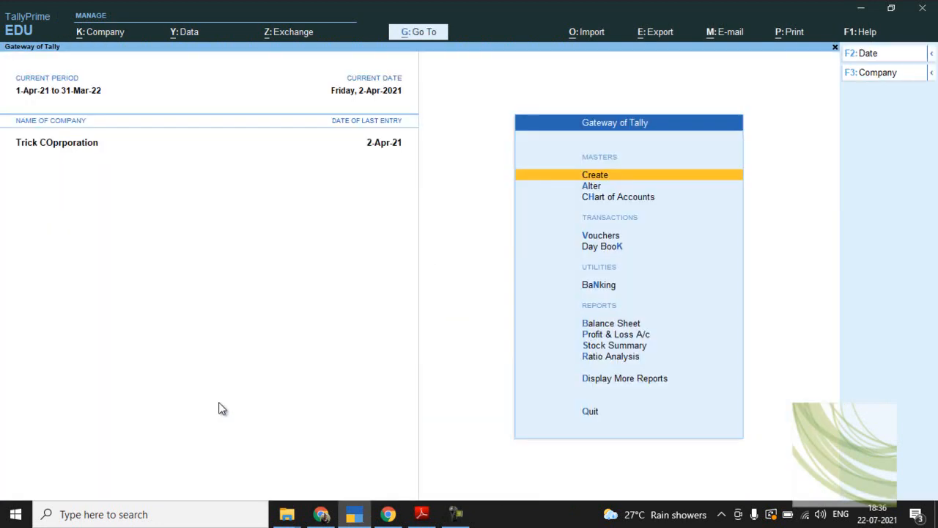
# Step: Read the Creating Stock Groups instructions in volume6.pdf and switch back to TallyPrime
pyautogui.hotkey('alt', 'Tab')
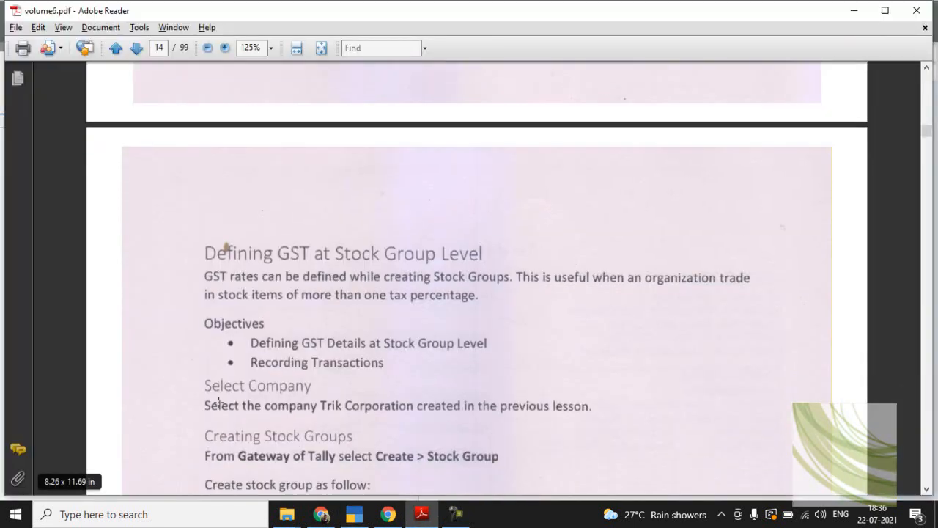
pyautogui.scroll(-2, 218, 402)
pyautogui.hotkey('alt', 'Tab')
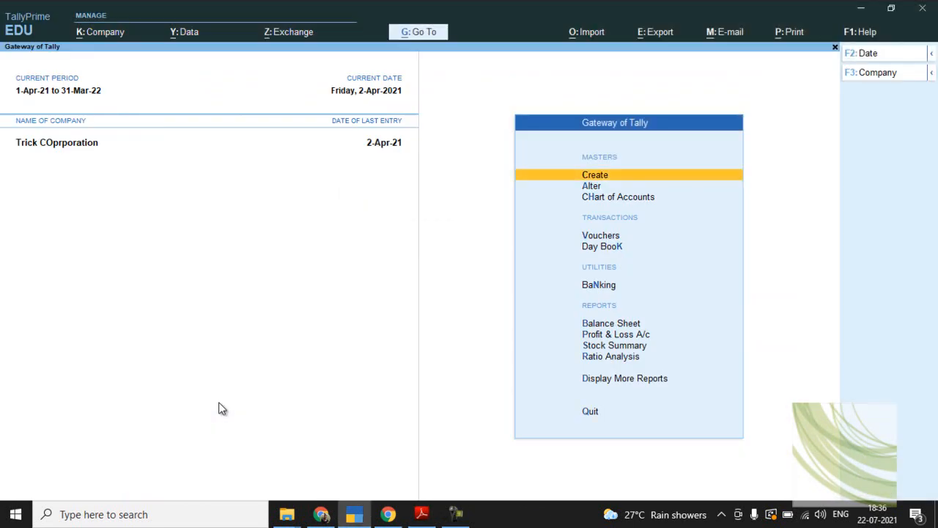